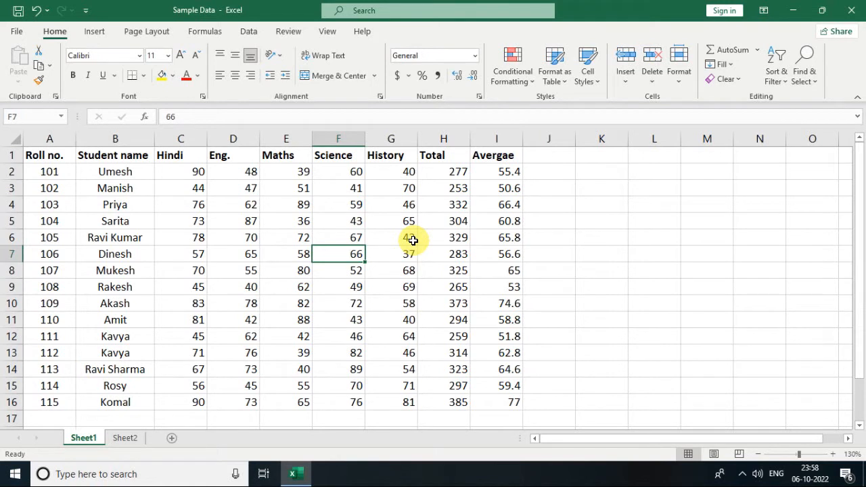
left_click(513, 80)
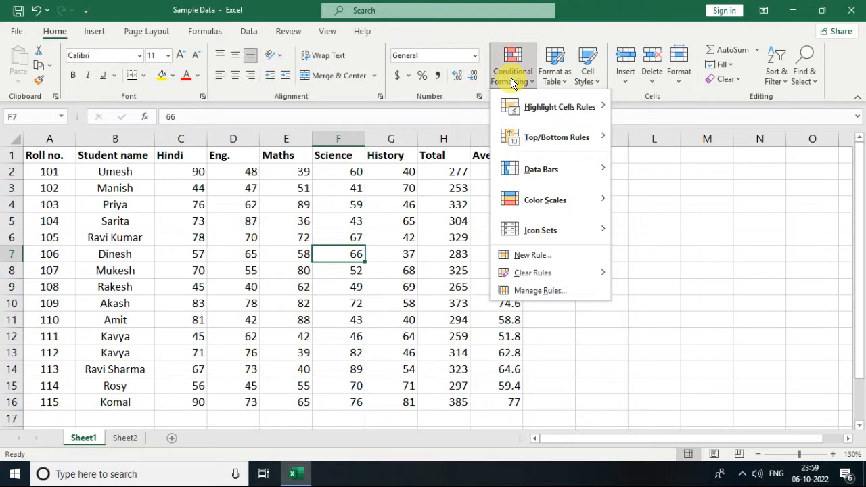
mouse_move(525, 115)
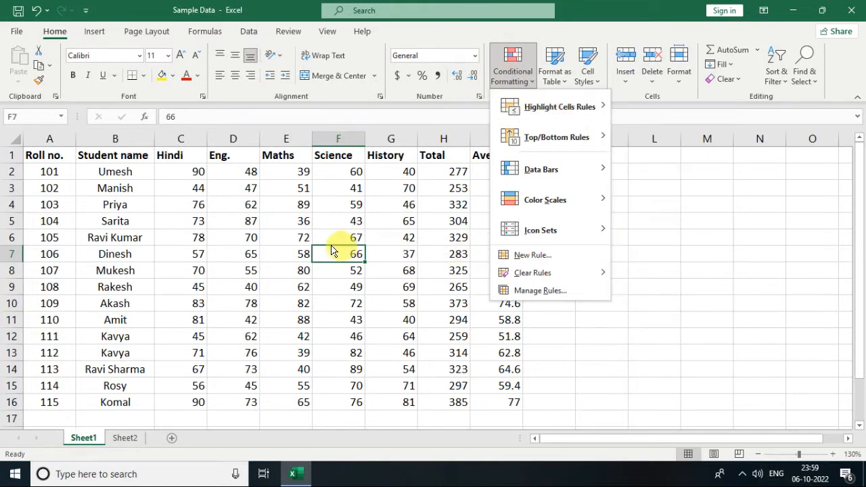
Start a Greater Than highlight rule on the Hindi marks in C2:C16 with a threshold of 80.
left_click(182, 175)
left_click_drag(182, 175, 200, 353)
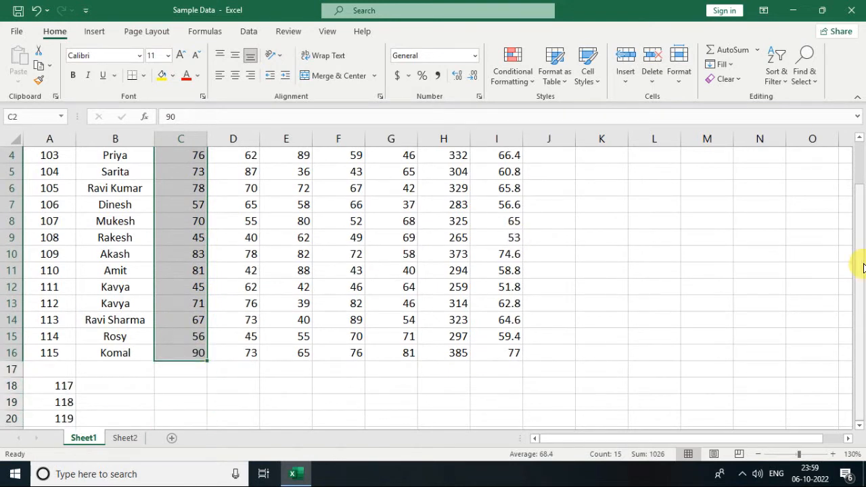
left_click_drag(859, 267, 858, 166)
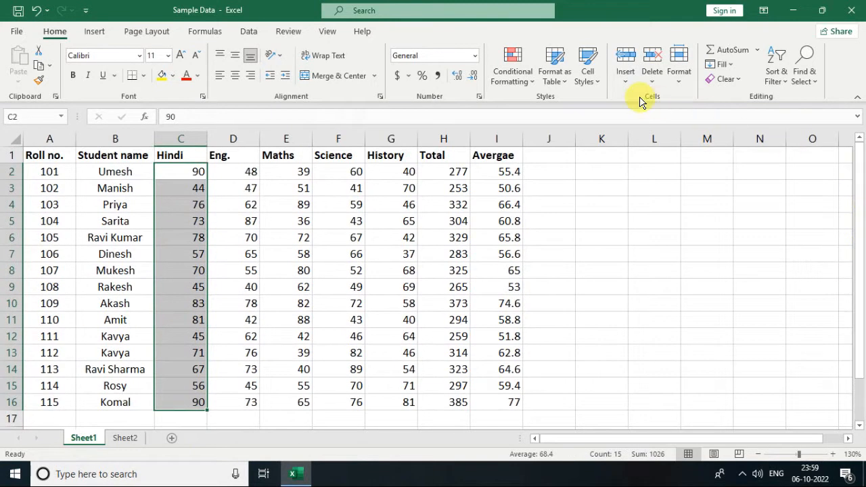
left_click(505, 81)
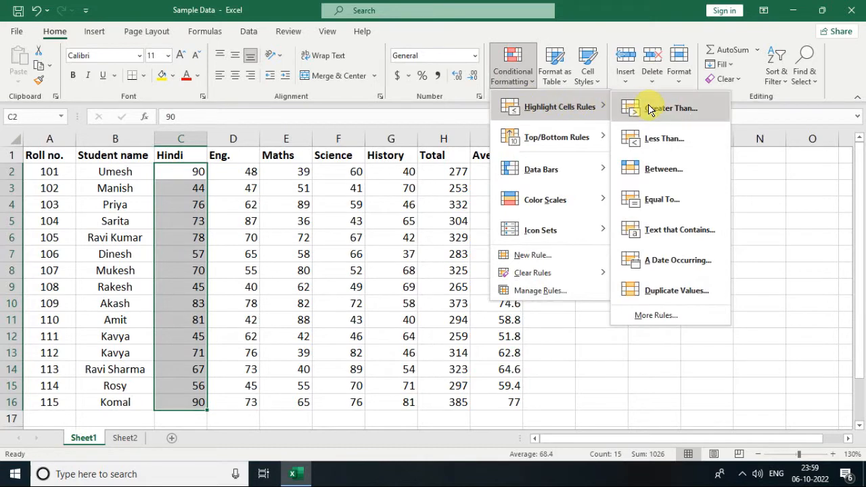
left_click(649, 110)
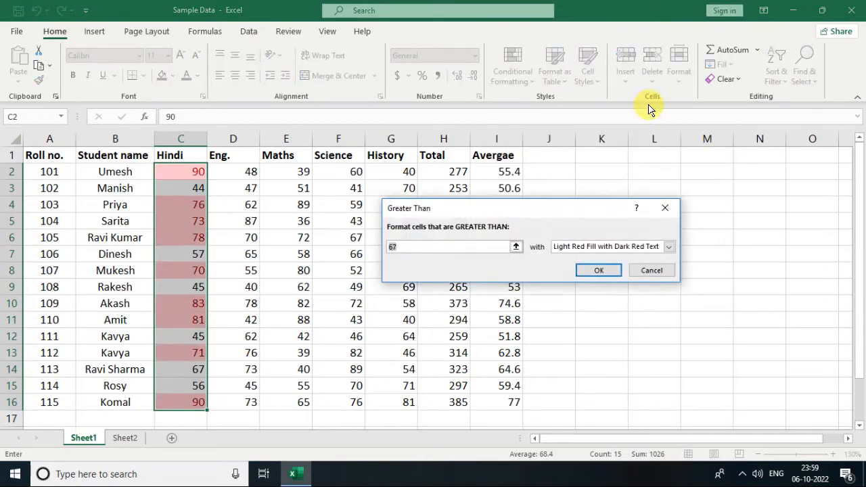
left_click(447, 246)
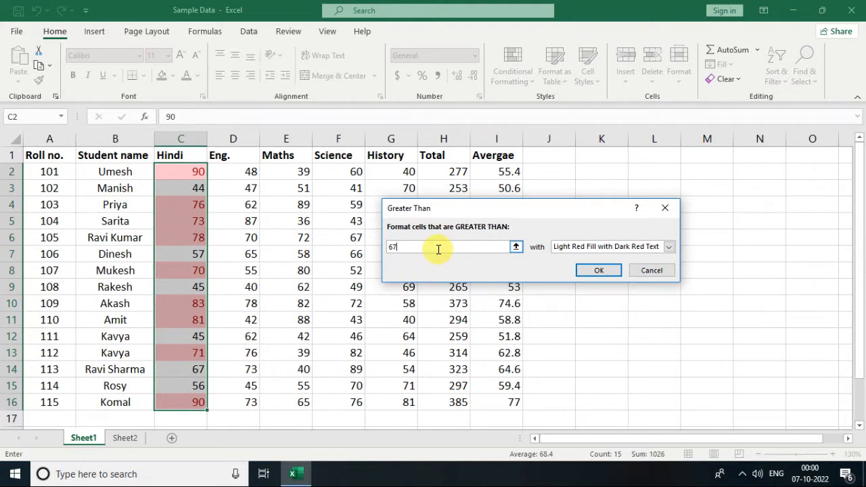
type("80")
key("BackSpace")
key("BackSpace")
key("BackSpace")
key("BackSpace")
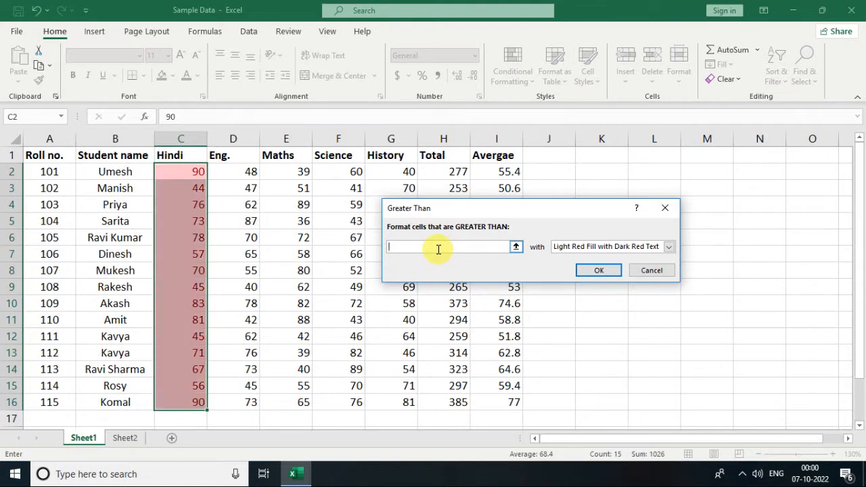
type("80")
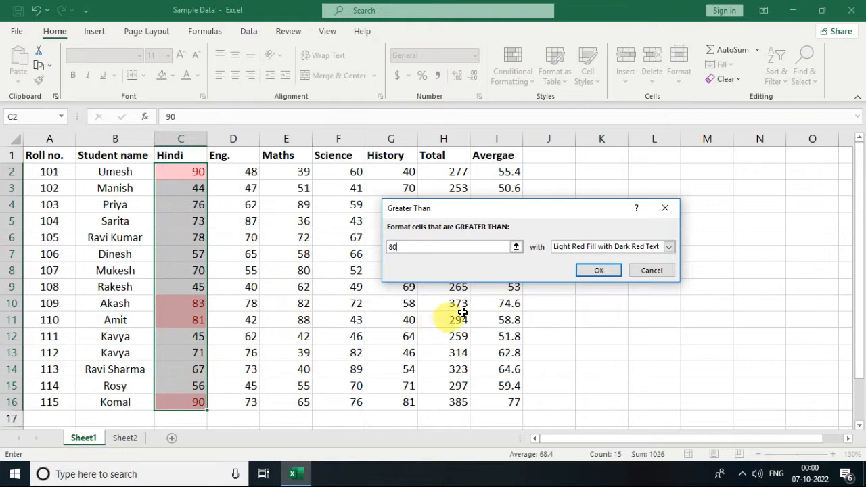
Give the Greater Than rule a custom format with a bold, blue font and apply it to the Hindi marks.
left_click(586, 249)
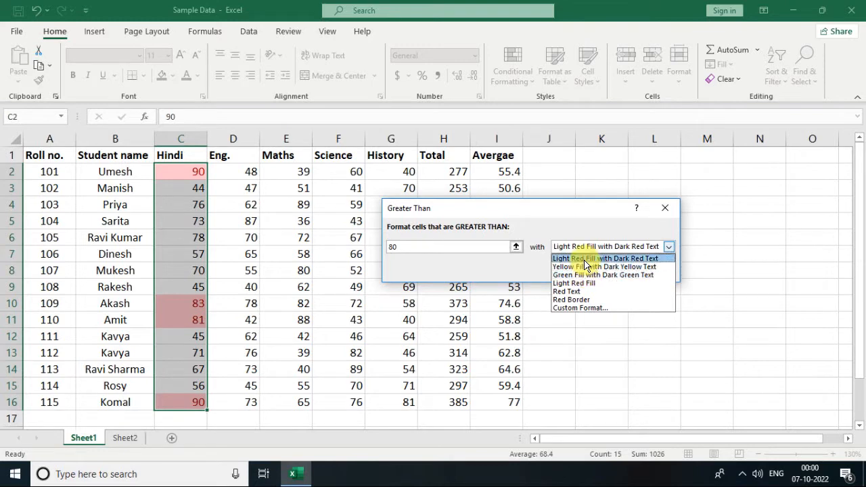
left_click(612, 309)
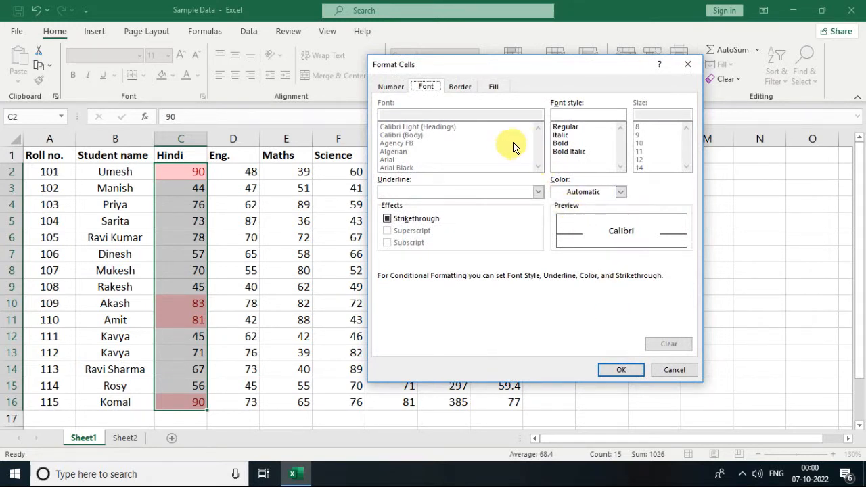
left_click(554, 144)
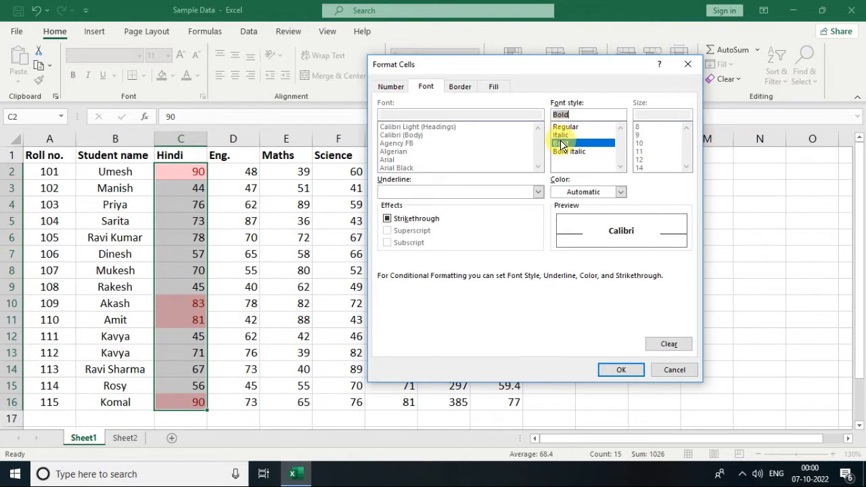
left_click(619, 193)
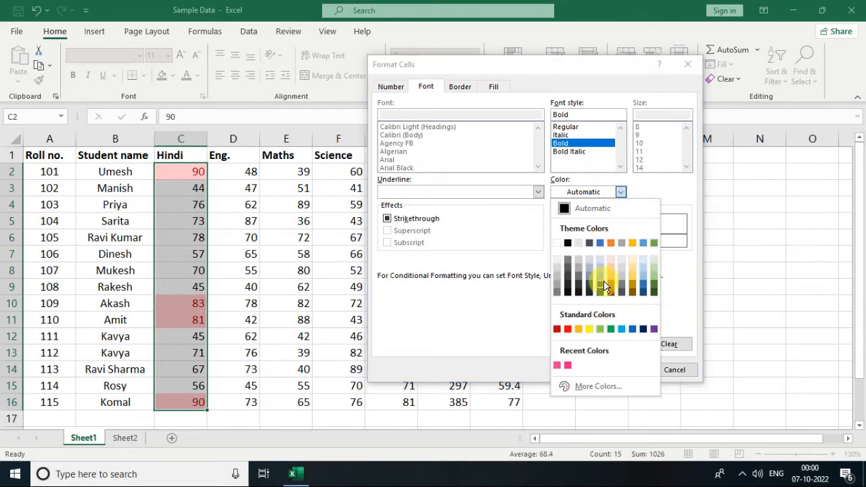
left_click(642, 290)
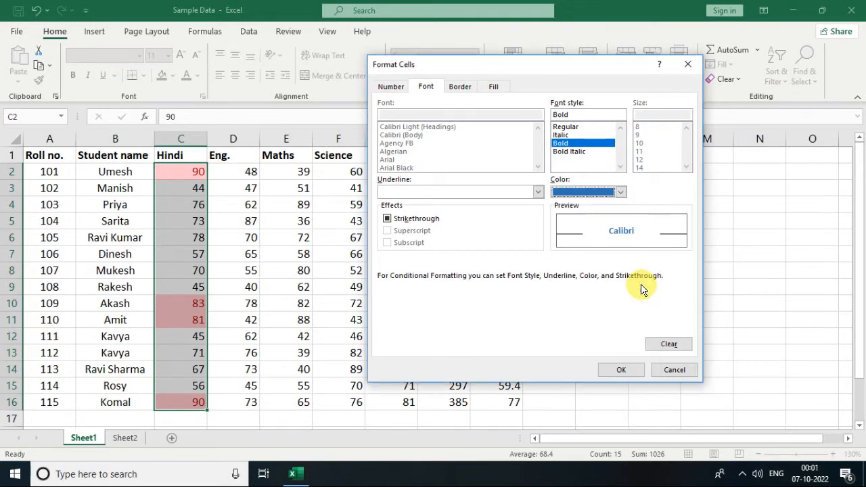
left_click(621, 371)
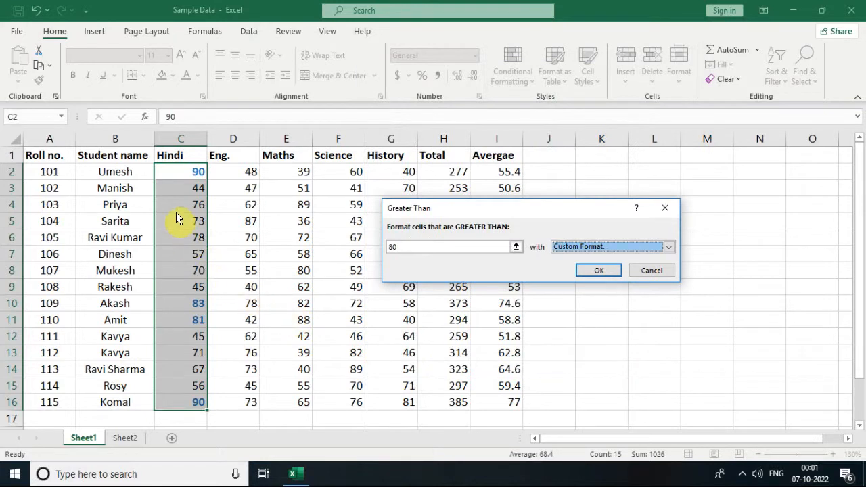
left_click(593, 271)
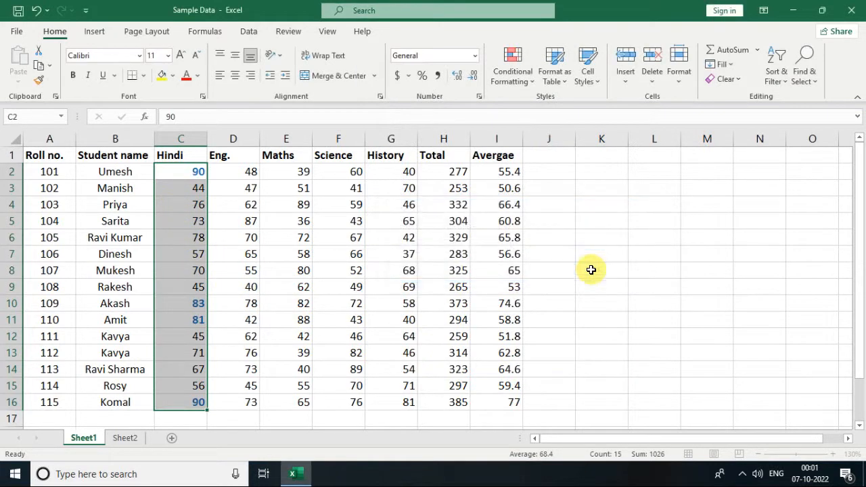
Set the Hindi mark in cell C6 to 80 to test the highlight rule.
left_click(195, 232)
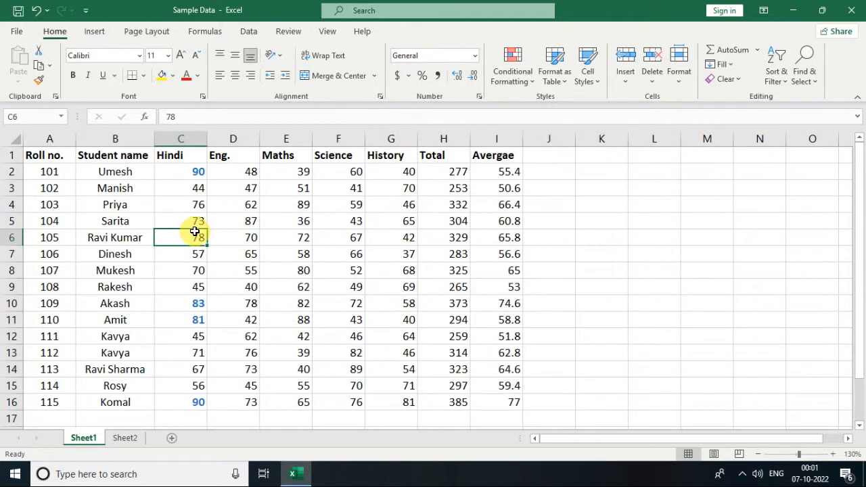
type("80")
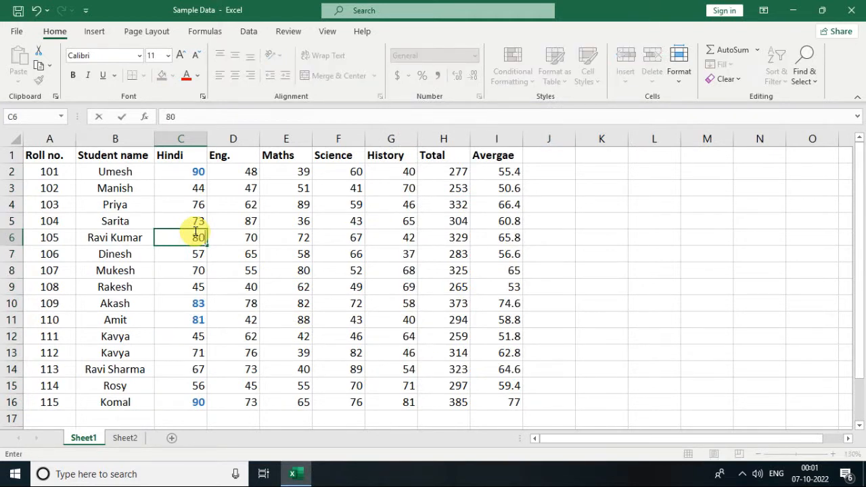
key("Return")
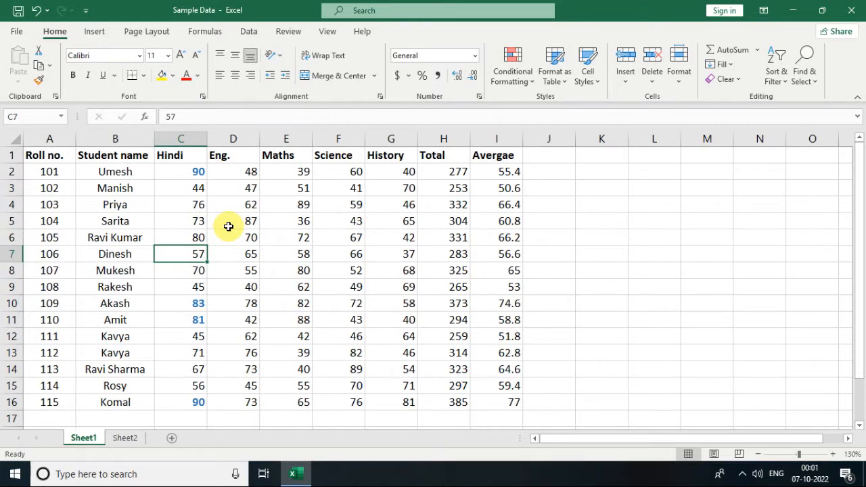
Set the Hindi mark in cell C6 to 81, above the rule's threshold.
key("Up")
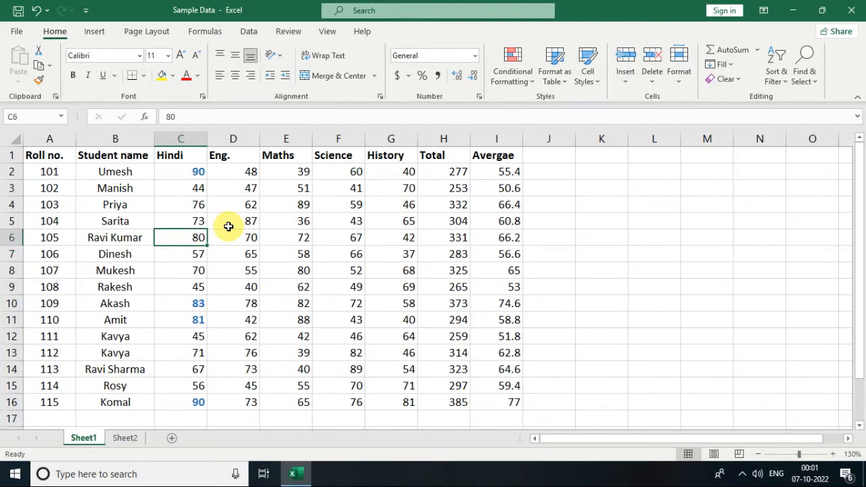
type("8")
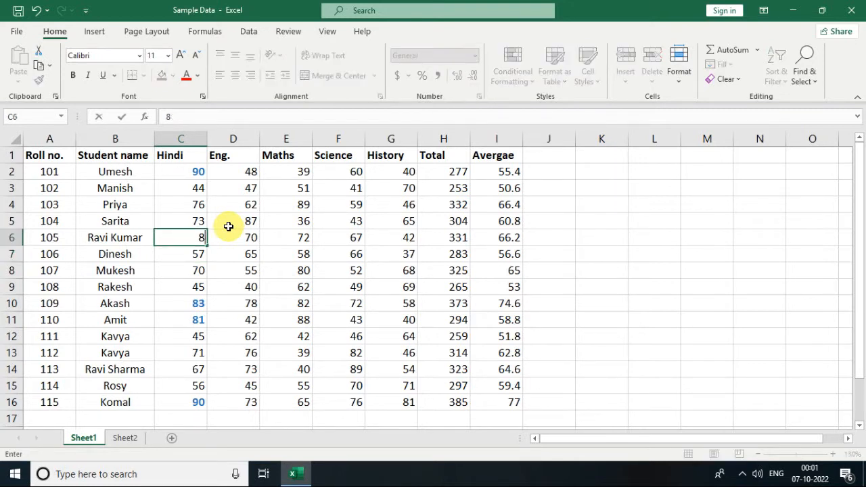
type("1")
key("Return")
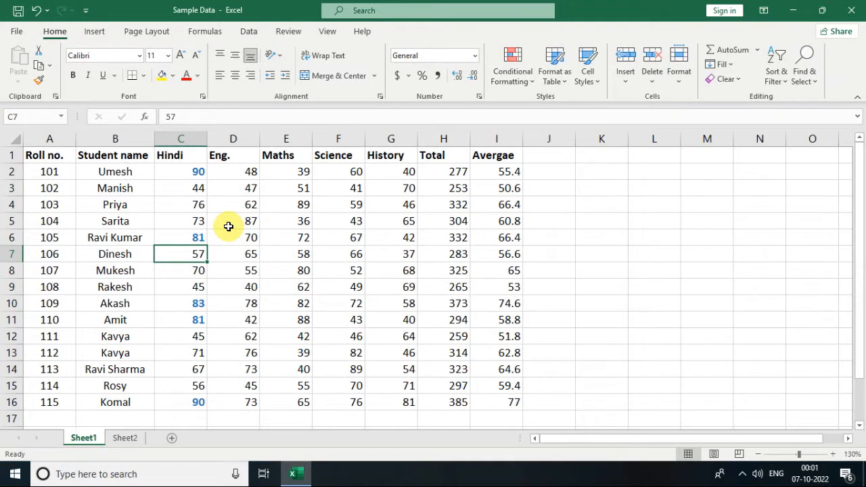
Select the English marks in D2:D16.
left_click_drag(187, 174, 207, 388)
left_click(188, 277)
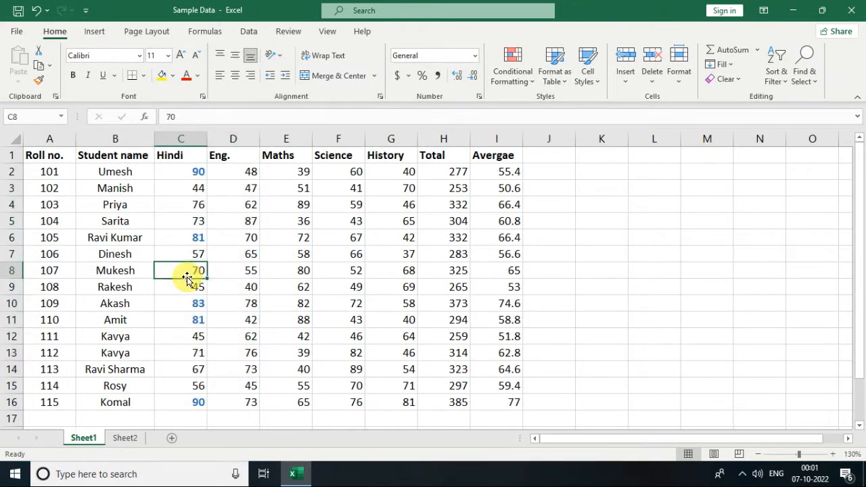
left_click_drag(185, 173, 198, 383)
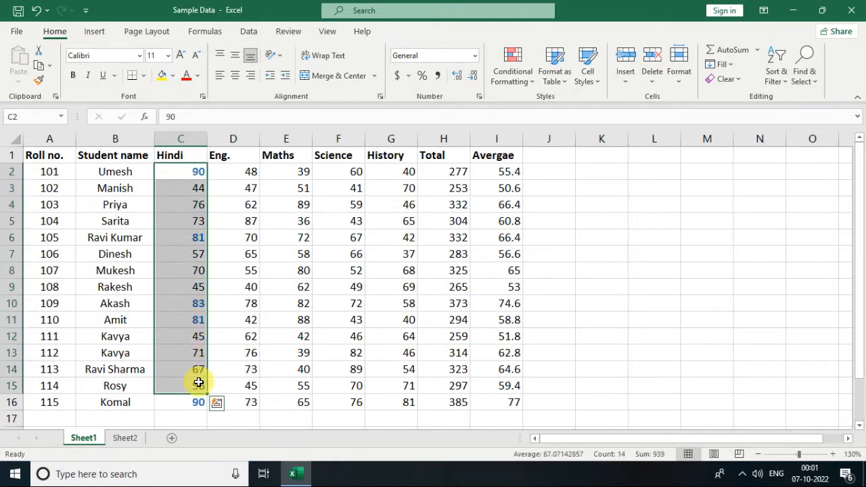
left_click(228, 256)
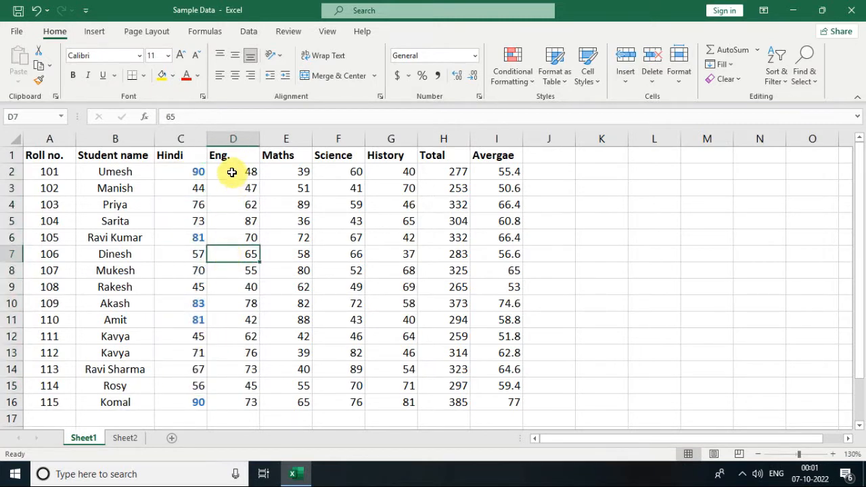
left_click_drag(231, 172, 252, 402)
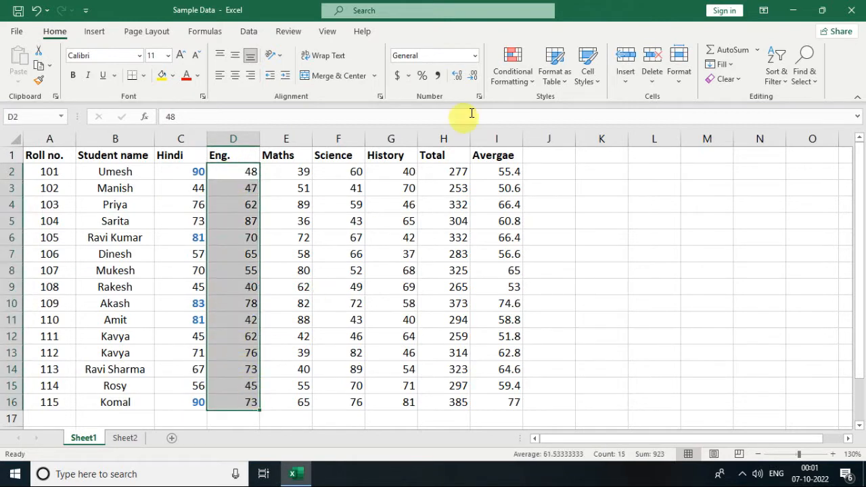
Try a Less Than highlight rule with the value 50 on the English marks, and cancel it.
left_click(517, 83)
mouse_move(526, 106)
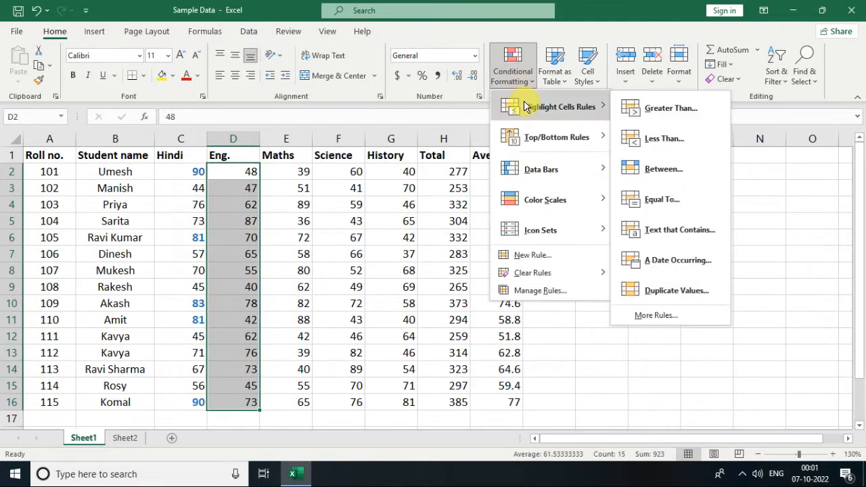
left_click(685, 140)
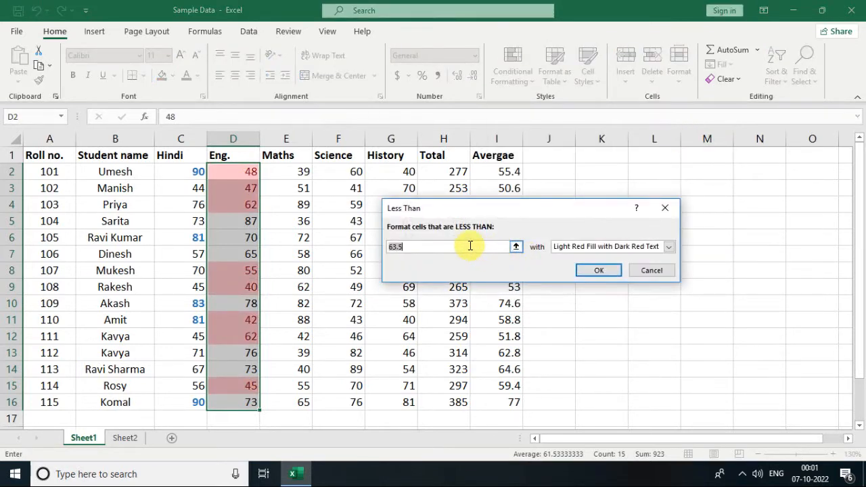
key("BackSpace")
type("50")
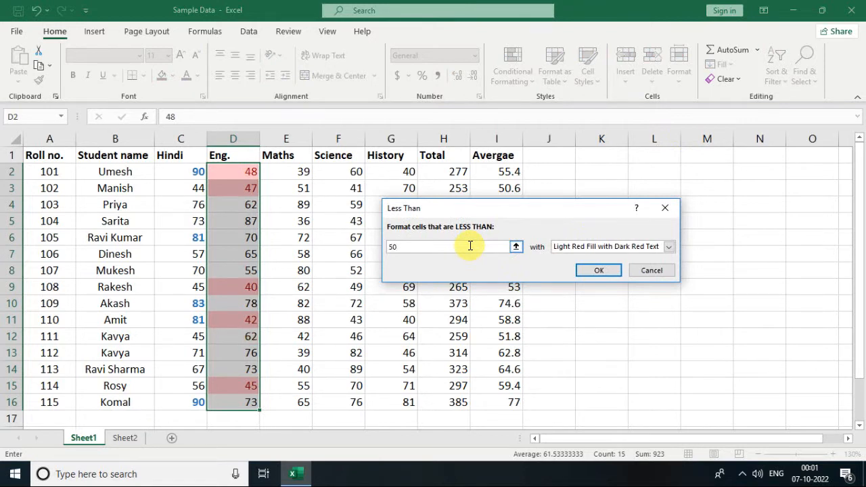
left_click(650, 269)
Highlight the English marks between 60 and 75 with Light Red Fill with Dark Red Text.
left_click(514, 80)
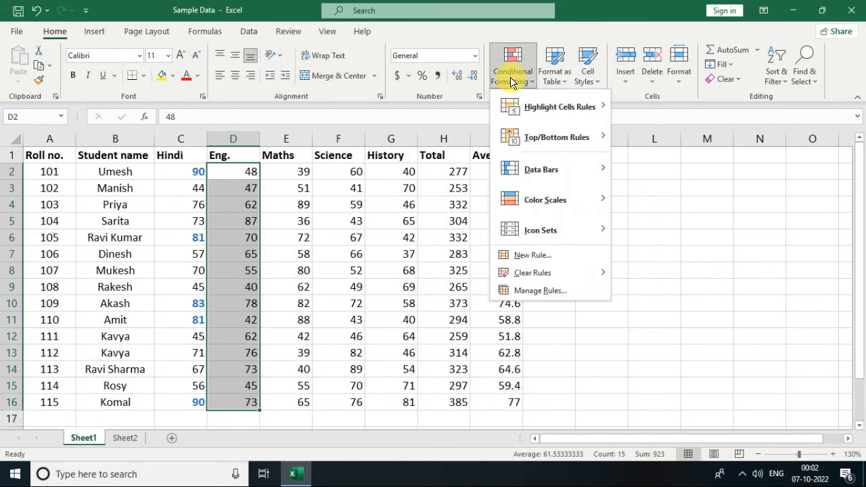
mouse_move(532, 107)
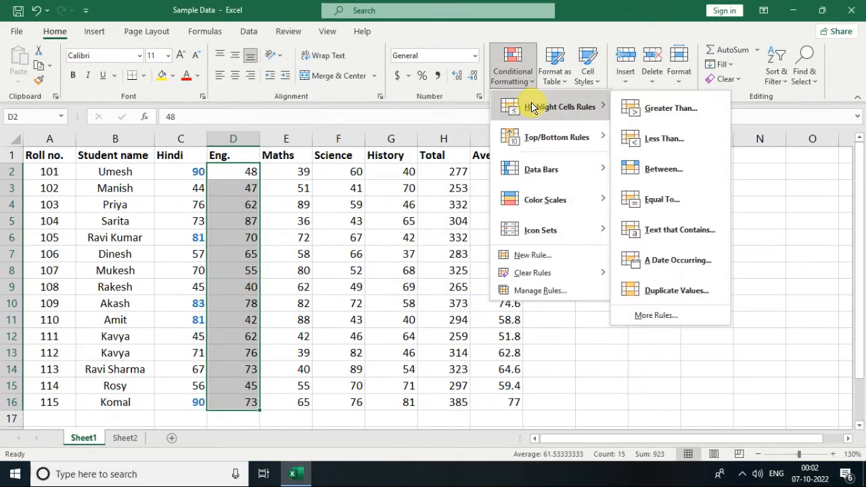
left_click(679, 173)
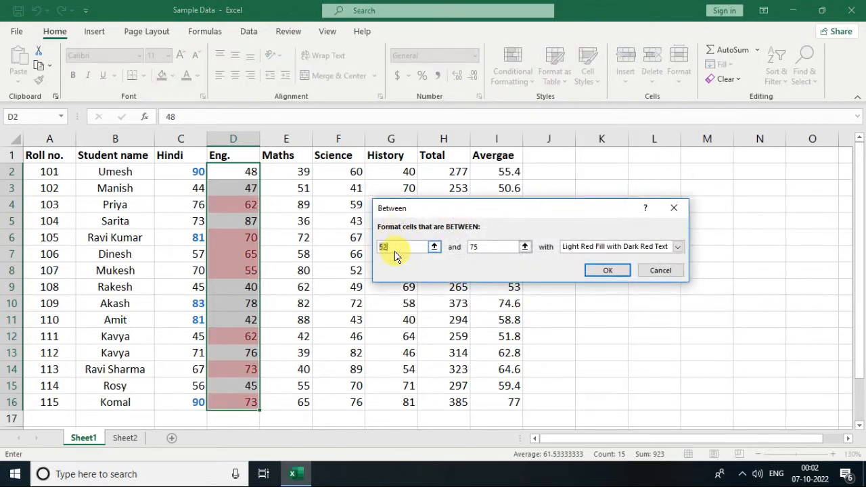
type("60")
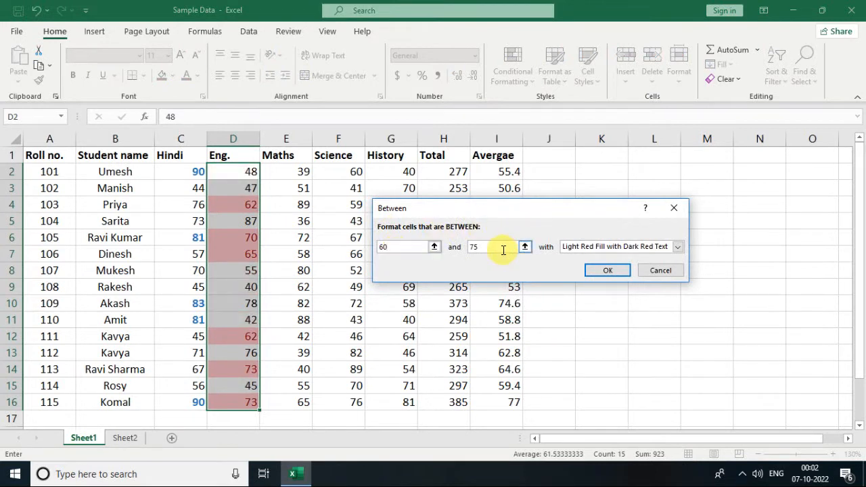
left_click(602, 271)
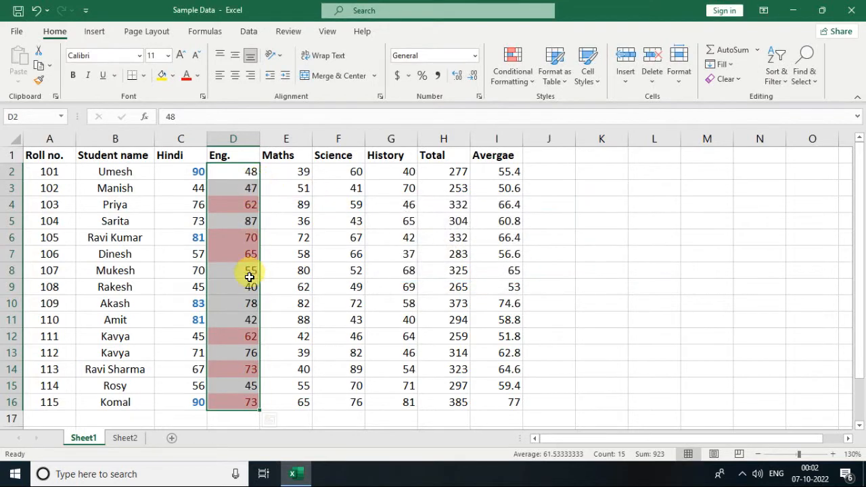
Try an Equal To highlight rule with the value 40 on the Maths marks in column E, and cancel it.
left_click(506, 83)
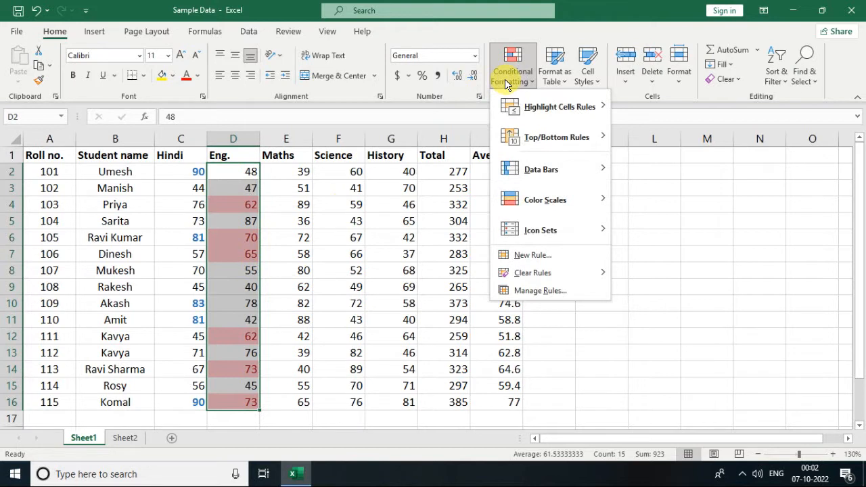
mouse_move(532, 109)
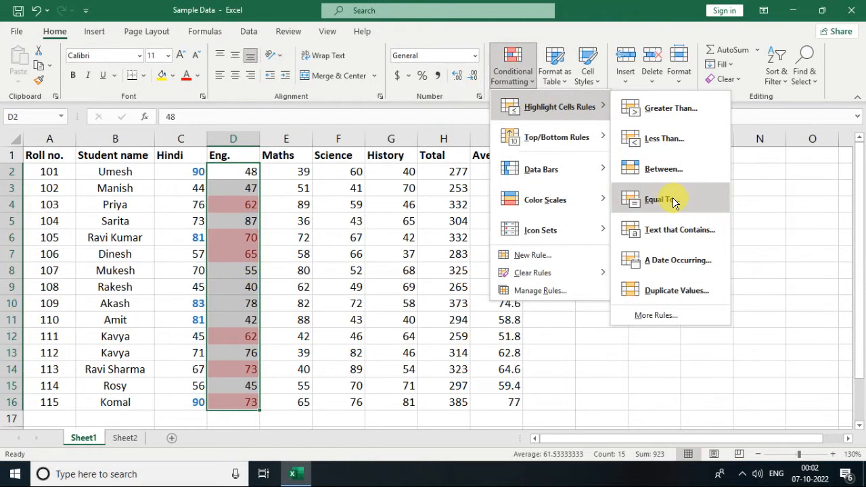
left_click(298, 175)
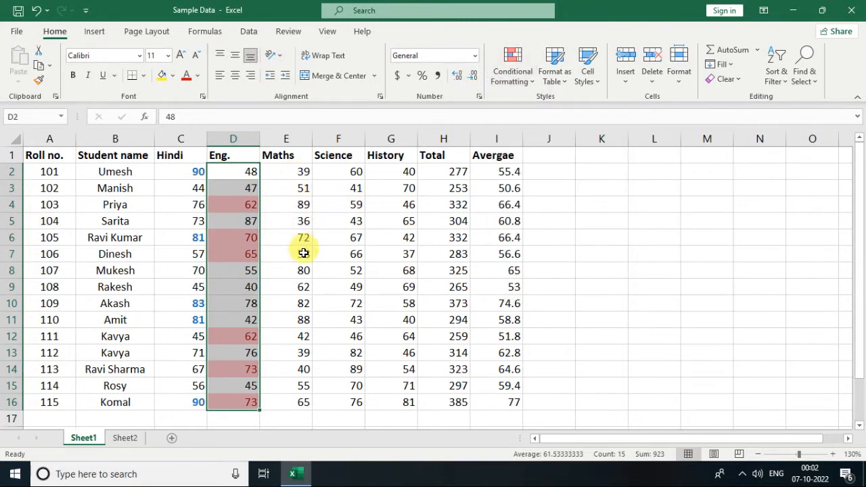
left_click_drag(299, 171, 307, 419)
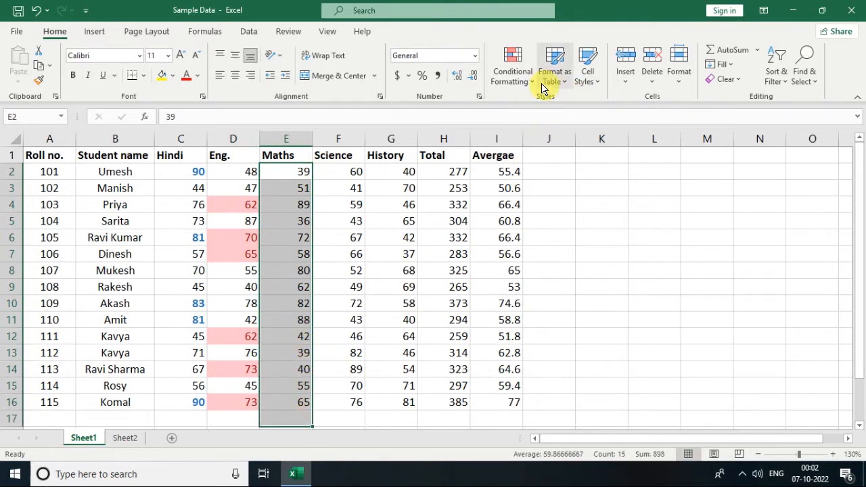
left_click(516, 77)
mouse_move(531, 111)
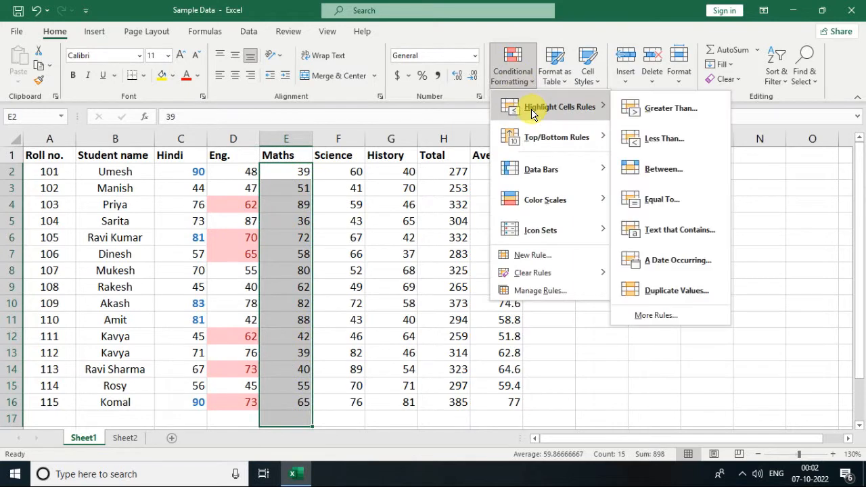
left_click(669, 201)
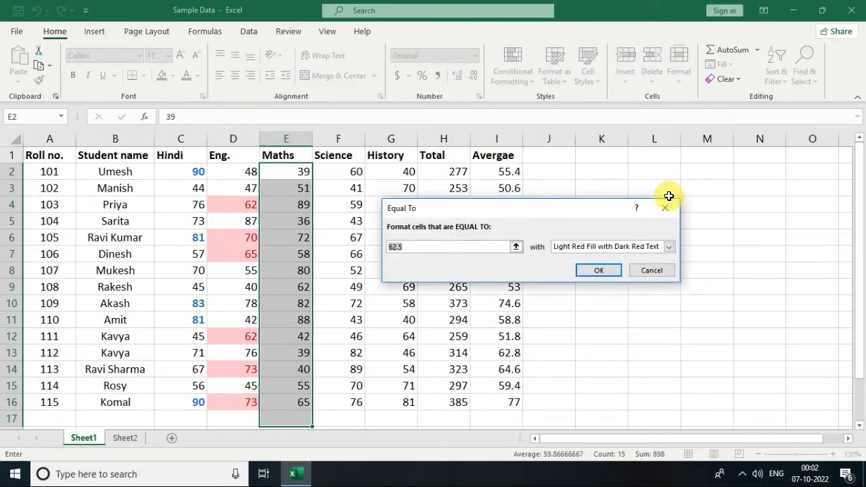
type("40")
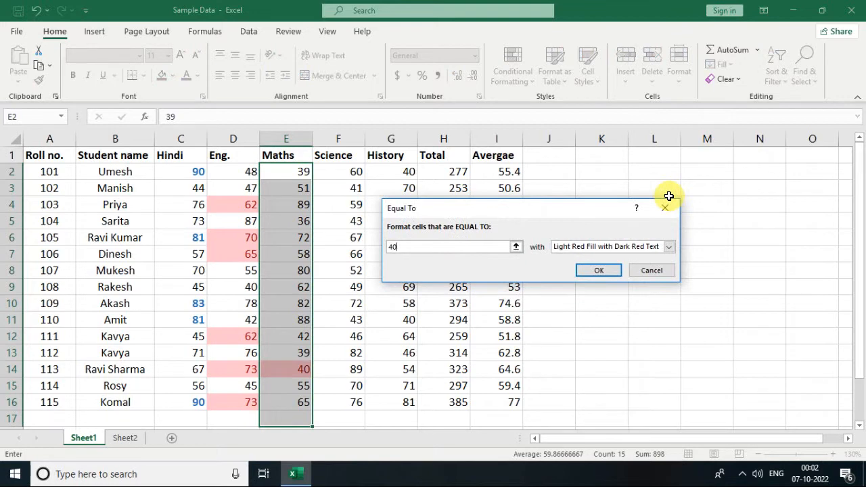
left_click(660, 270)
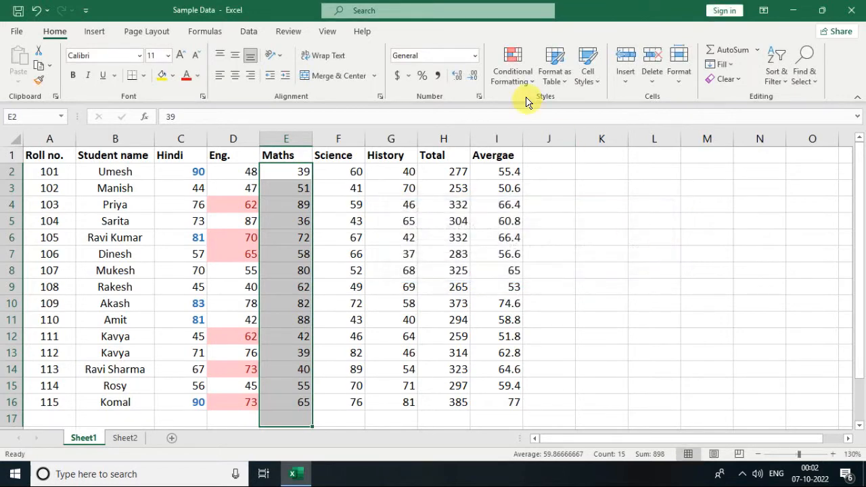
Select the student names in B2:B16.
left_click(521, 75)
mouse_move(566, 113)
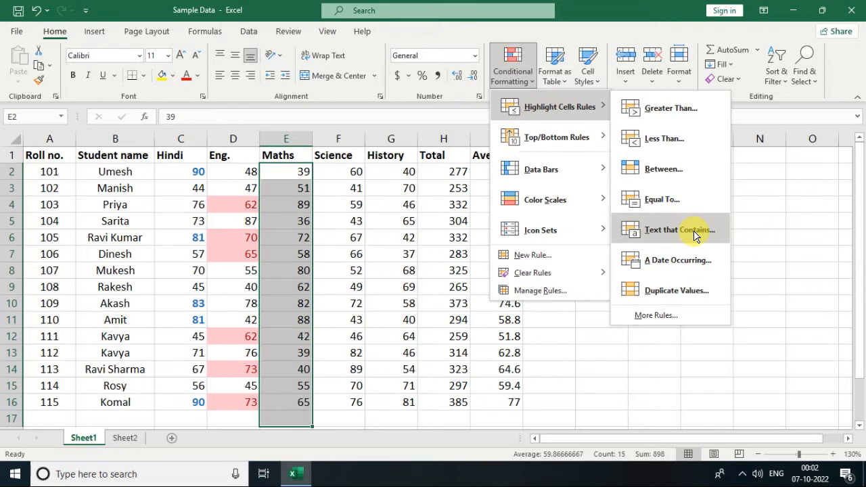
left_click(125, 174)
left_click_drag(126, 173, 127, 383)
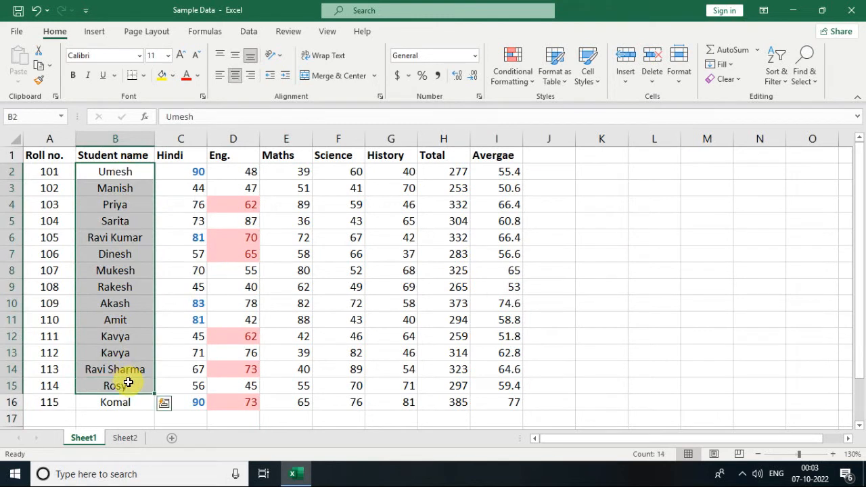
key("shift+Down")
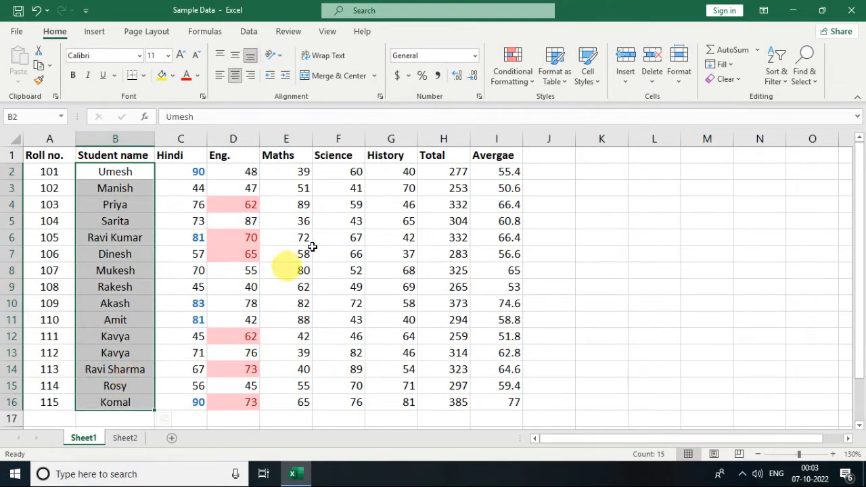
Highlight the student names containing the first name shared by roll numbers 105 and 113, using Light Red Fill with Dark Red Text.
left_click(522, 82)
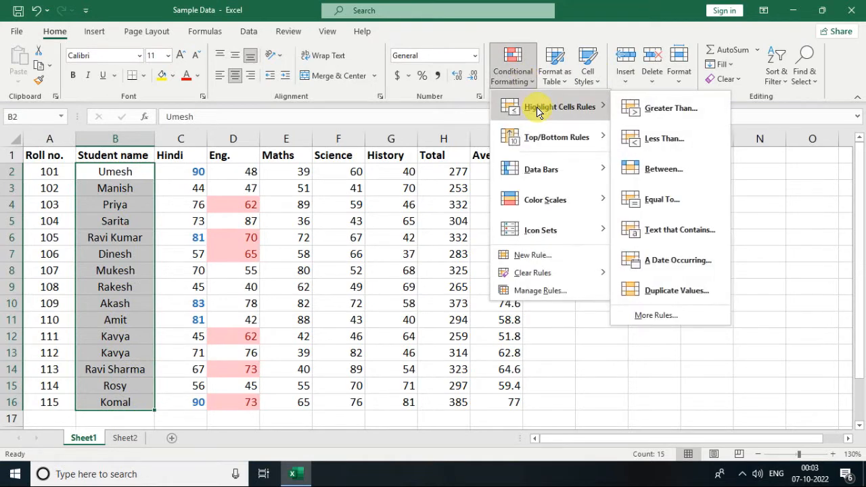
left_click(697, 230)
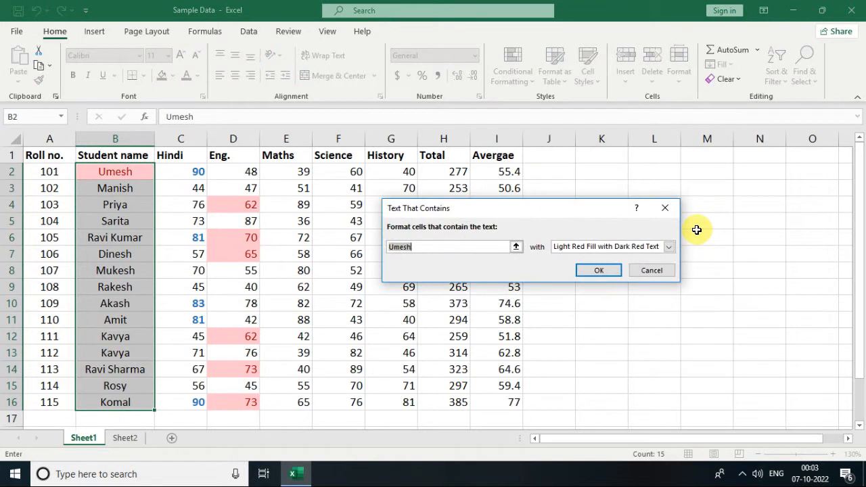
left_click(419, 245)
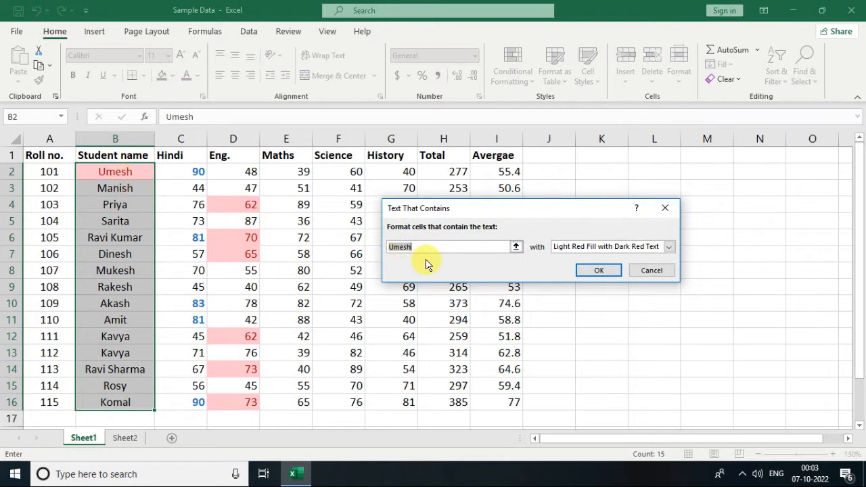
type("r")
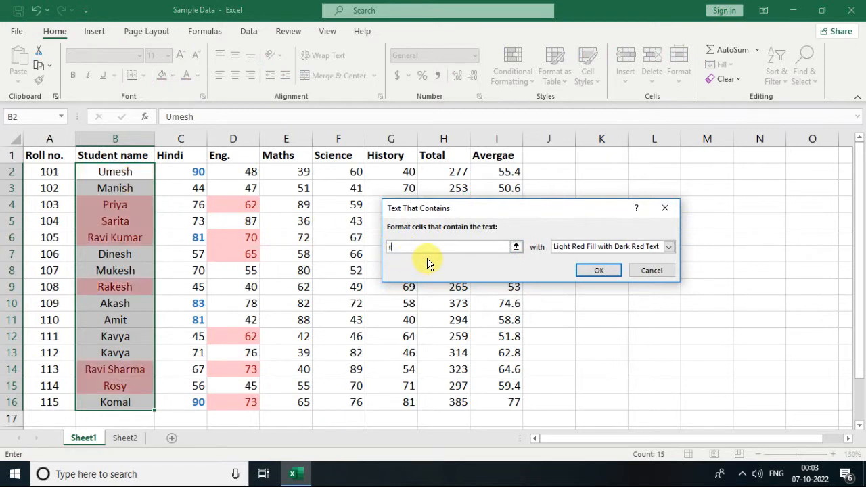
type("avi")
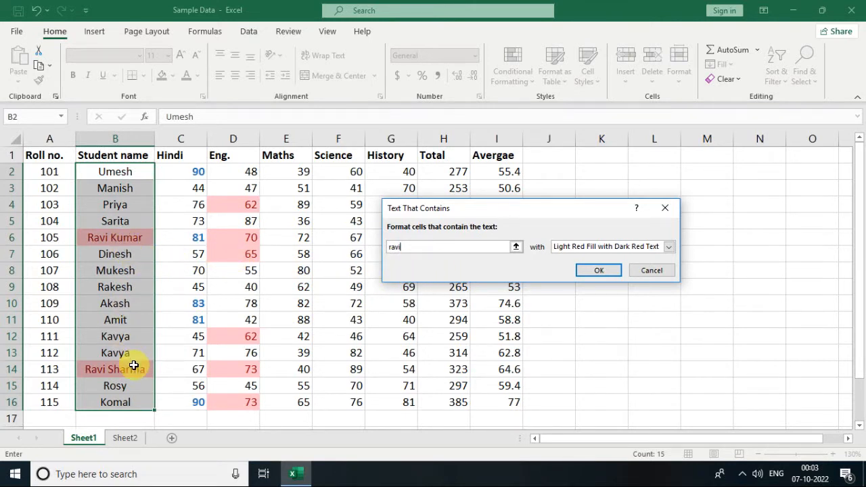
left_click(598, 271)
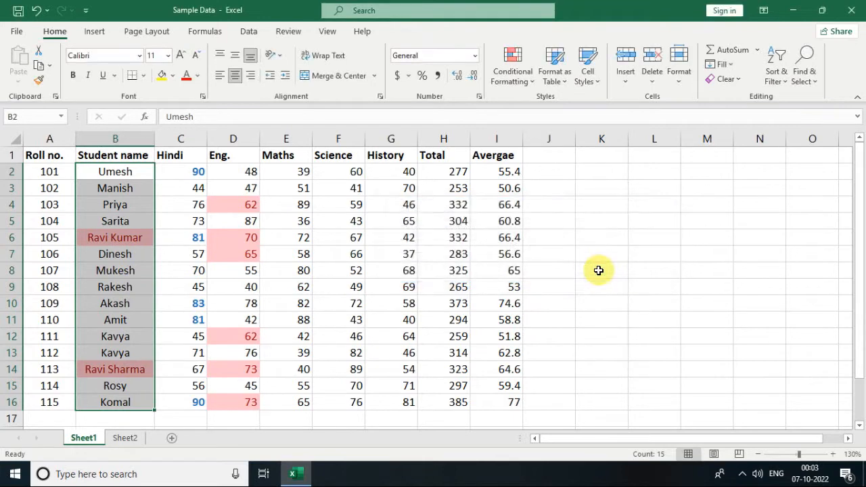
Switch to Sheet2, which holds the list of dates.
left_click(509, 79)
mouse_move(513, 107)
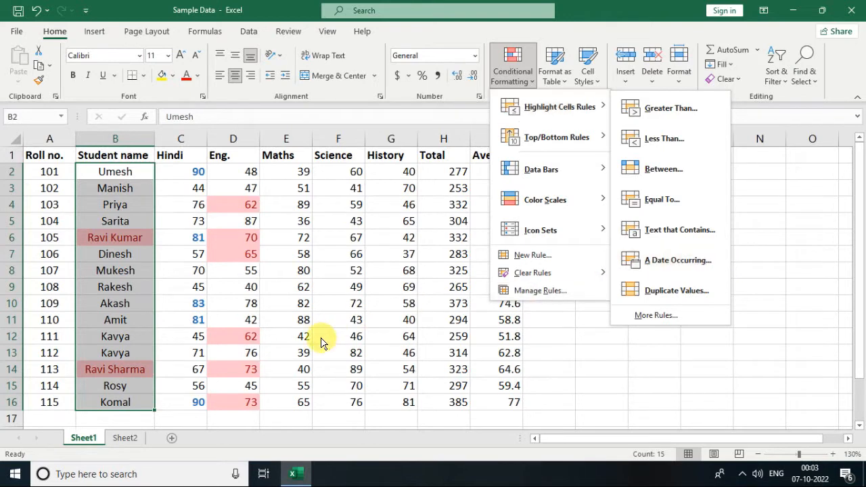
key("Escape")
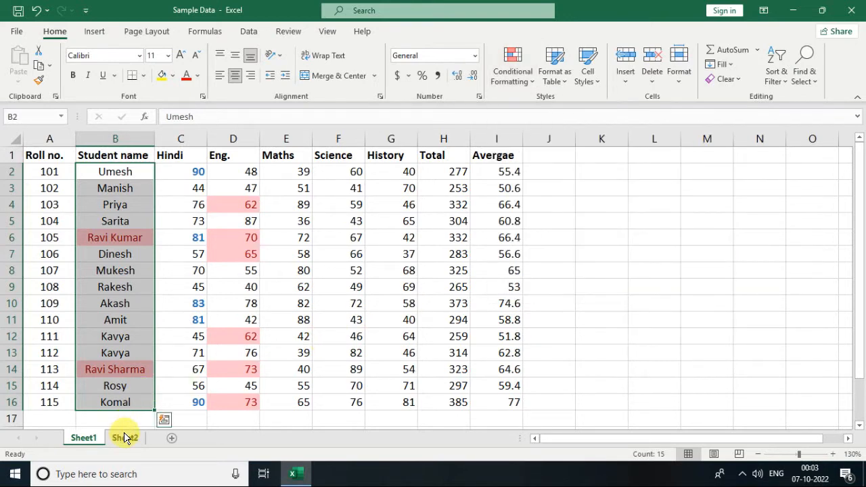
left_click(125, 438)
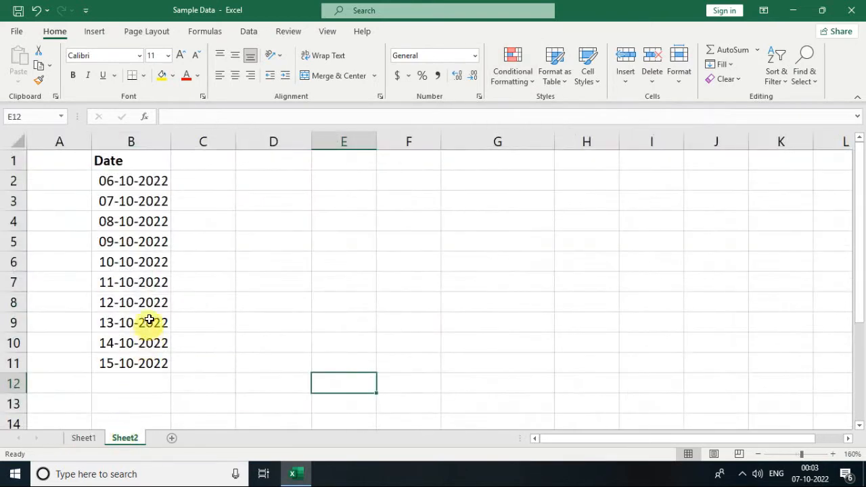
Examine the formulas behind the first three dates in B2:B4.
left_click_drag(143, 180, 143, 199)
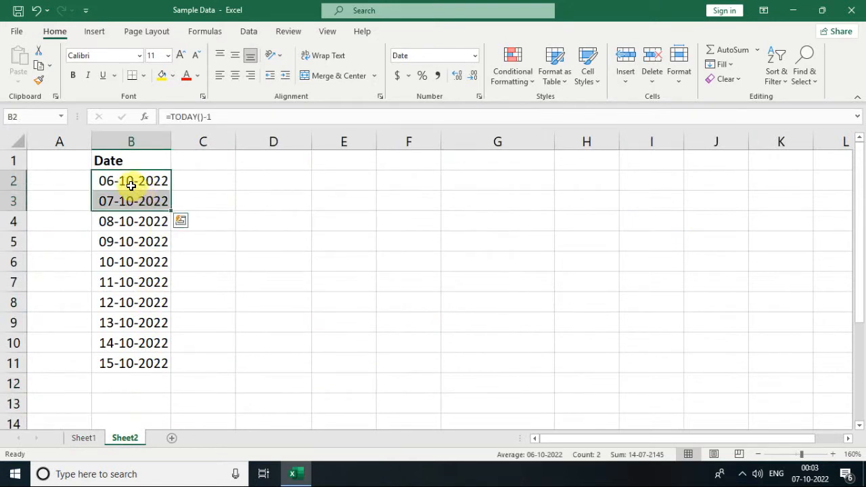
left_click(129, 182)
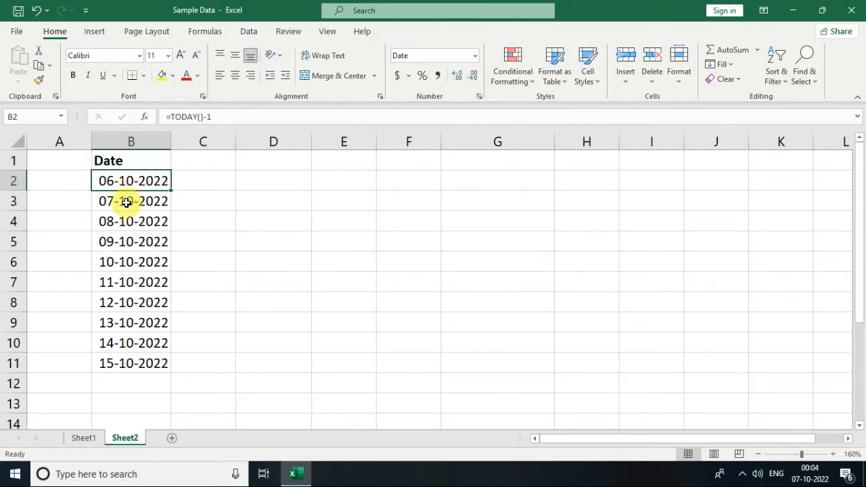
left_click(127, 200)
left_click(129, 184)
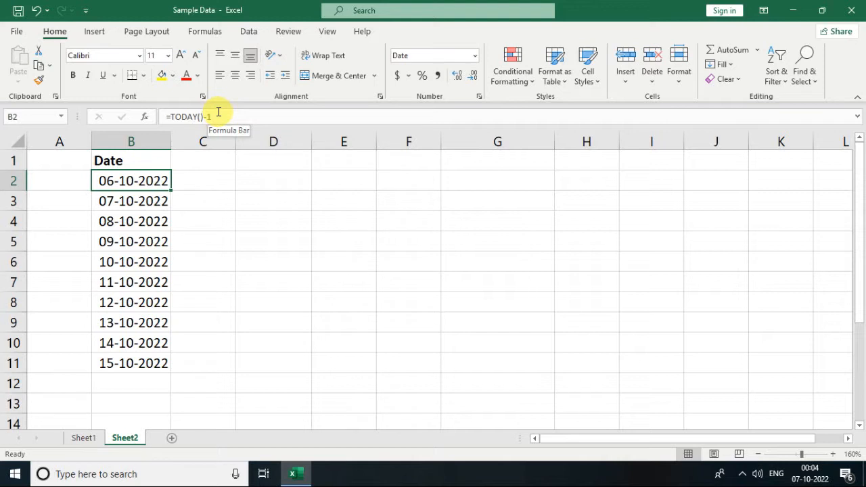
left_click(142, 202)
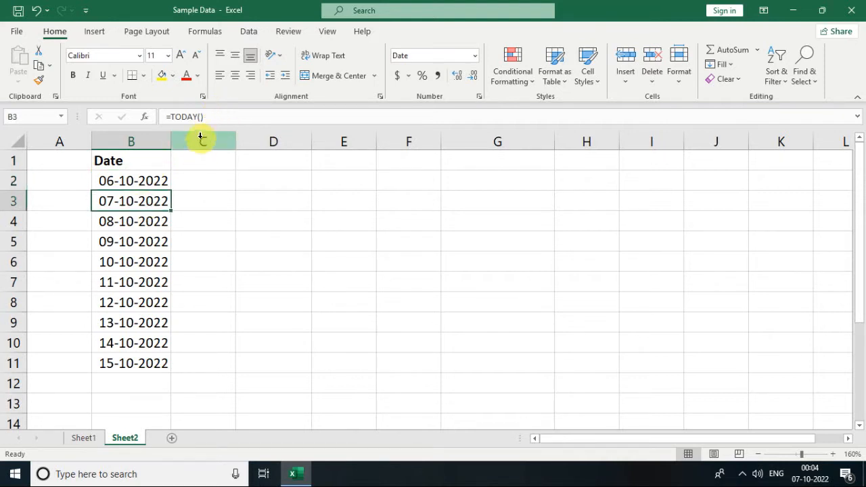
left_click(157, 220)
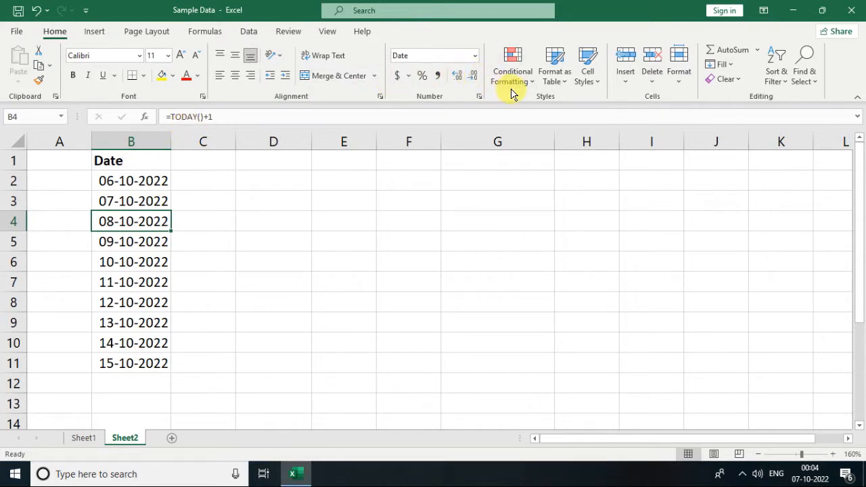
Select the dates in B2:B11 and start an A Date Occurring highlight rule for them.
left_click(153, 184)
left_click_drag(153, 184, 164, 353)
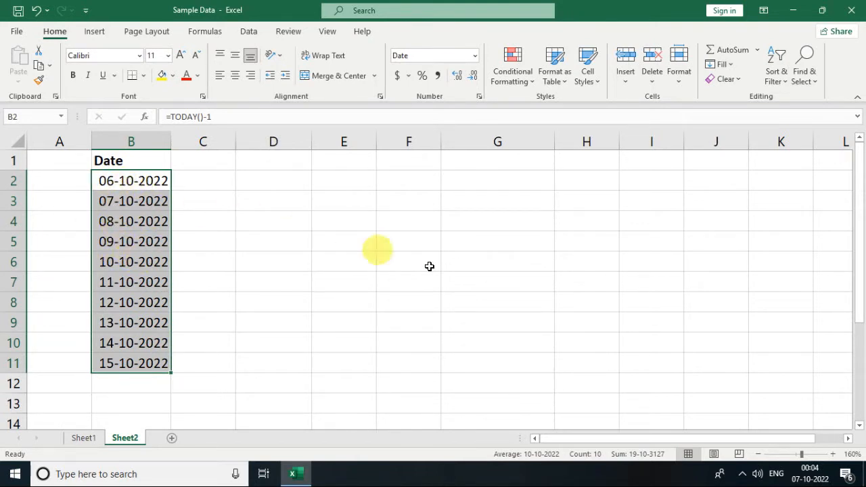
mouse_move(805, 481)
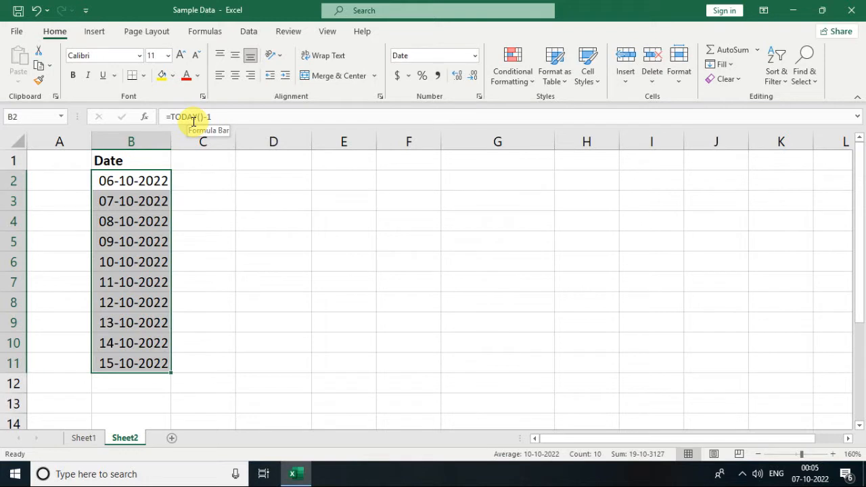
left_click(496, 84)
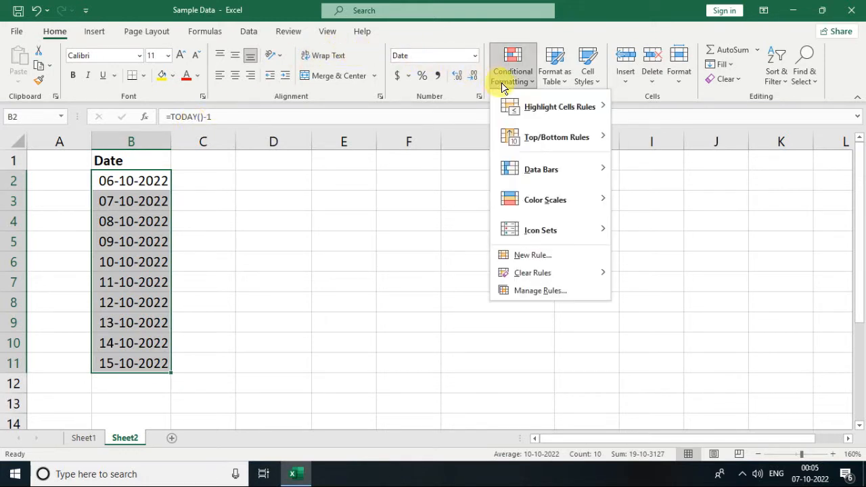
mouse_move(508, 109)
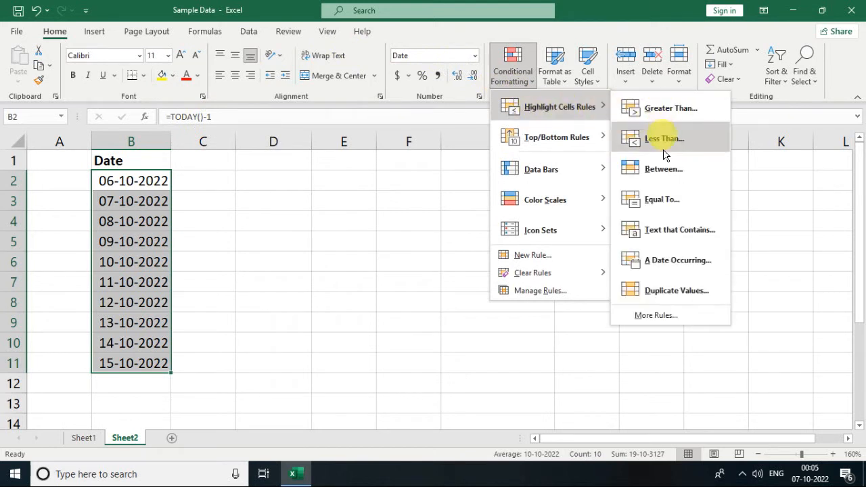
left_click(699, 264)
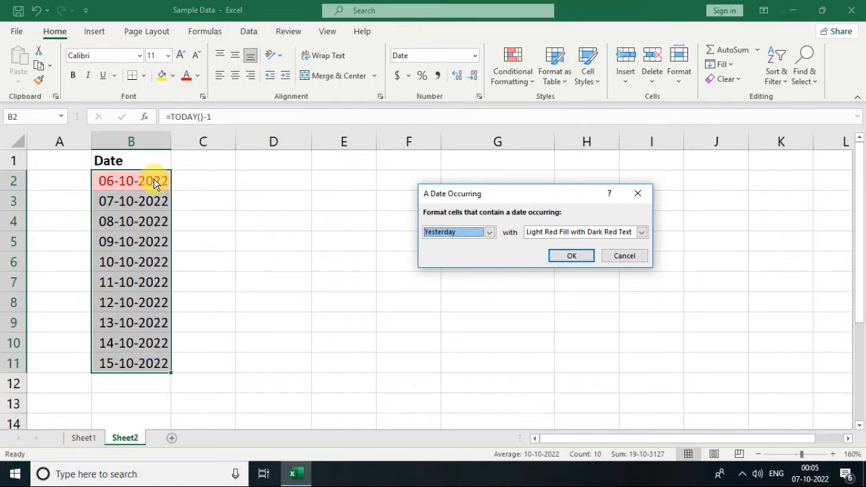
Preview the date highlighting for Today, Tomorrow, In the last 7 days, Last week and This week.
left_click(490, 232)
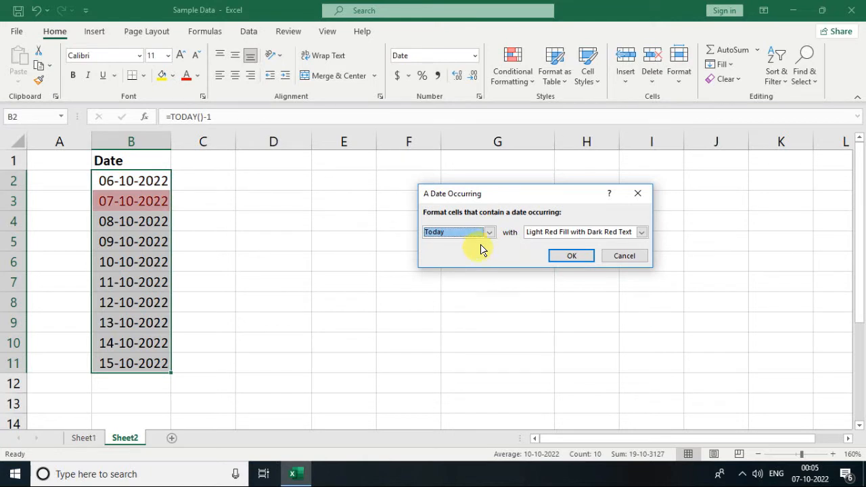
left_click(489, 233)
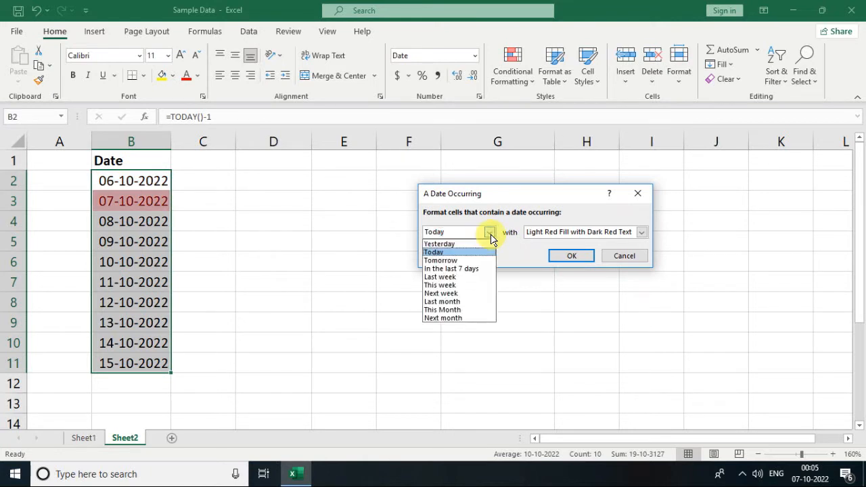
left_click(467, 261)
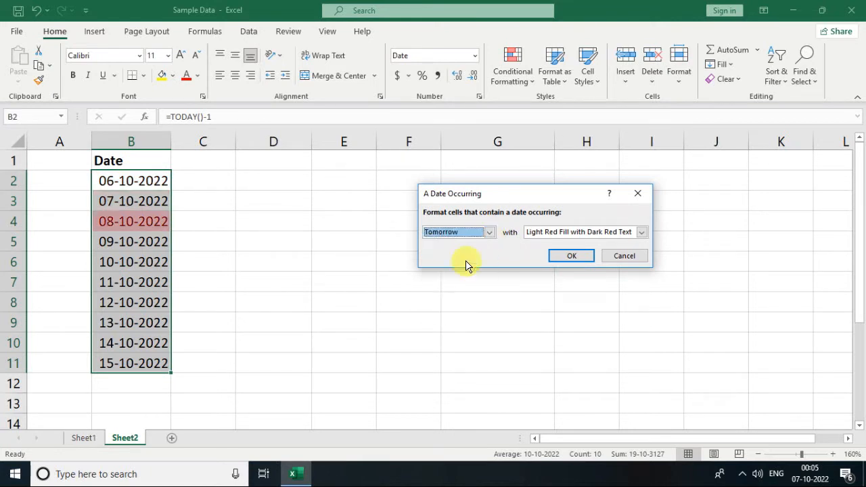
left_click(489, 232)
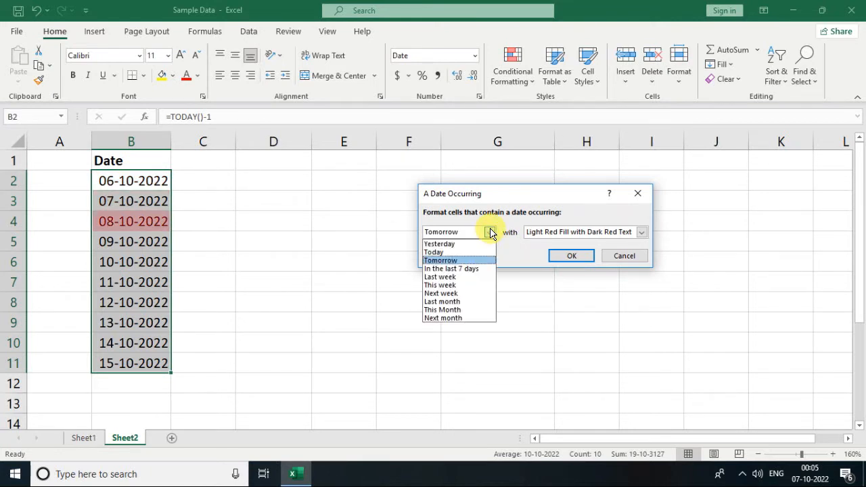
left_click(481, 269)
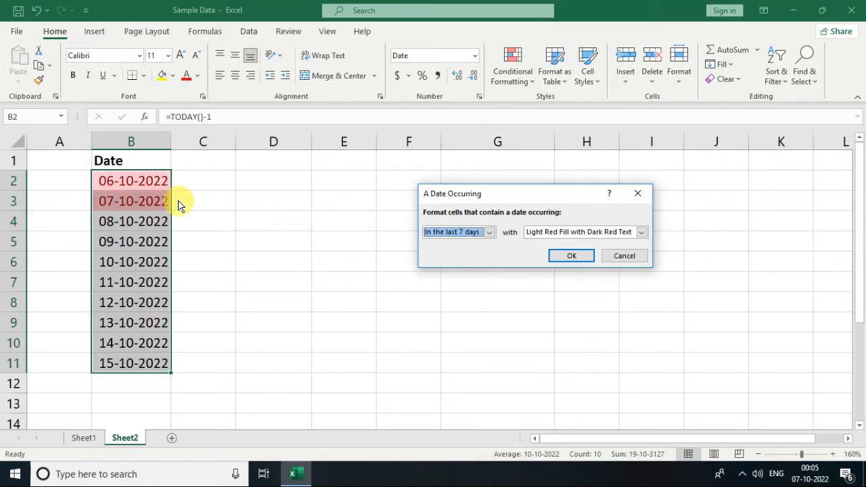
left_click(489, 234)
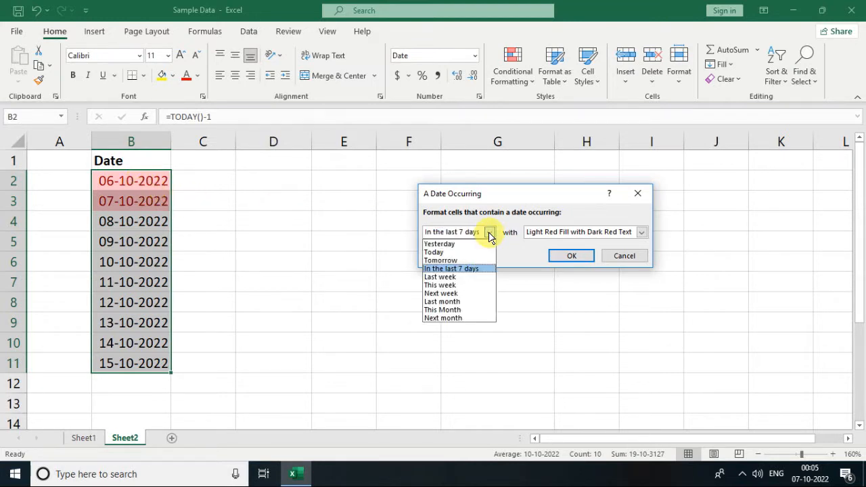
left_click(467, 279)
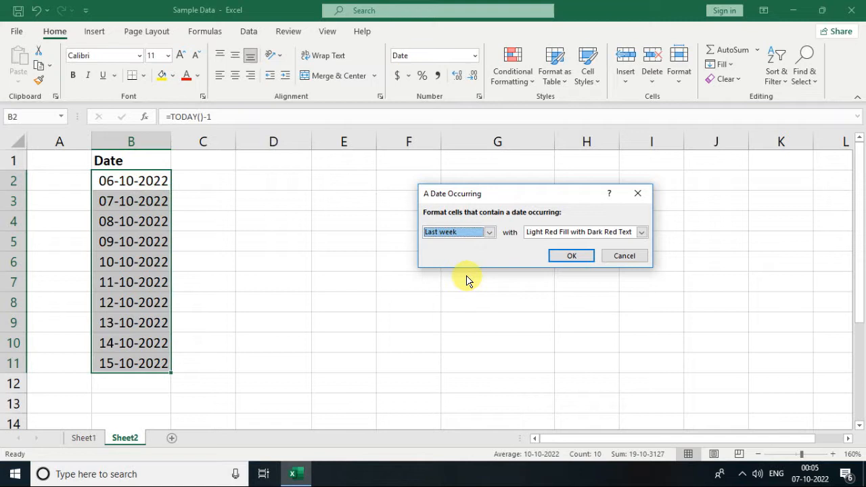
left_click(490, 233)
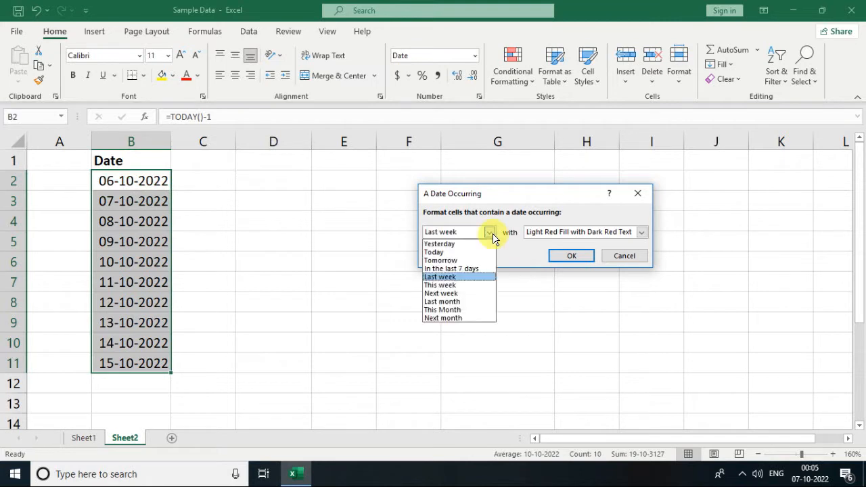
left_click(467, 286)
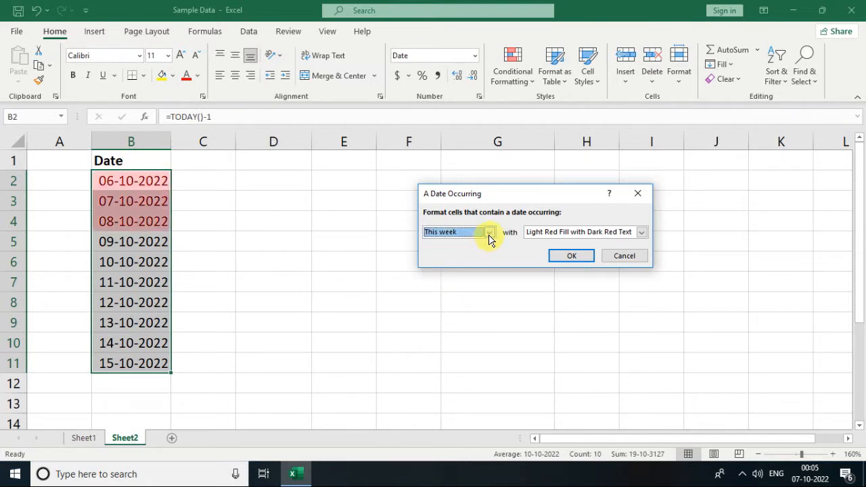
Highlight the dates occurring This Month with Light Red Fill with Dark Red Text and apply the rule.
left_click(489, 233)
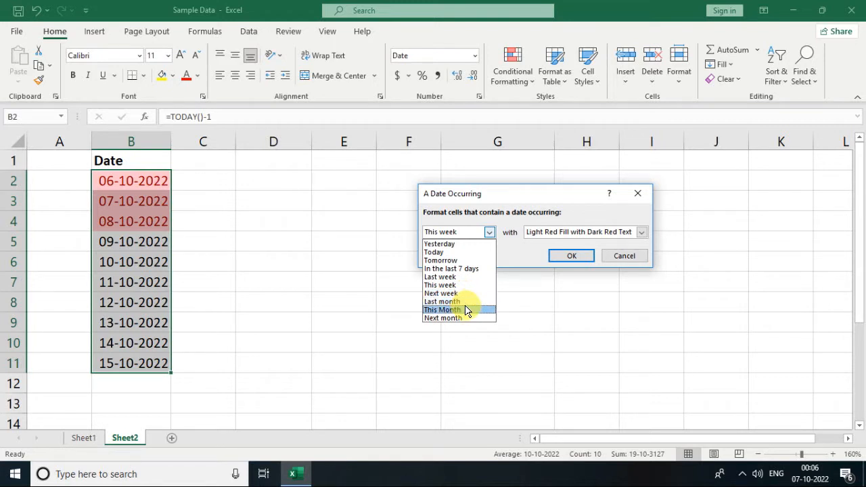
left_click(466, 310)
left_click(488, 233)
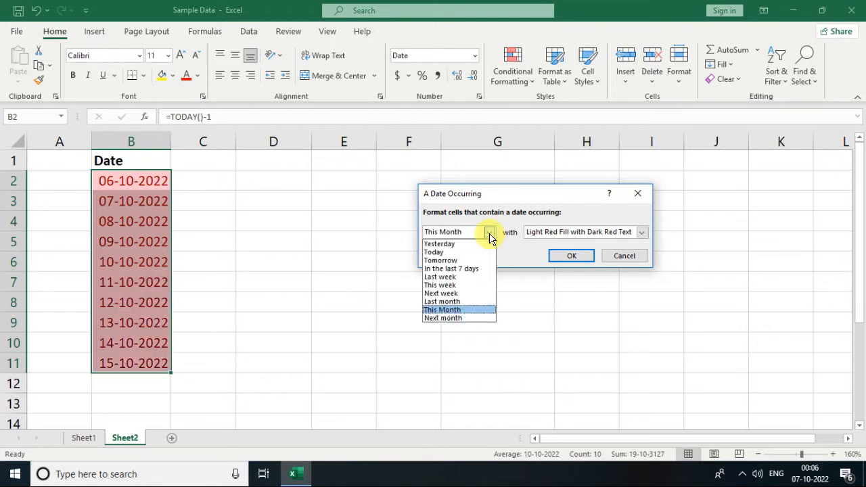
left_click(566, 259)
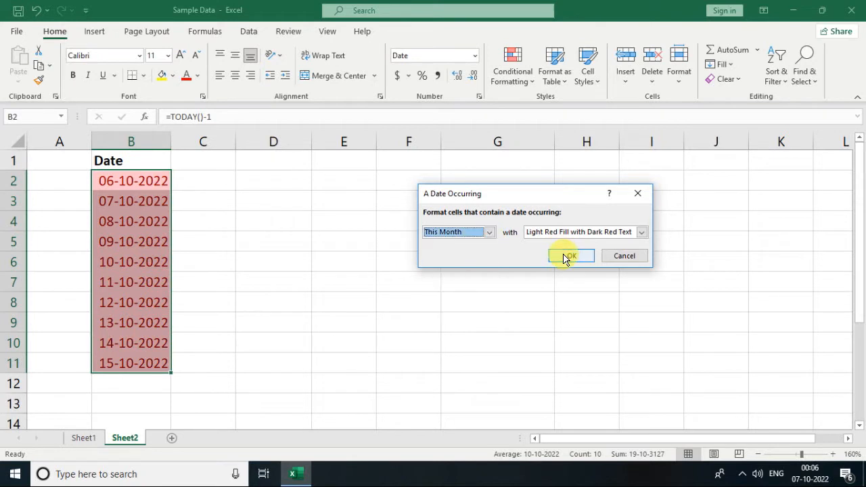
left_click(567, 256)
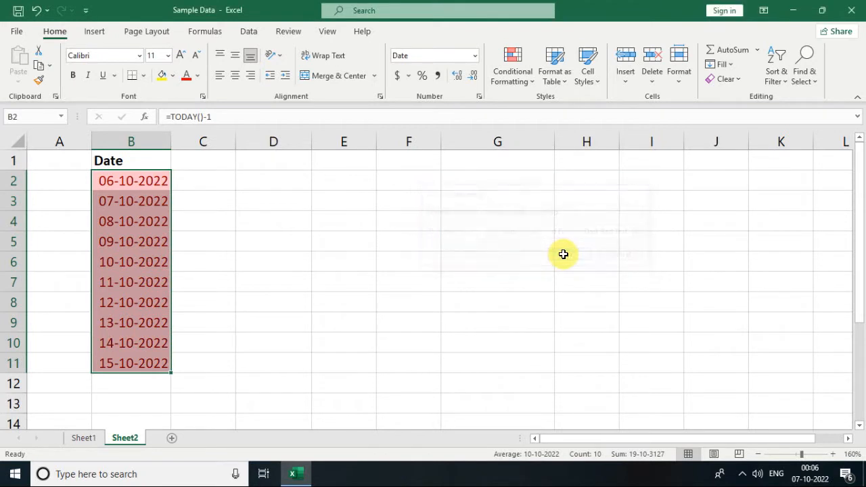
Switch to Sheet1, which holds the student marks.
left_click(521, 78)
mouse_move(549, 150)
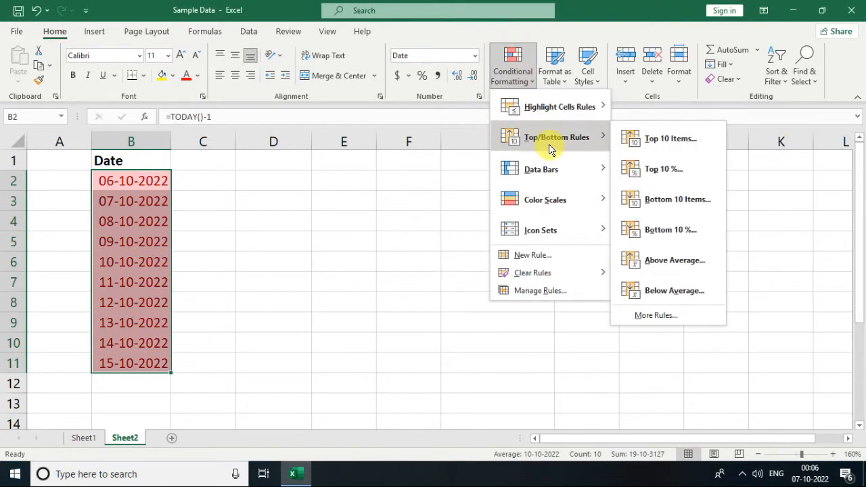
mouse_move(585, 111)
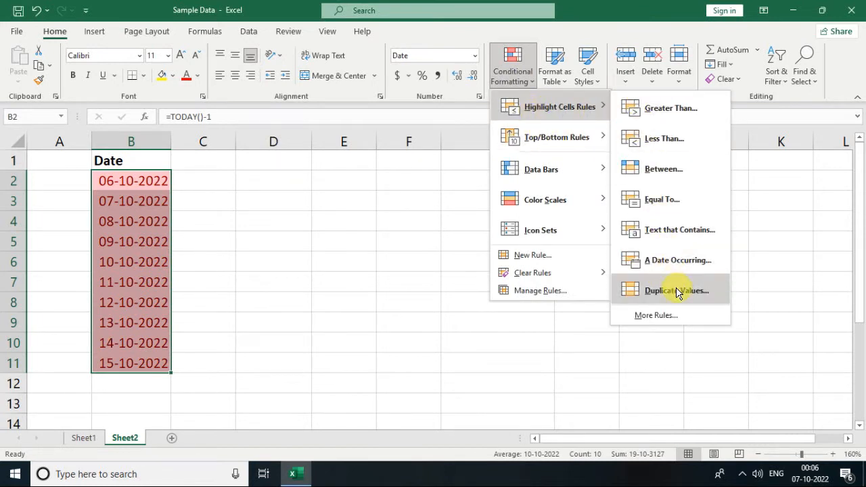
left_click(79, 438)
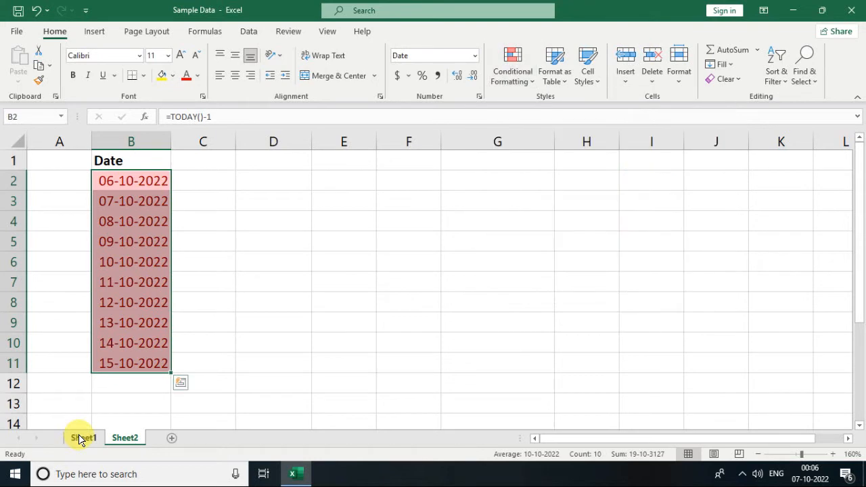
left_click(80, 438)
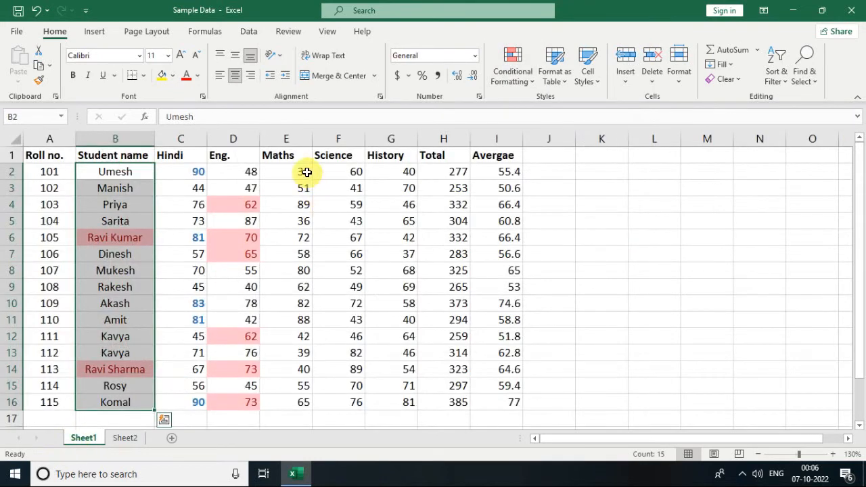
Preview a Duplicate Values highlight rule on the Maths marks in E2:E16 and discard it.
left_click_drag(306, 172, 306, 394)
left_click(521, 73)
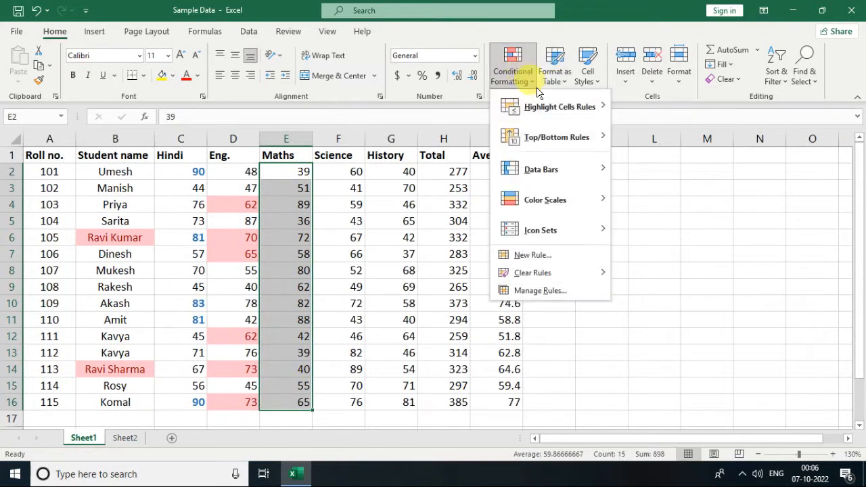
mouse_move(521, 108)
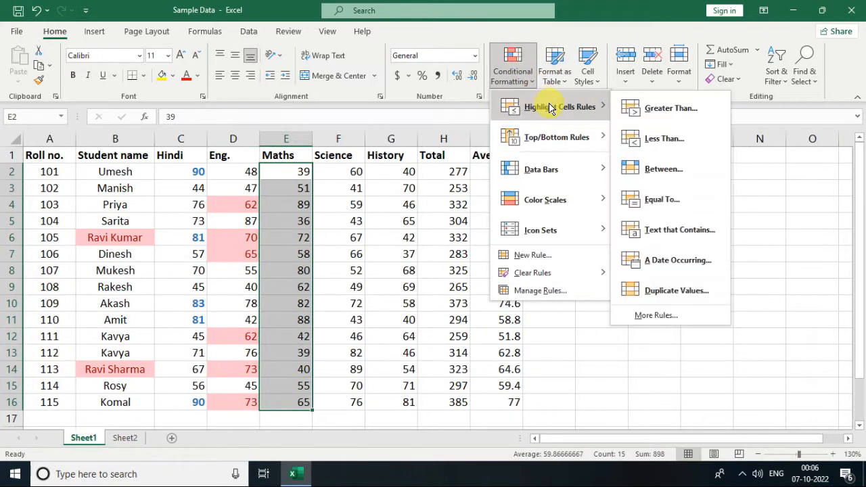
left_click(704, 293)
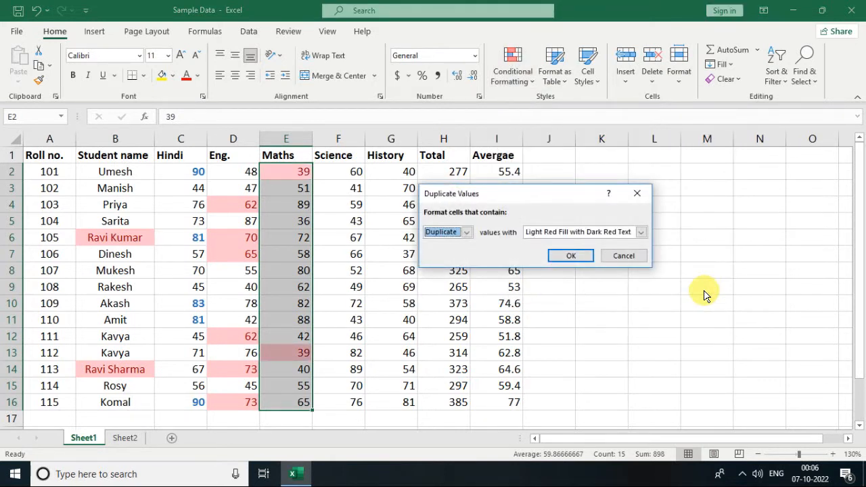
left_click(636, 255)
left_click(506, 70)
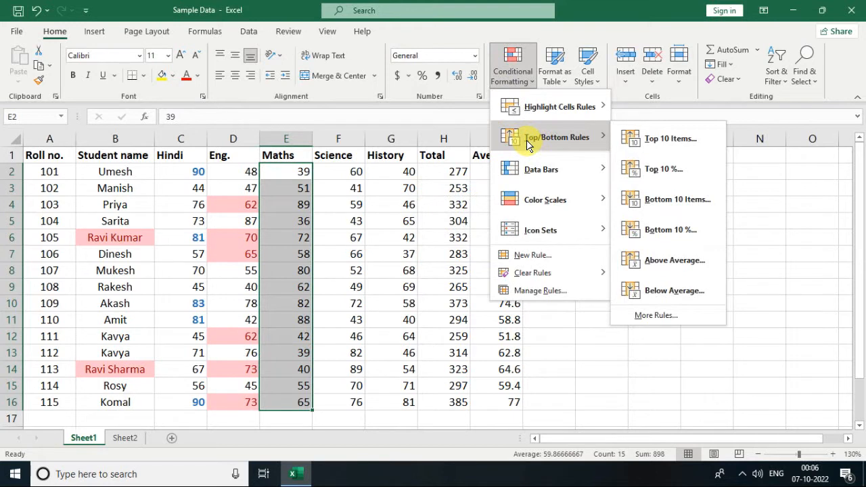
left_click(422, 207)
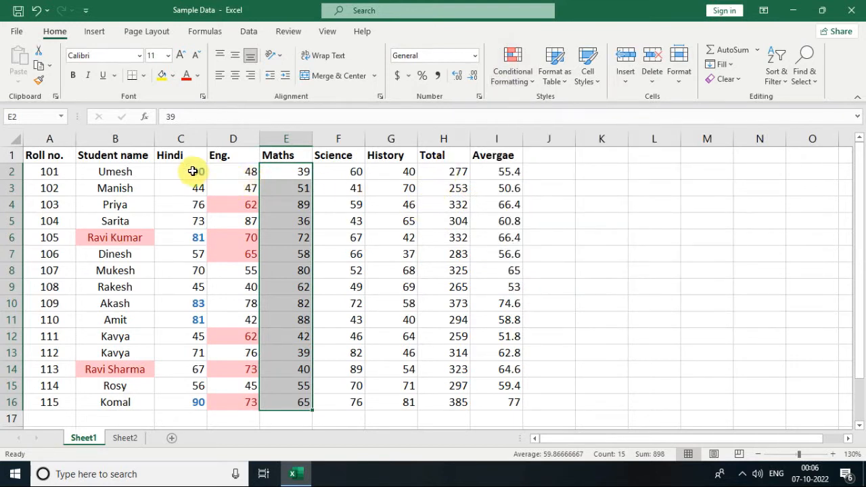
left_click_drag(192, 171, 379, 363)
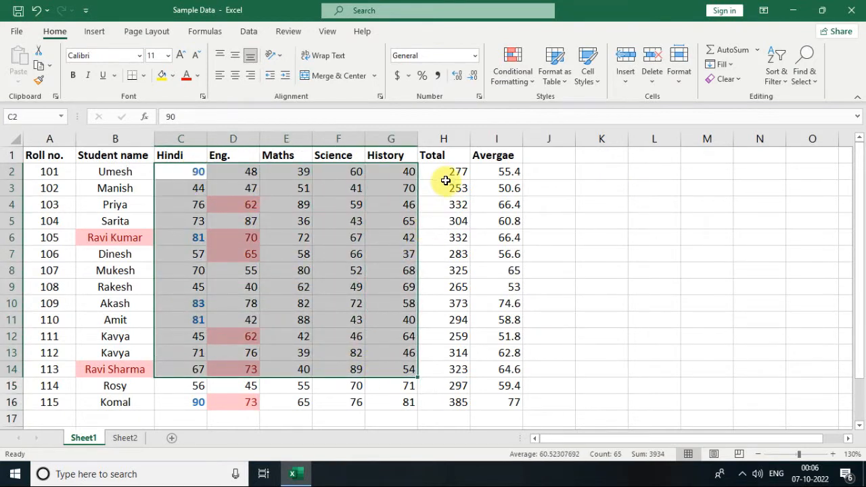
Select the totals in H2:H16 and start a Top 10 Items rule, moving its dialog clear of the data.
left_click_drag(444, 173, 468, 399)
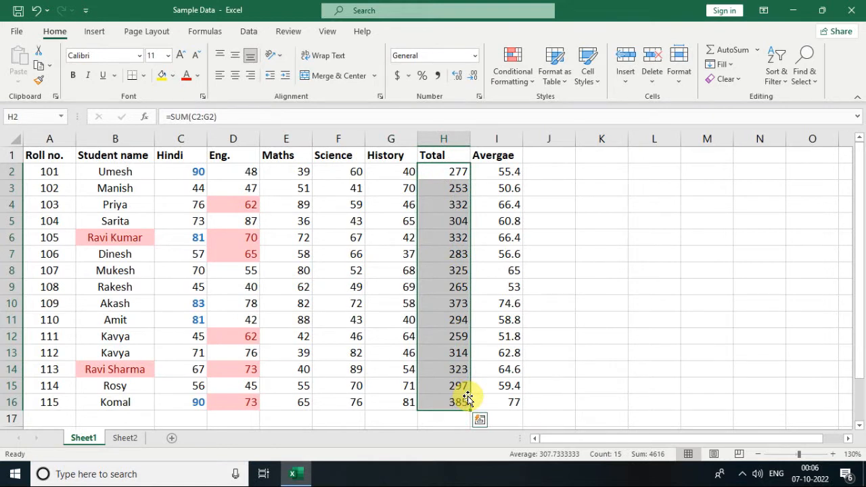
left_click(516, 75)
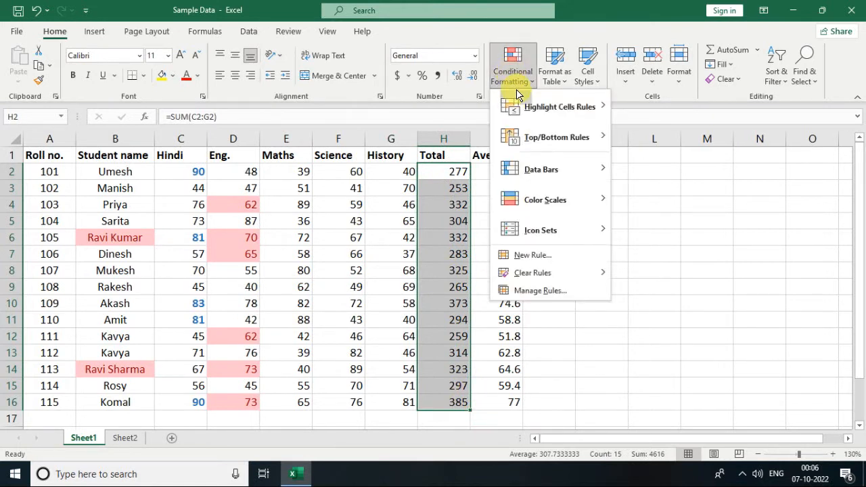
mouse_move(518, 139)
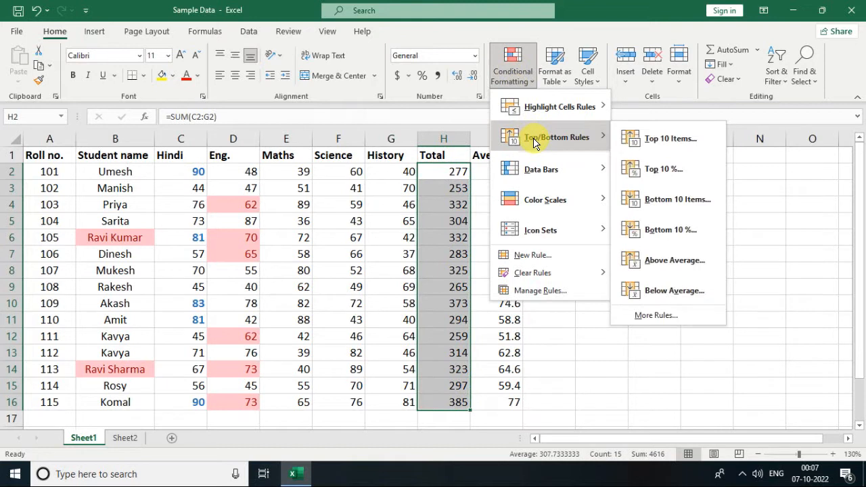
left_click(670, 139)
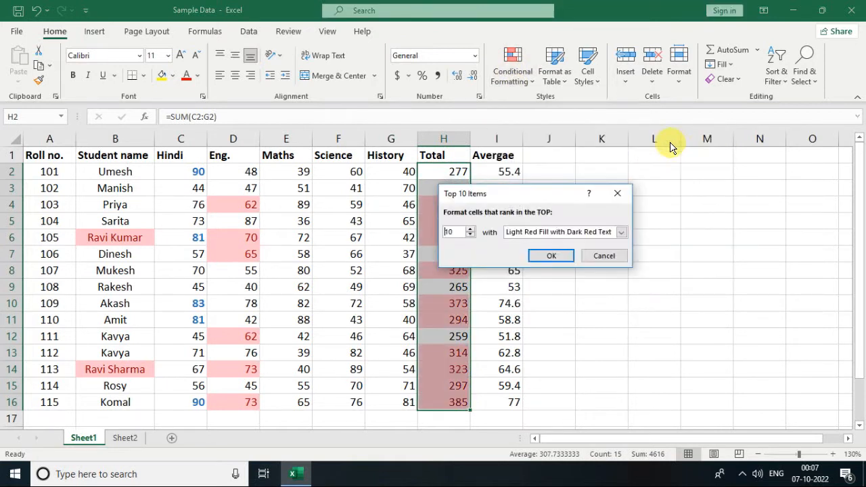
left_click_drag(532, 194, 624, 160)
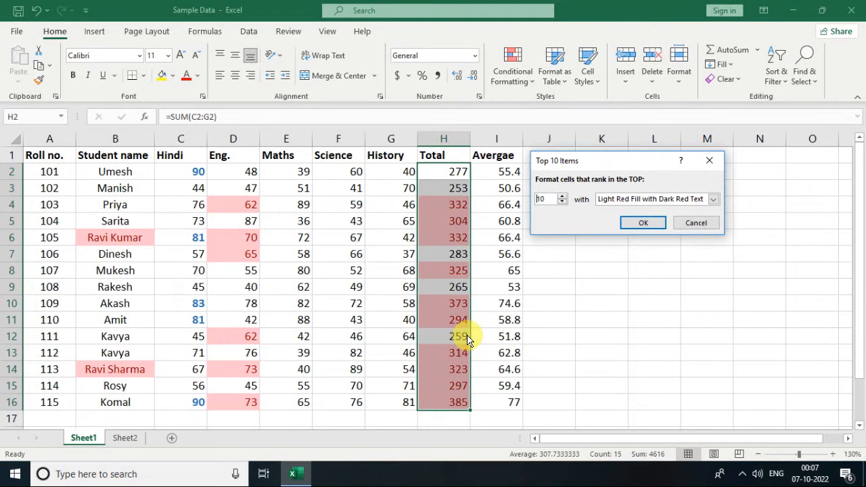
Preview the highlighting of the top 3, 2 and 1 totals and discard the rule.
key("Delete")
key("Delete")
type("3")
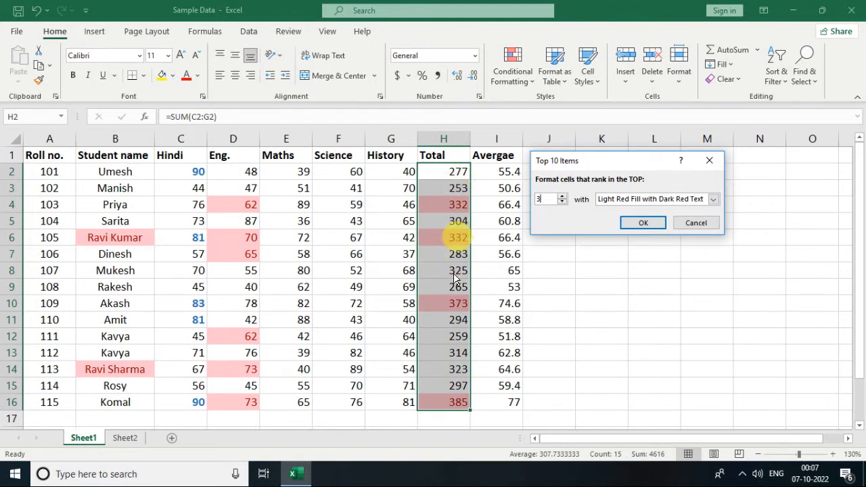
key("BackSpace")
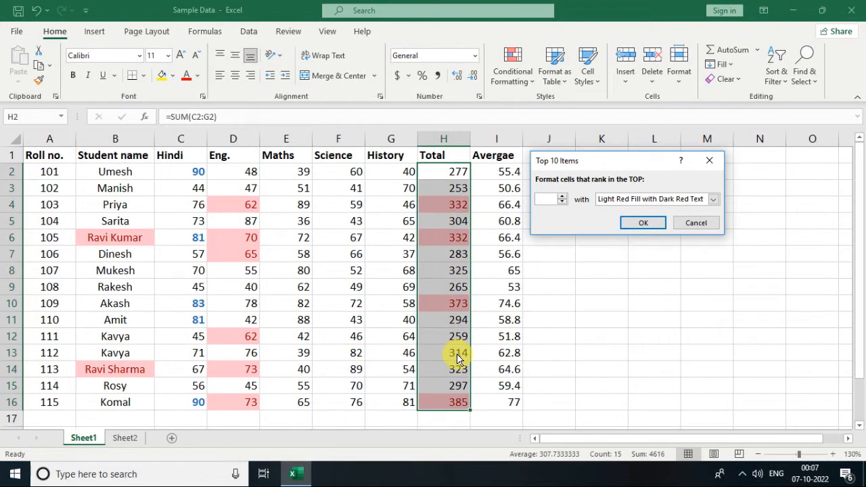
type("2")
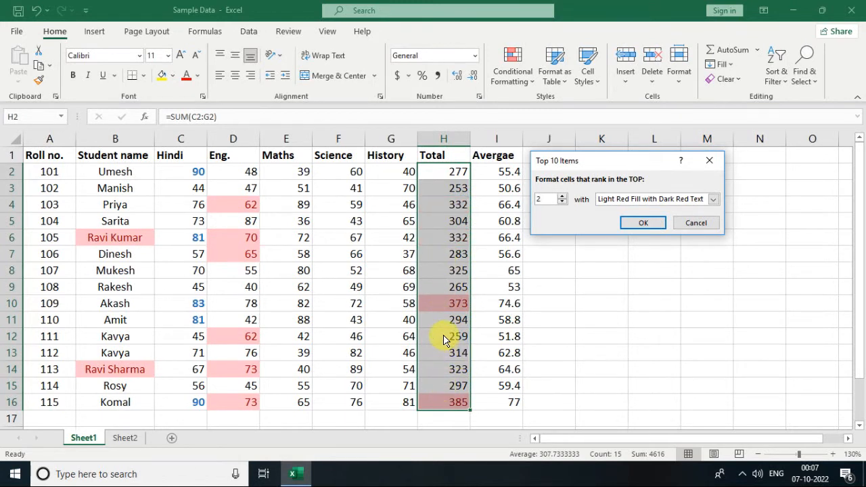
key("BackSpace")
type("1")
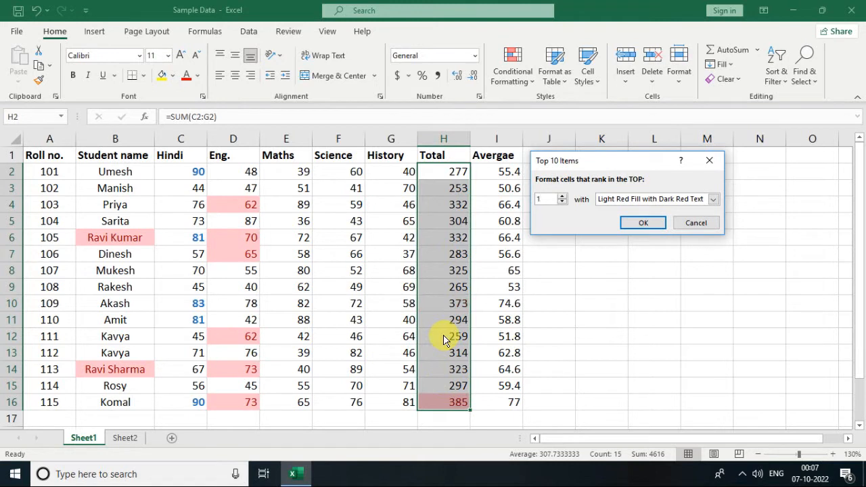
left_click(694, 223)
Preview a Bottom 10 Items rule on the totals in H2:H16 with rank 3 and 2, and discard it.
left_click(513, 82)
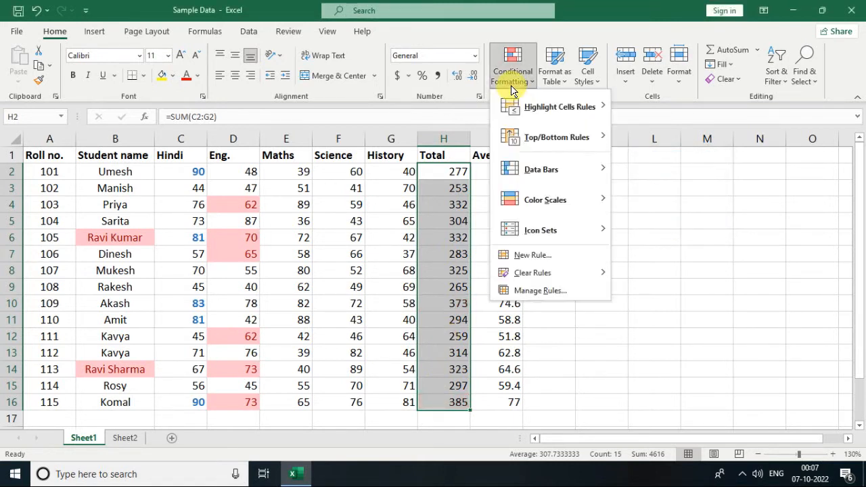
mouse_move(531, 148)
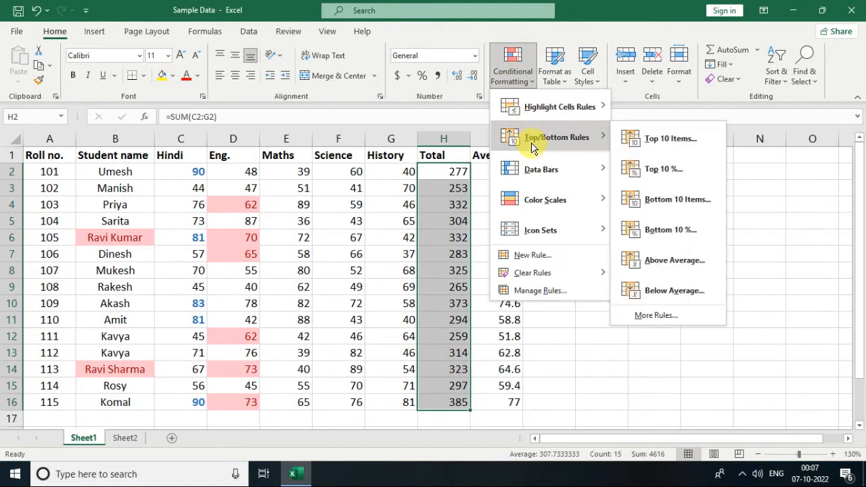
left_click(675, 199)
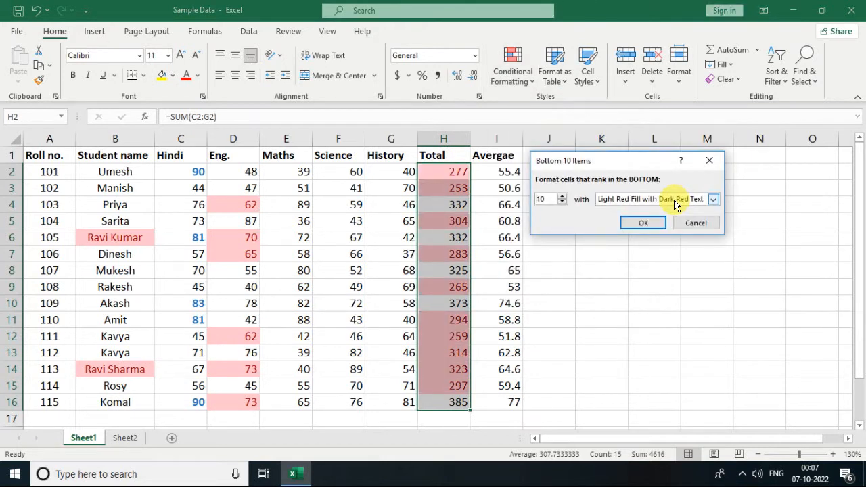
key("BackSpace")
type("3")
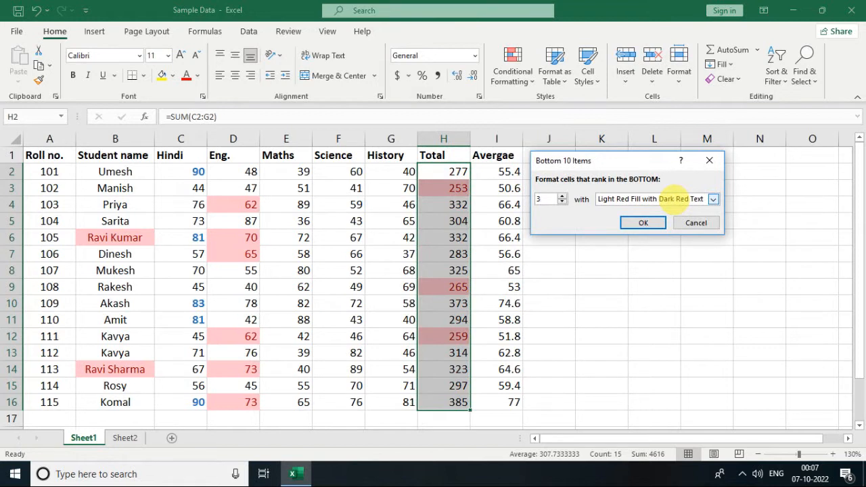
type("2")
key("BackSpace")
key("BackSpace")
type("2")
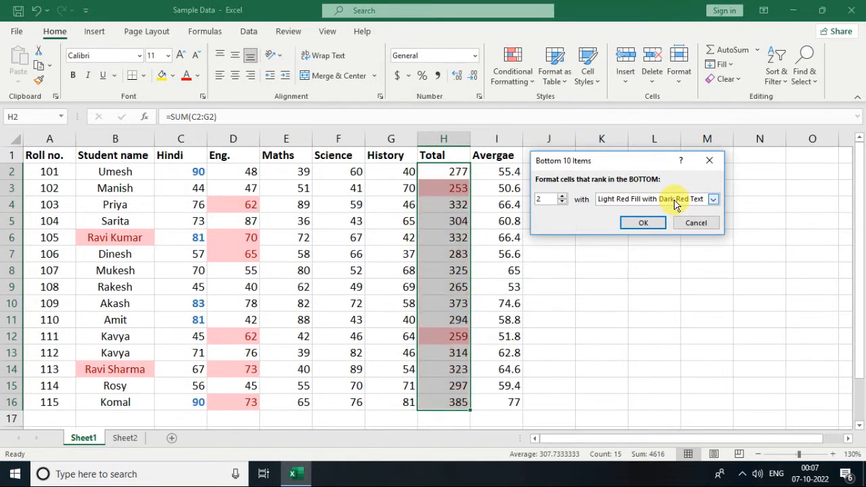
left_click(689, 223)
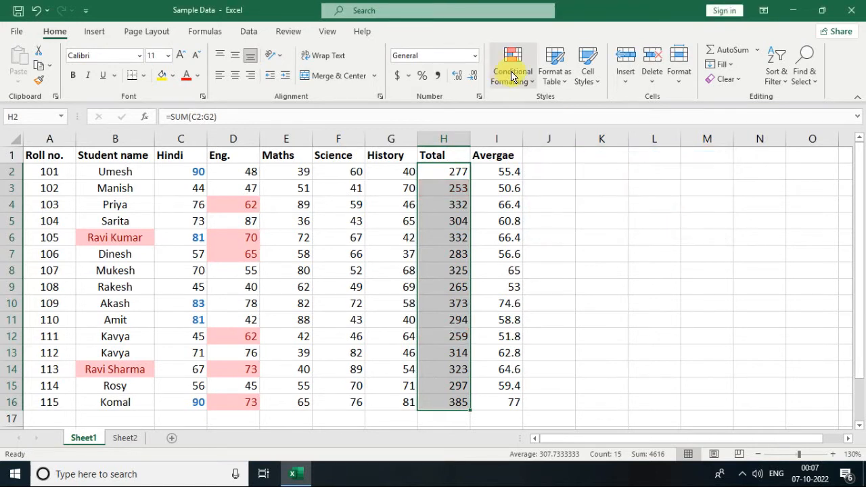
Preview a Top 10% rule on the totals in H2:H16 with the percentage set to 34, and discard it.
left_click(513, 77)
mouse_move(535, 139)
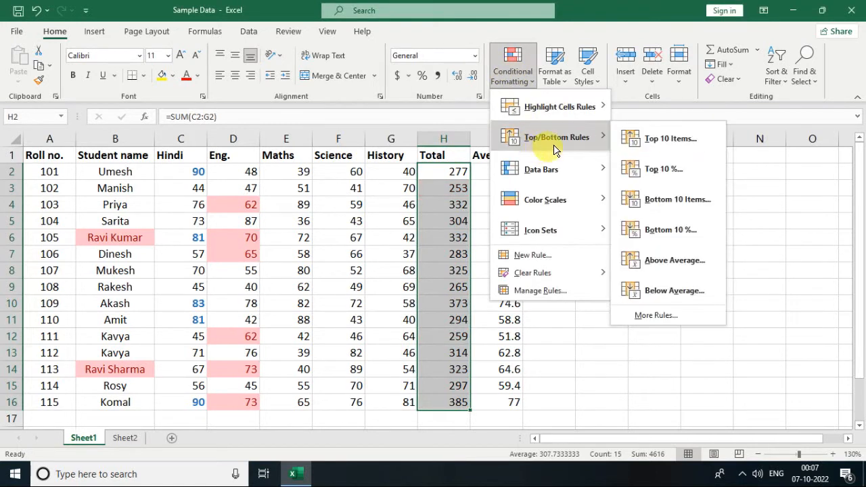
left_click(685, 174)
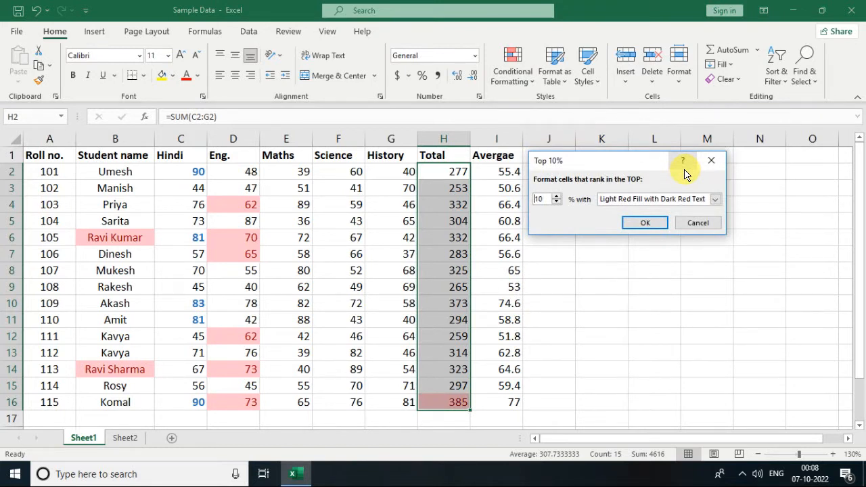
key("BackSpace")
type("34")
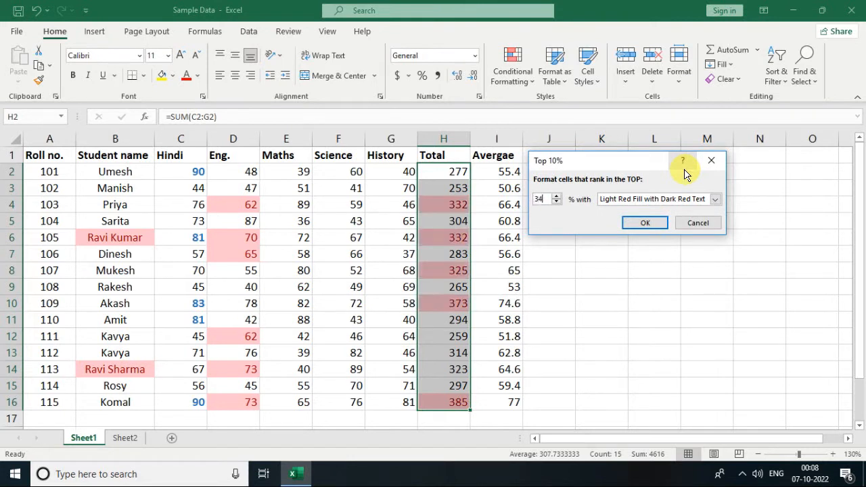
key("Escape")
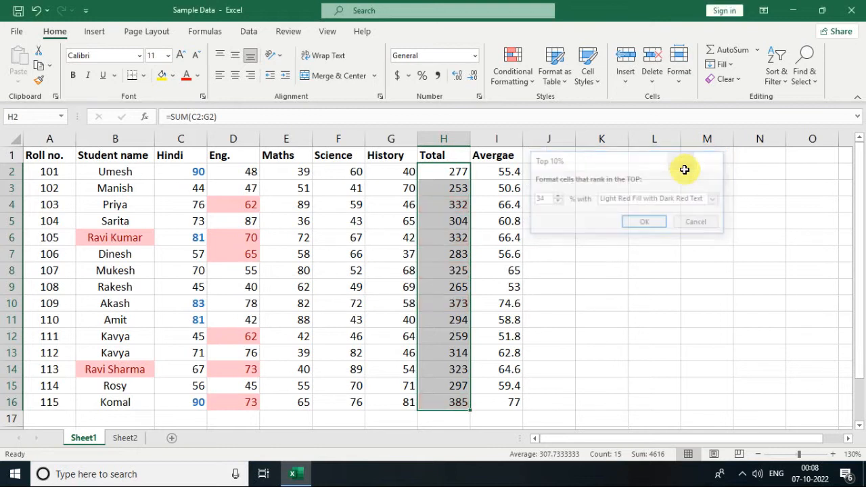
Preview the Above Average and Below Average rules on the totals in H2:H16, discarding each one.
left_click(514, 62)
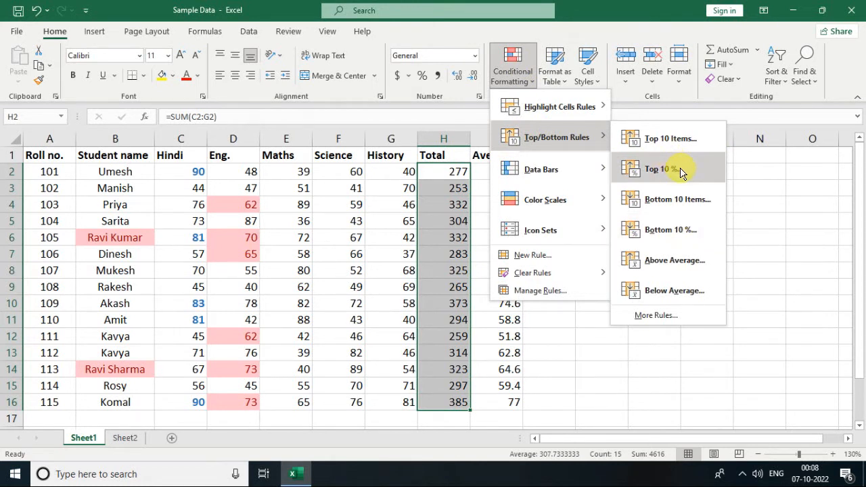
left_click(699, 265)
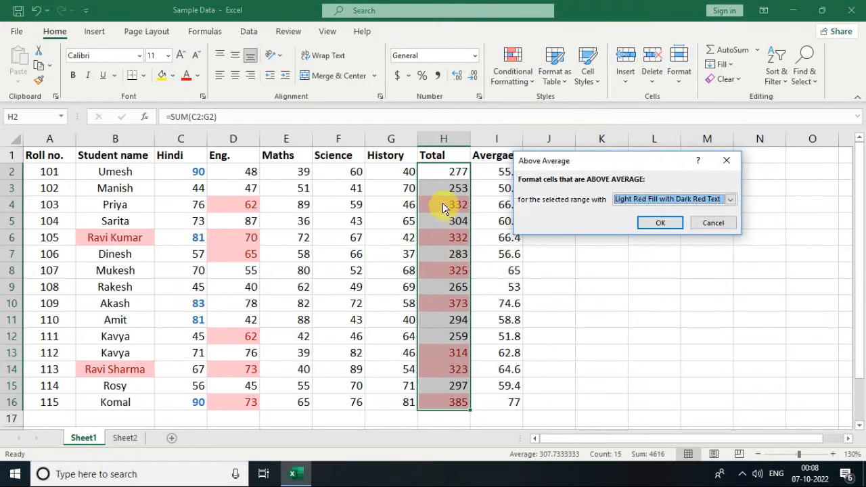
left_click(712, 223)
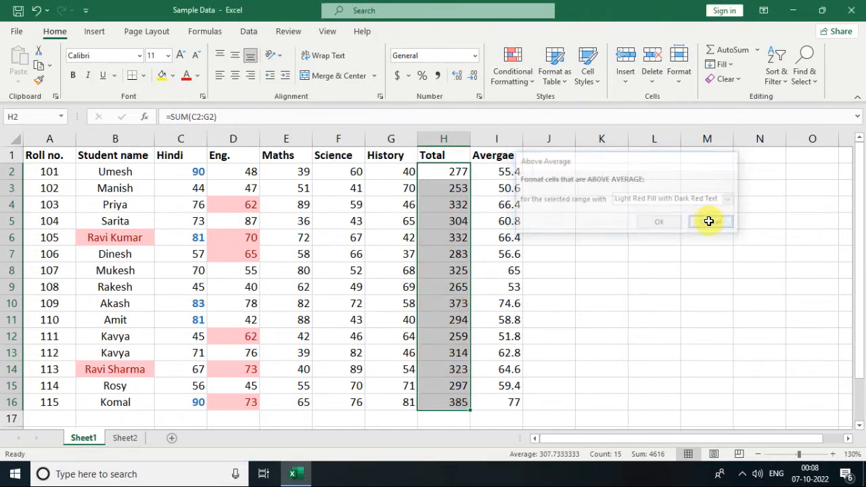
left_click(516, 82)
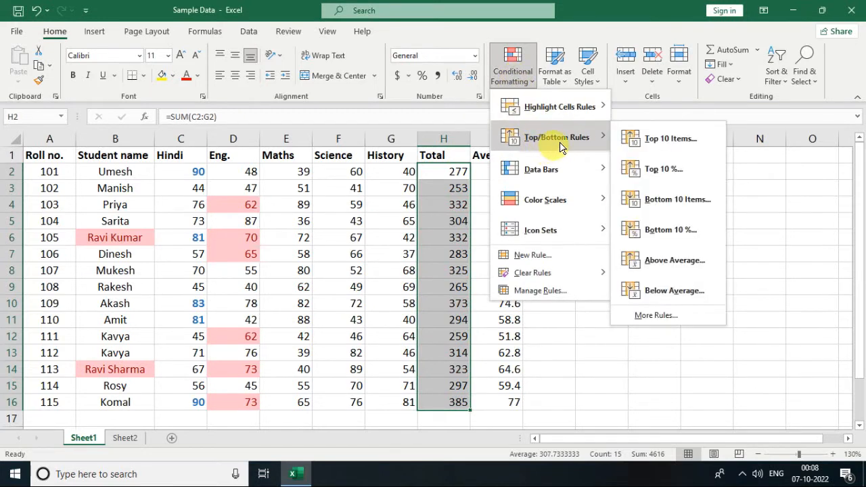
left_click(680, 290)
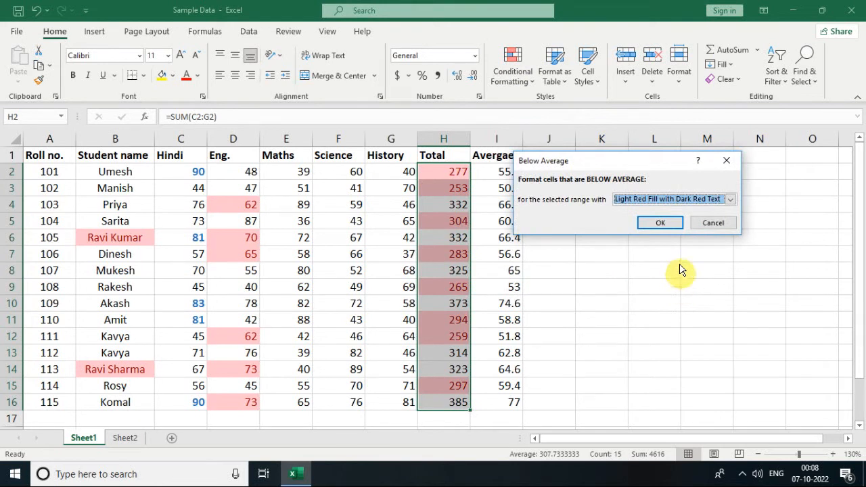
left_click(704, 223)
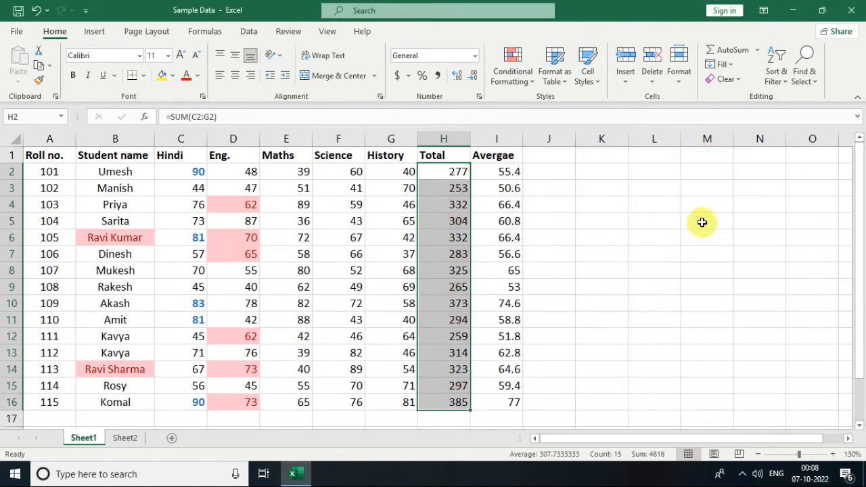
Preview blue gradient data bars on the totals in H2:H16 without applying them.
left_click(504, 73)
mouse_move(552, 171)
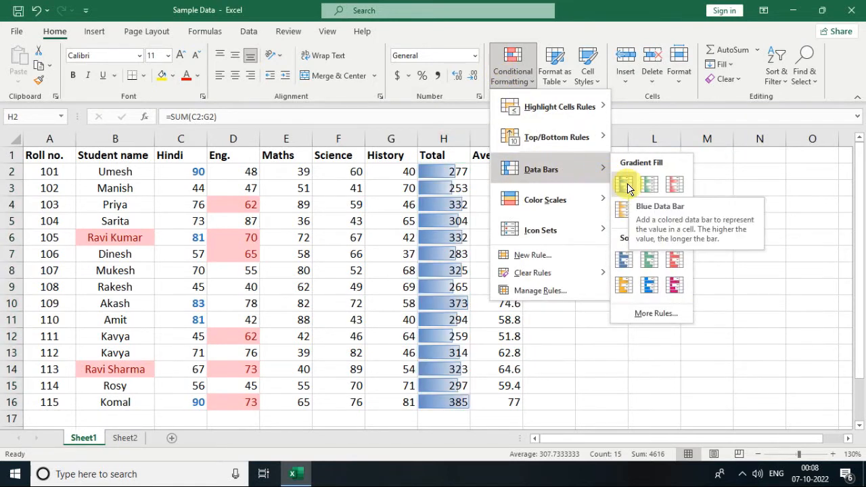
key("Escape")
key("Escape")
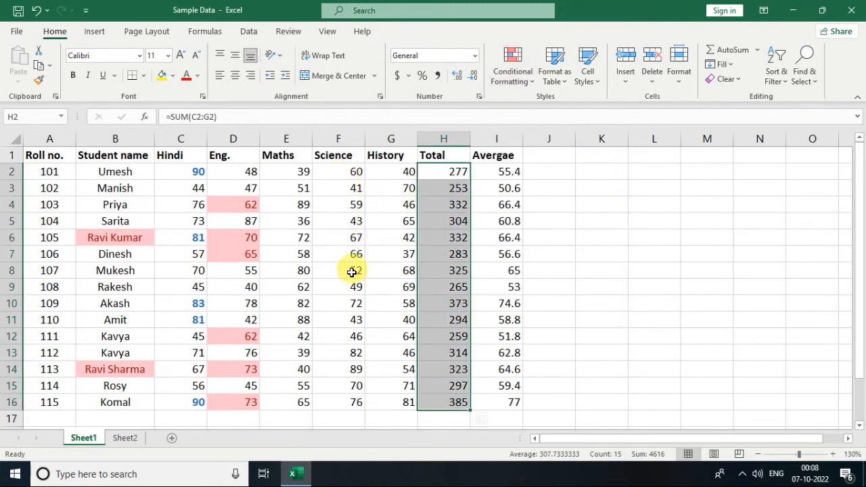
Apply magenta gradient-fill data bars to the Science marks in F2:F16 and check the bars in F8, F14 and F3.
left_click_drag(350, 174, 359, 401)
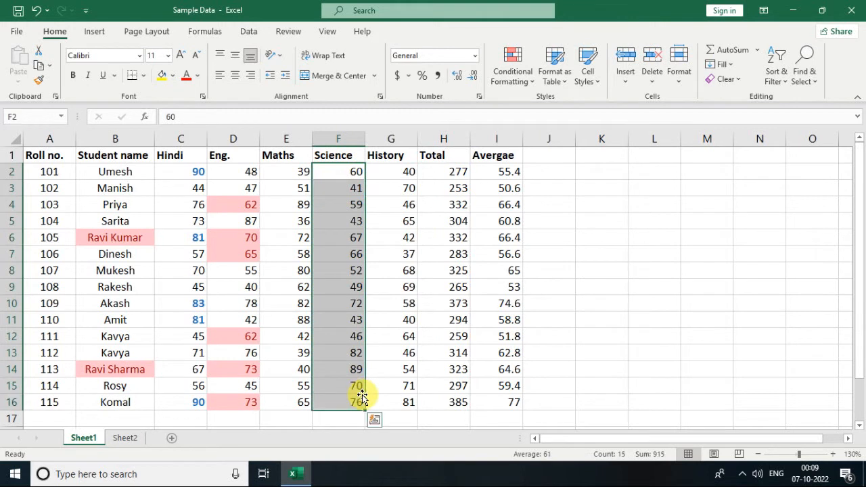
left_click(521, 77)
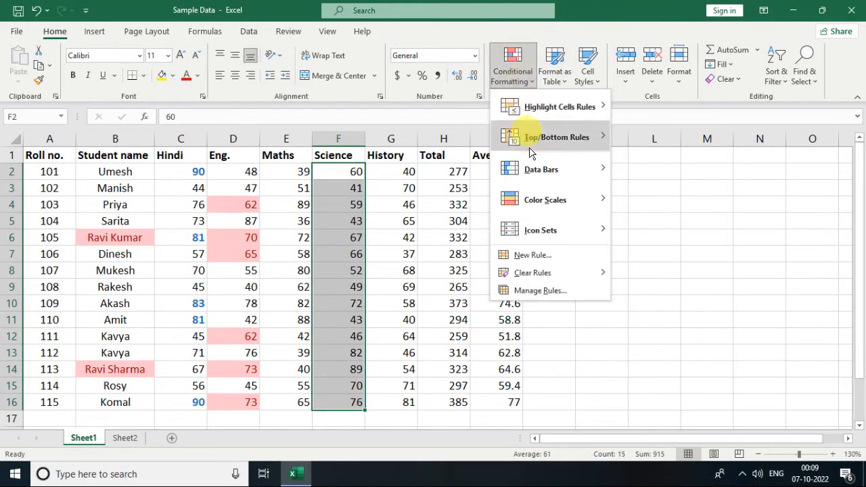
mouse_move(559, 170)
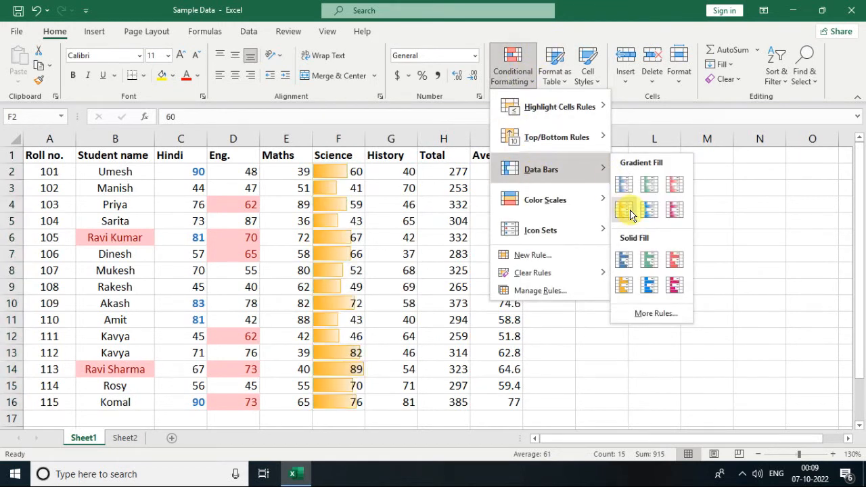
left_click(674, 212)
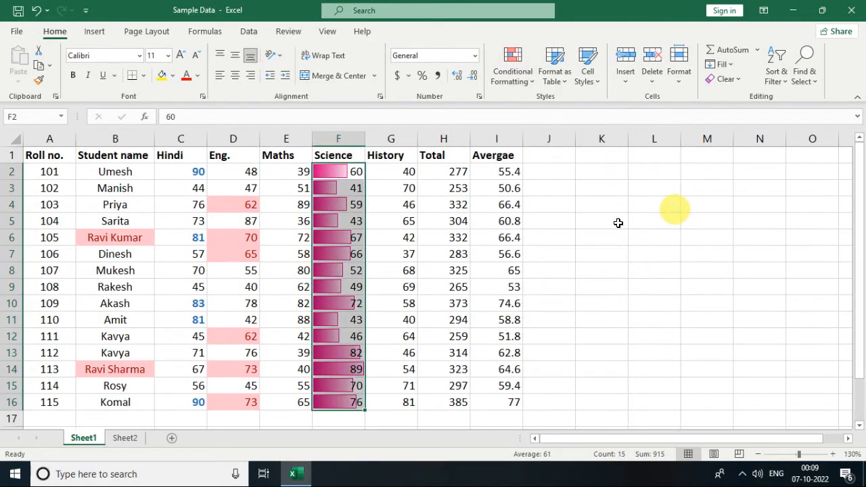
left_click(347, 270)
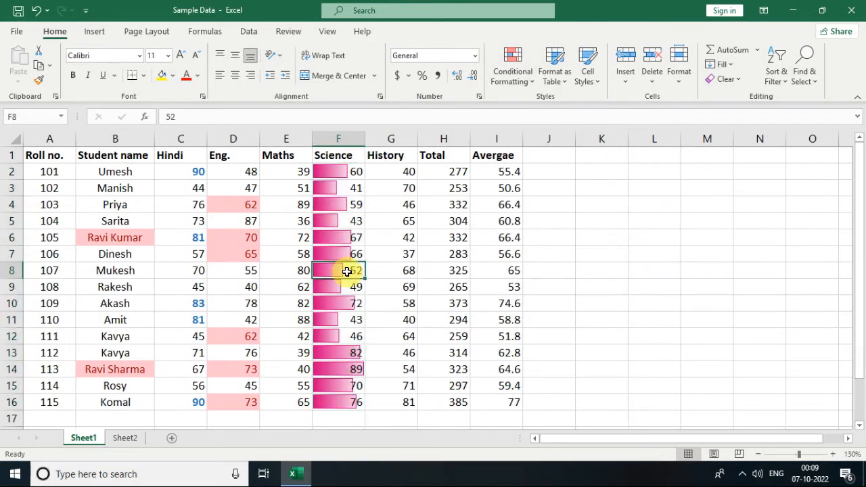
left_click(337, 372)
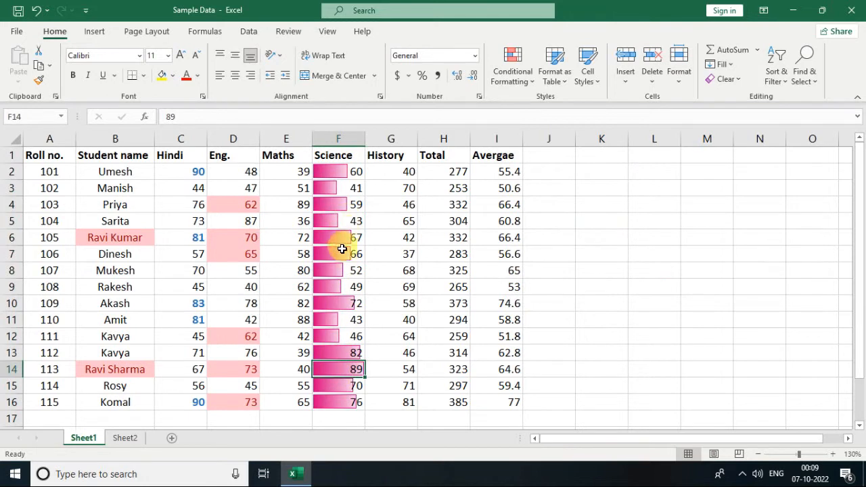
left_click(329, 187)
Apply a three-color scale to the History marks in G2:G16, with red for high, white for middle and blue for low values.
left_click(511, 80)
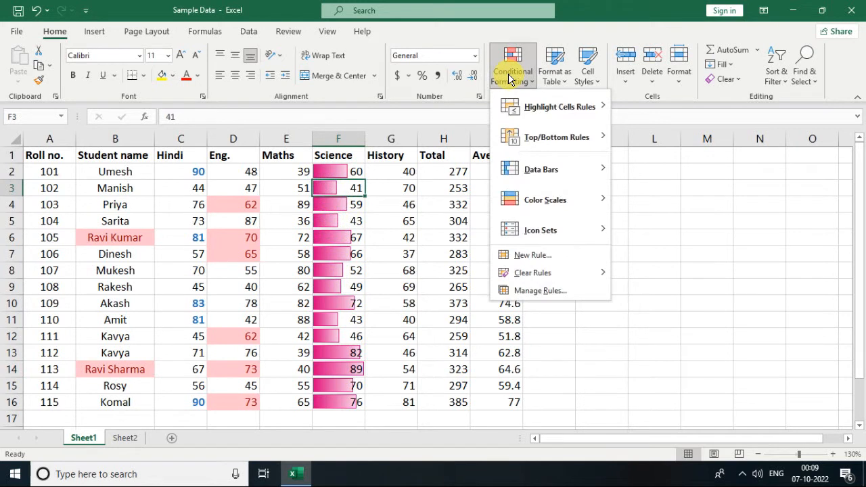
mouse_move(548, 200)
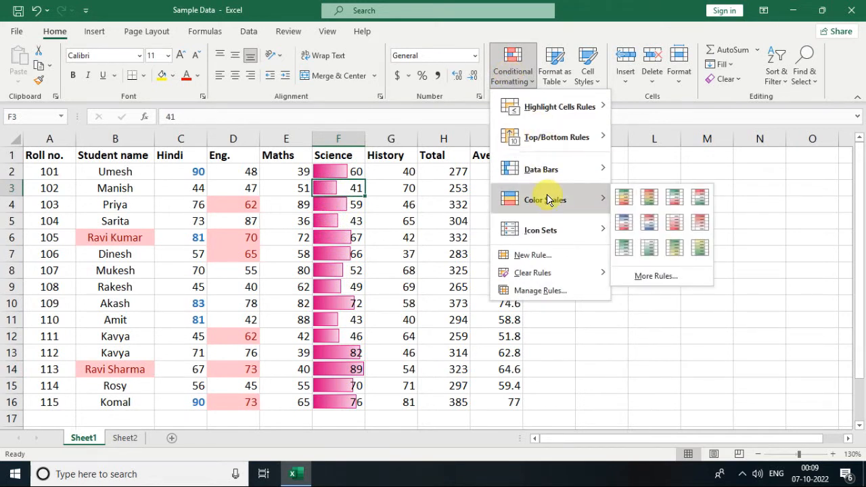
left_click(386, 170)
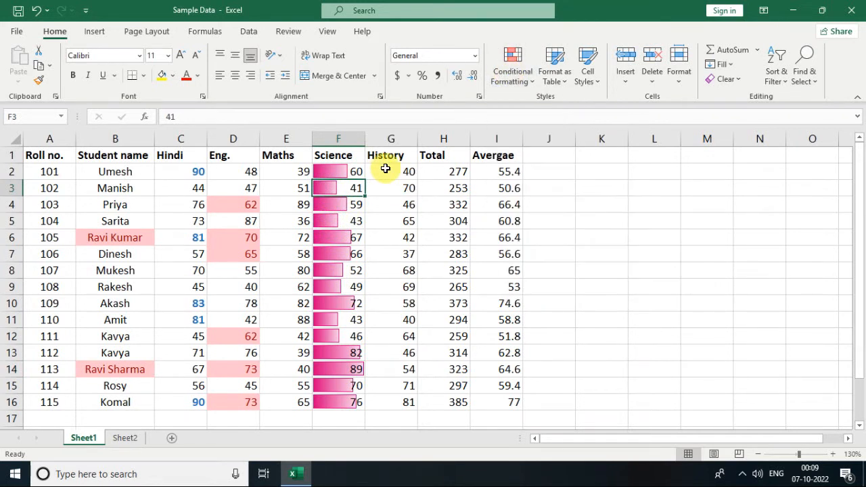
left_click_drag(386, 170, 413, 400)
left_click(514, 68)
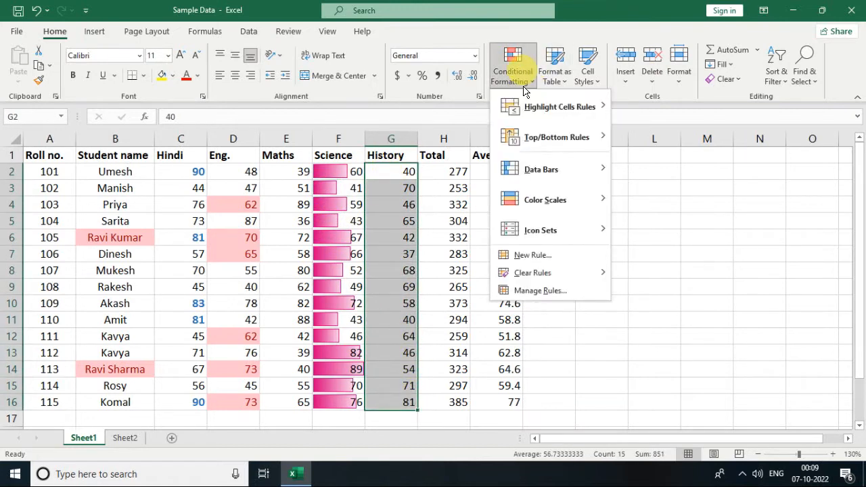
mouse_move(542, 207)
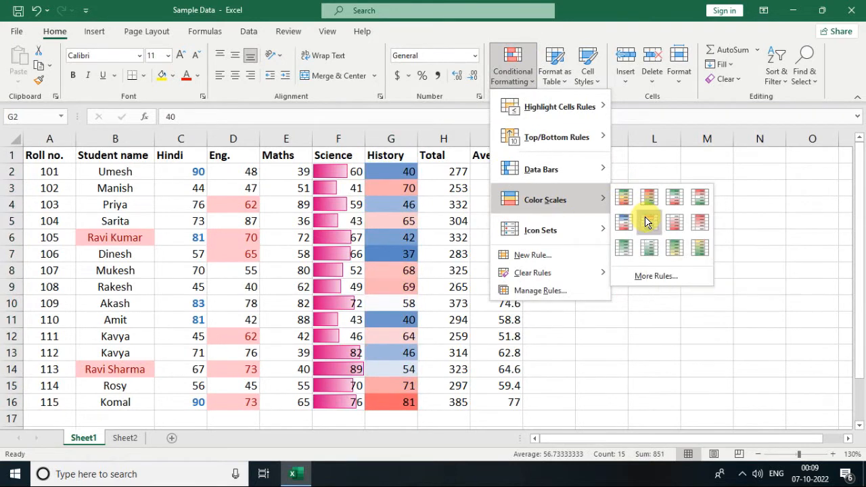
left_click(648, 222)
Examine how the color scale shades the History marks, comparing the cells G16 and G7.
left_click(389, 401)
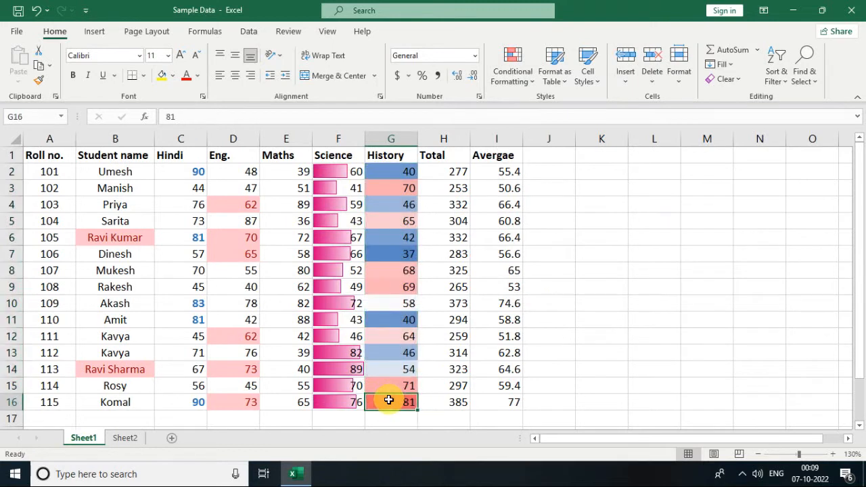
left_click(406, 252)
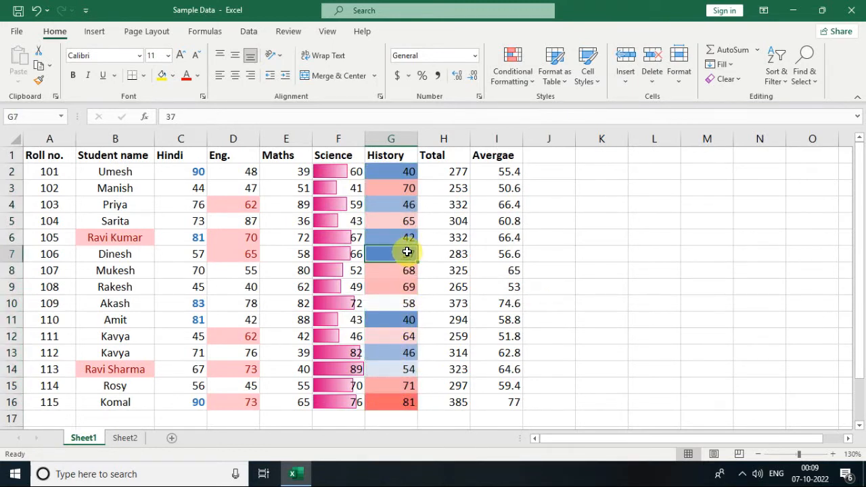
left_click_drag(388, 175, 403, 400)
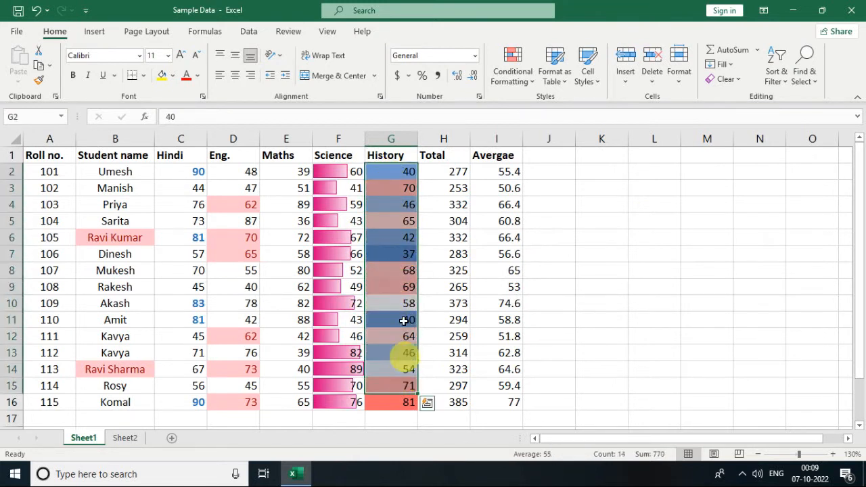
left_click(402, 265)
left_click(399, 251)
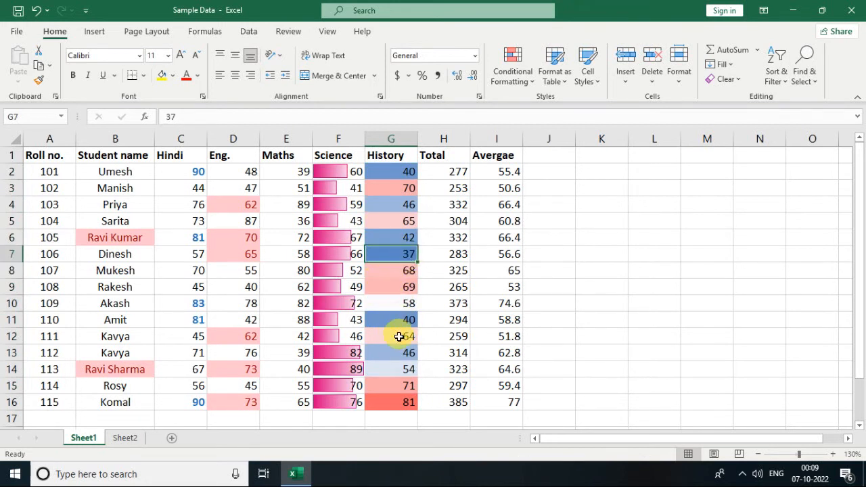
left_click(397, 404)
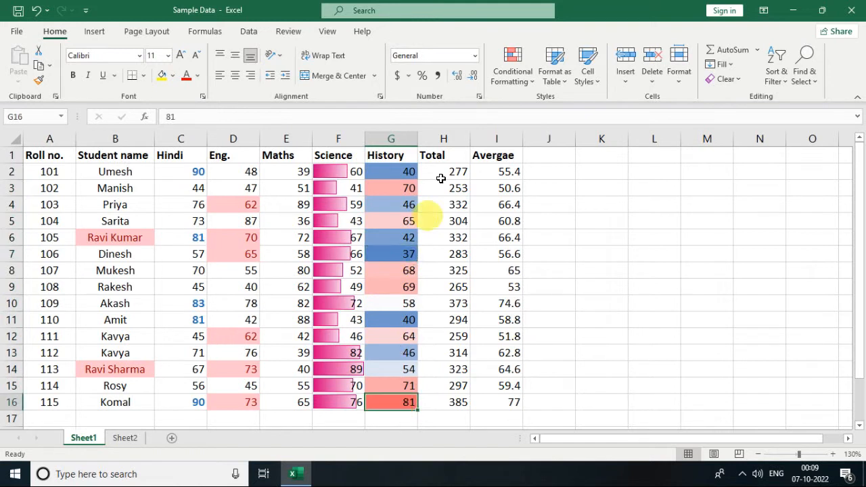
left_click(504, 81)
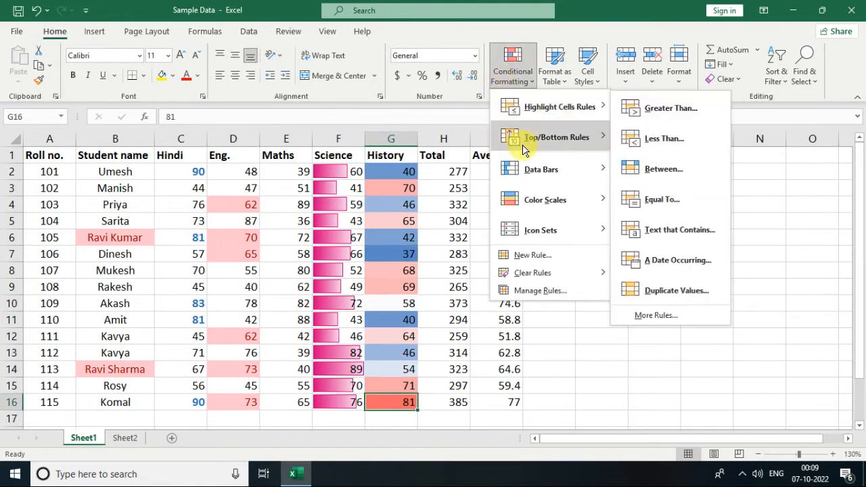
mouse_move(532, 200)
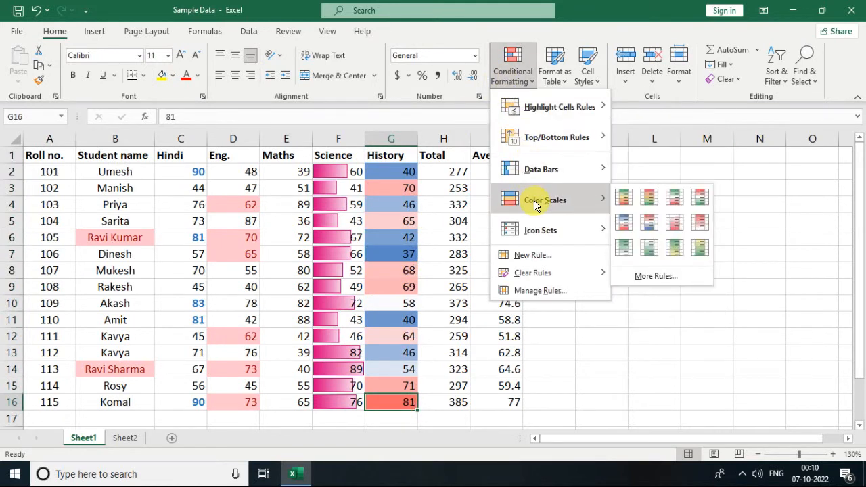
mouse_move(544, 234)
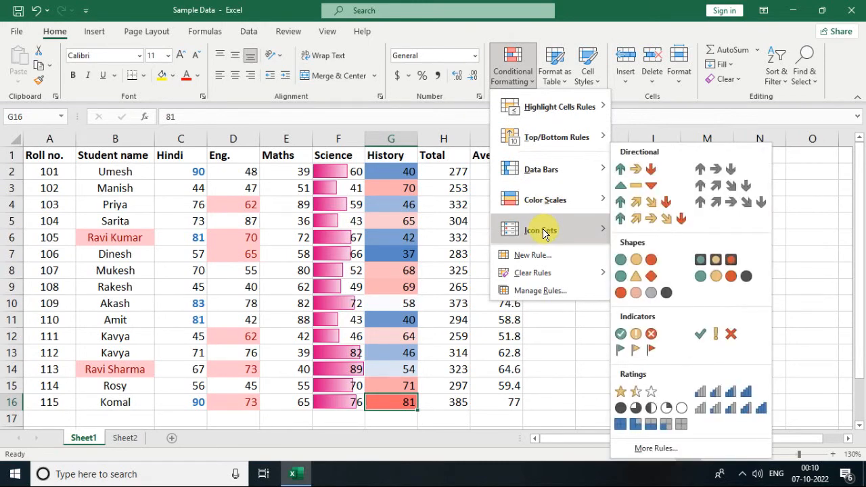
left_click(424, 227)
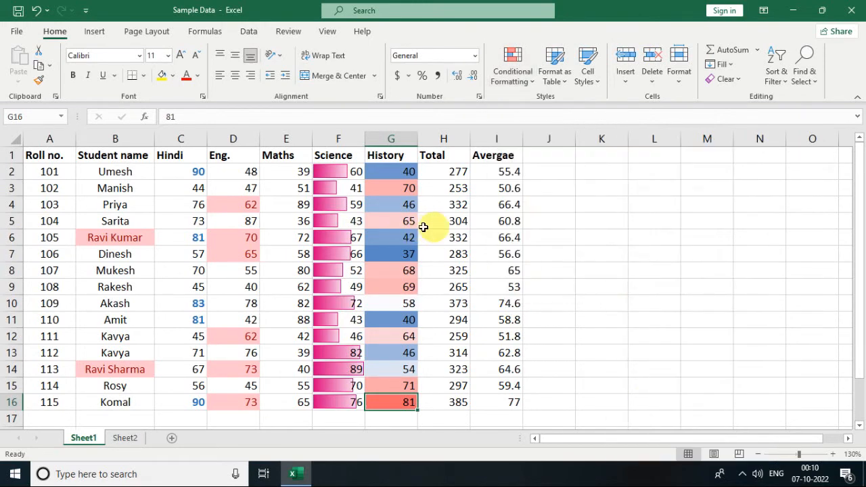
Apply the colored five-arrow icon set to the Maths marks in E2:E16.
left_click_drag(287, 173, 295, 401)
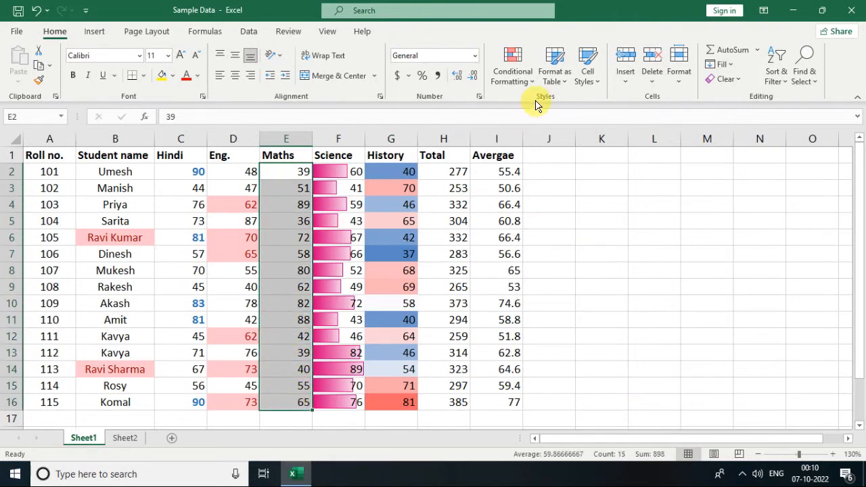
left_click(523, 84)
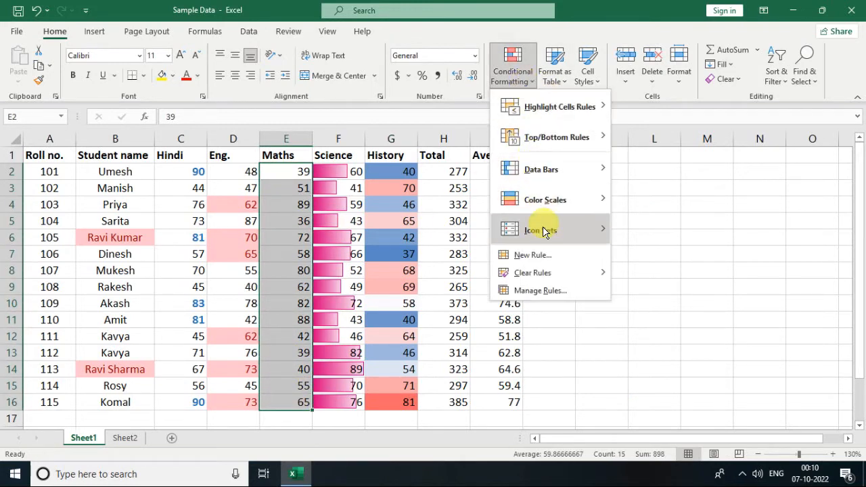
mouse_move(544, 231)
left_click(633, 215)
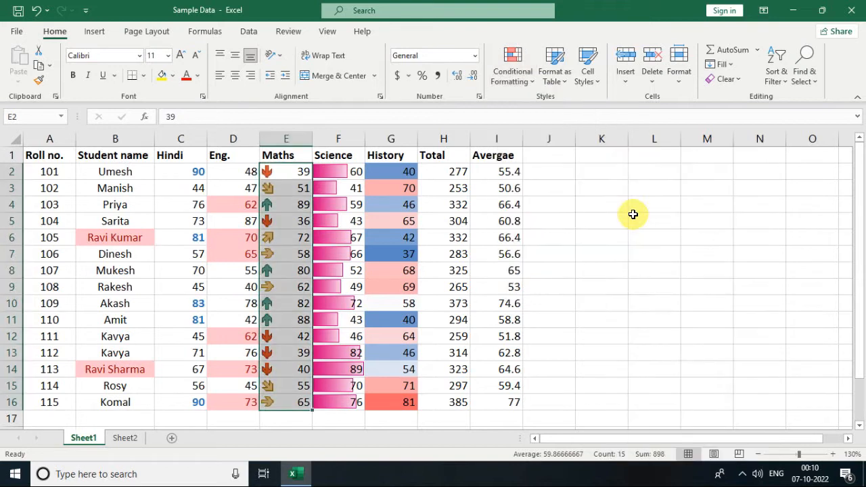
left_click(617, 238)
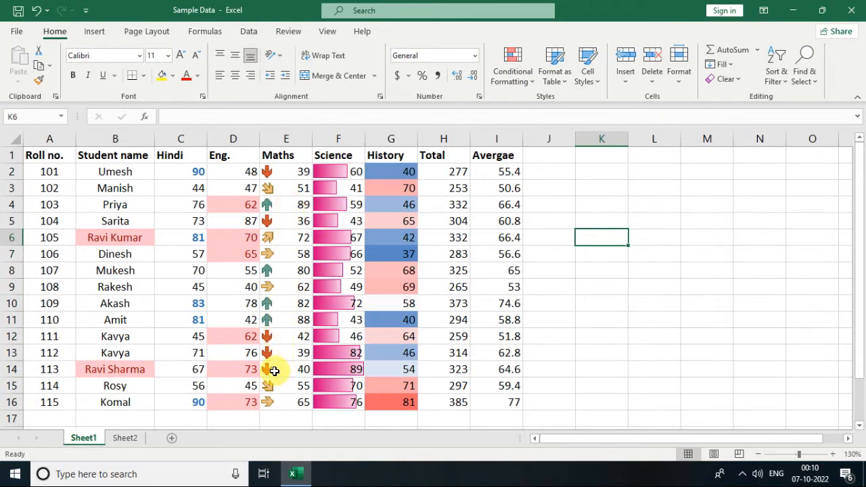
Examine how the arrow icons rate the Maths marks, comparing cells such as E12, E5, E7, E6 and E3.
left_click(270, 335)
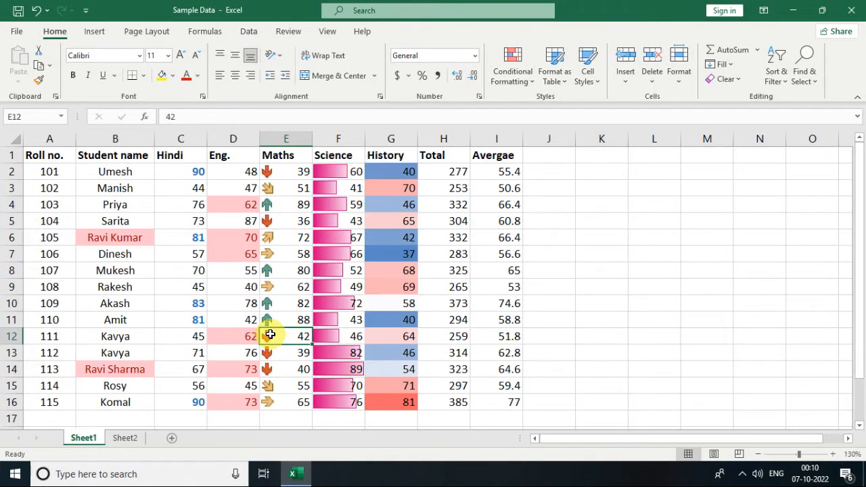
left_click_drag(270, 335, 286, 251)
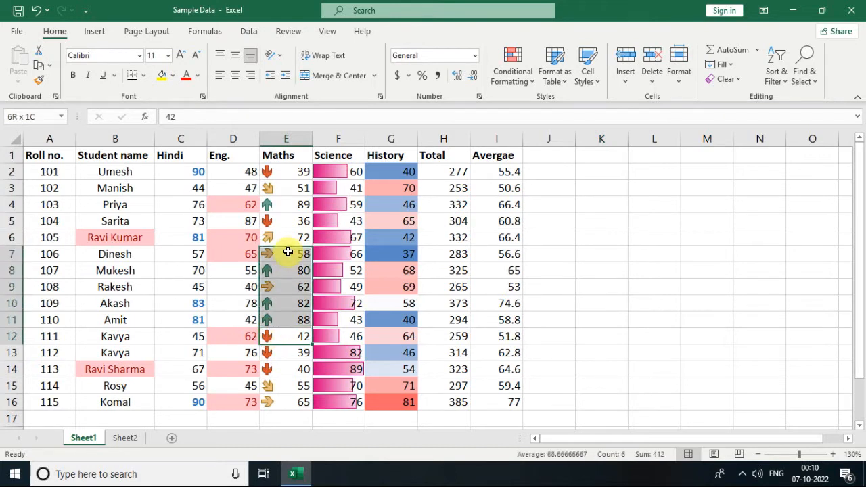
left_click(274, 217)
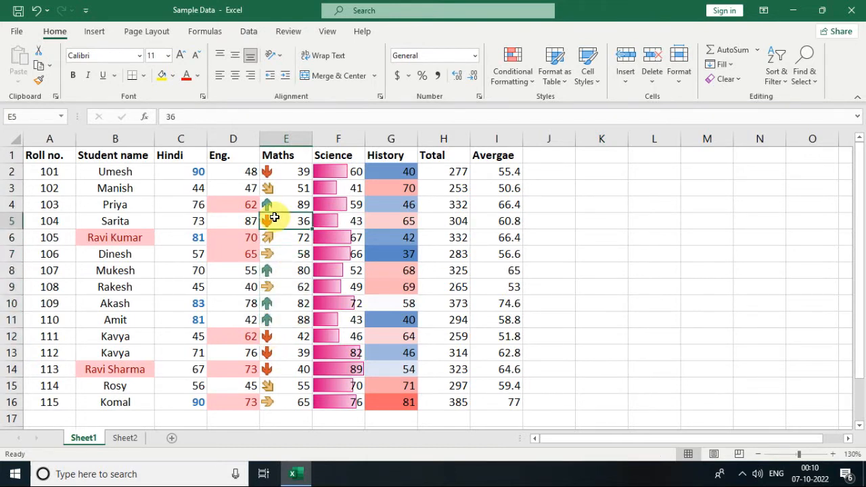
left_click(282, 252)
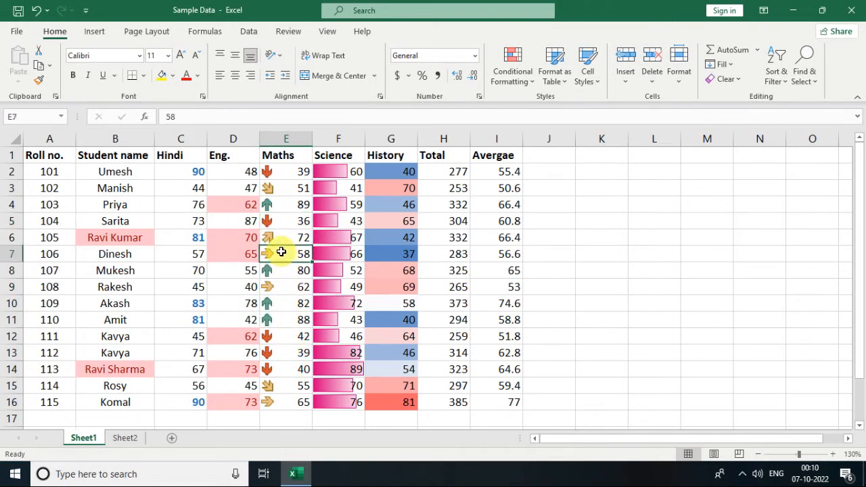
left_click(276, 237)
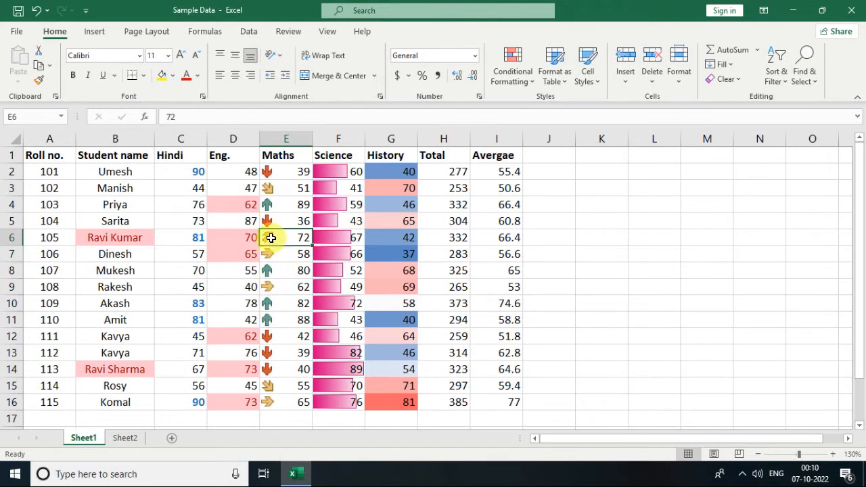
left_click(271, 190)
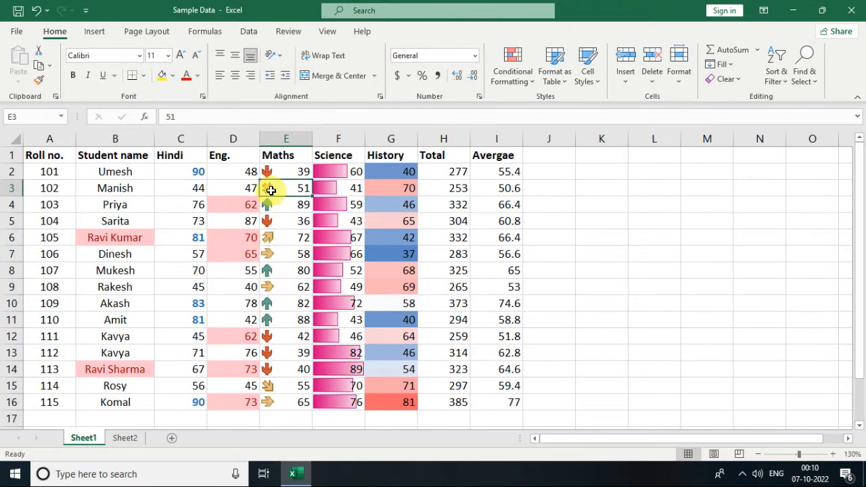
left_click_drag(271, 332, 276, 367)
Apply the colored five-arrow icon set to the totals in H2:H16.
left_click_drag(459, 171, 467, 406)
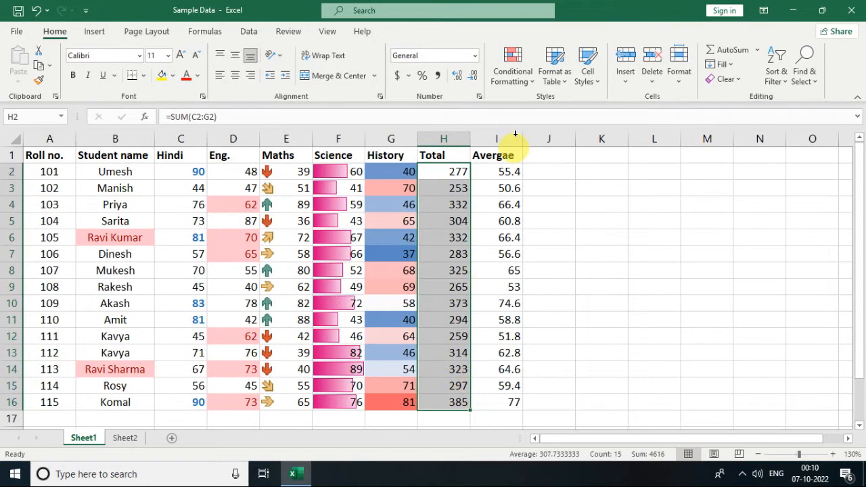
left_click(523, 93)
mouse_move(539, 145)
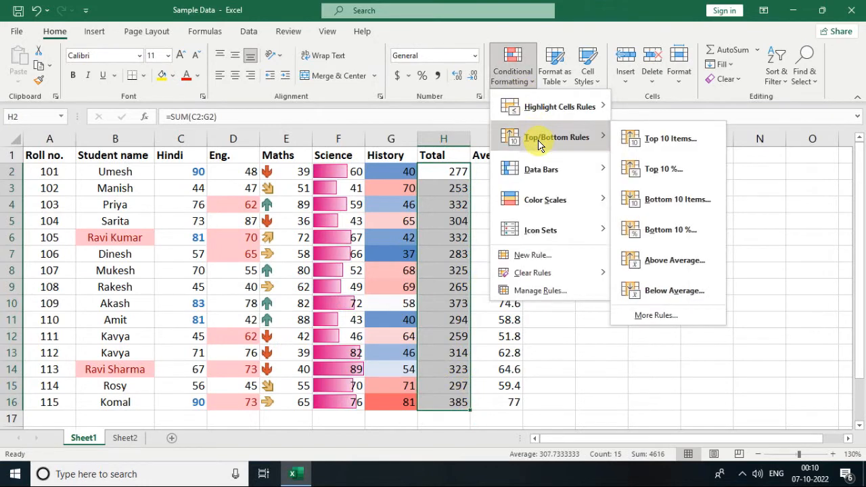
mouse_move(551, 229)
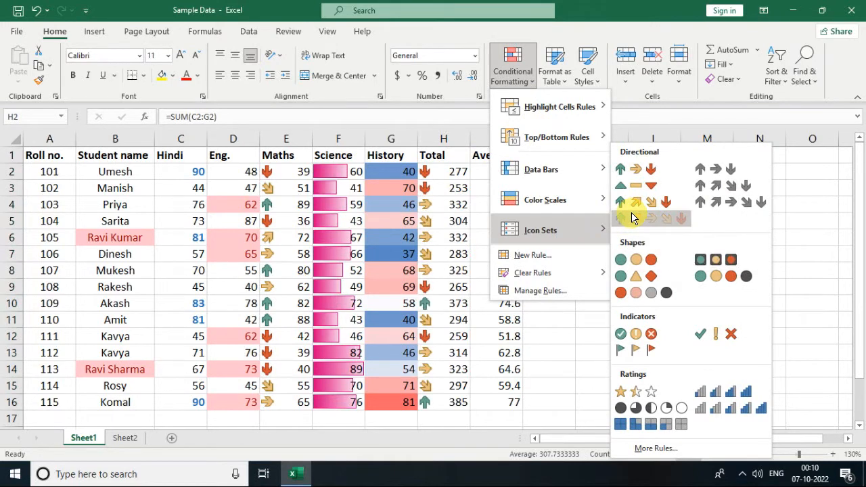
left_click(632, 217)
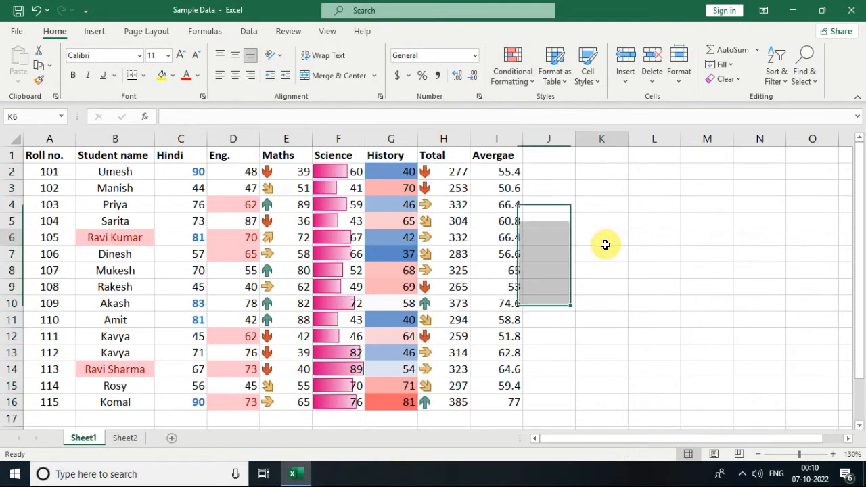
left_click(605, 242)
Check the arrow icons of the totals in H2, H16, H13 and H15.
left_click(457, 171)
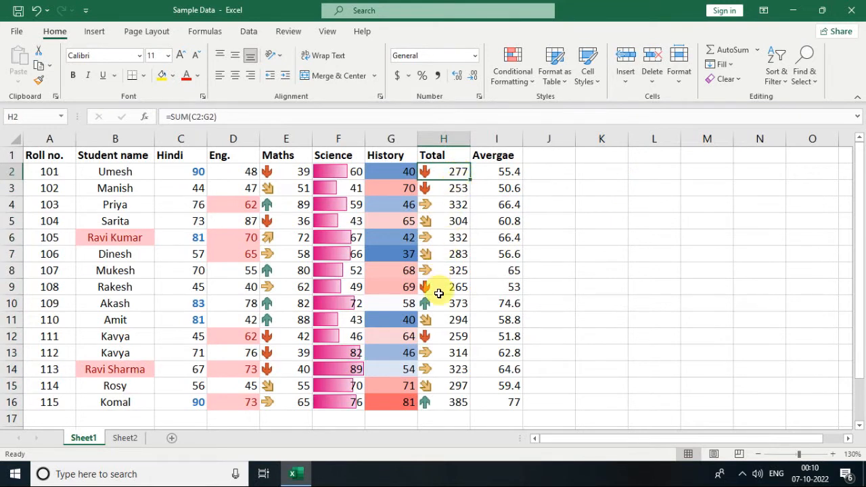
left_click(456, 404)
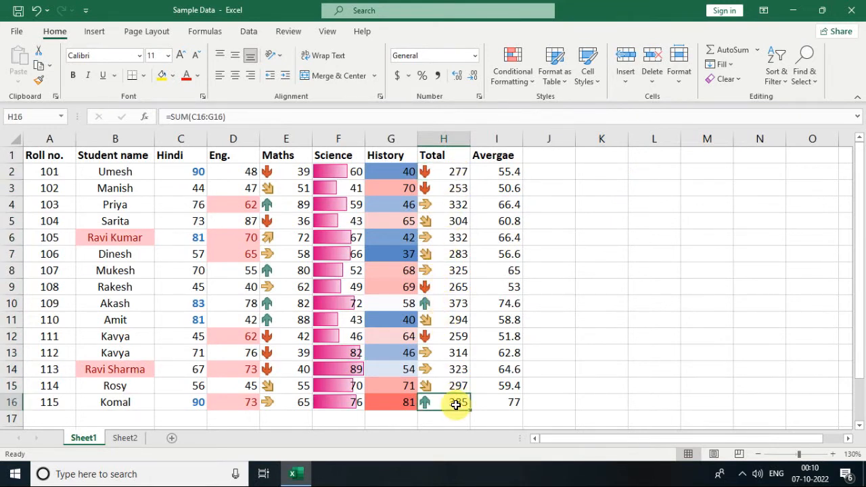
left_click(425, 359)
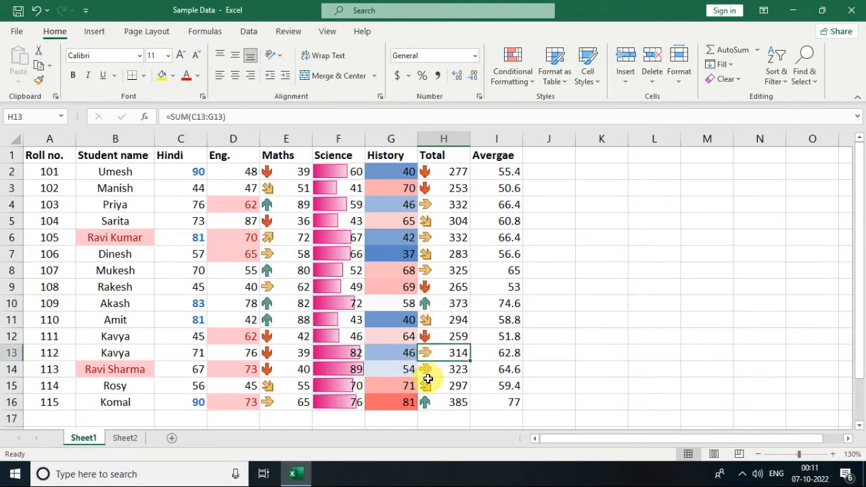
left_click(427, 380)
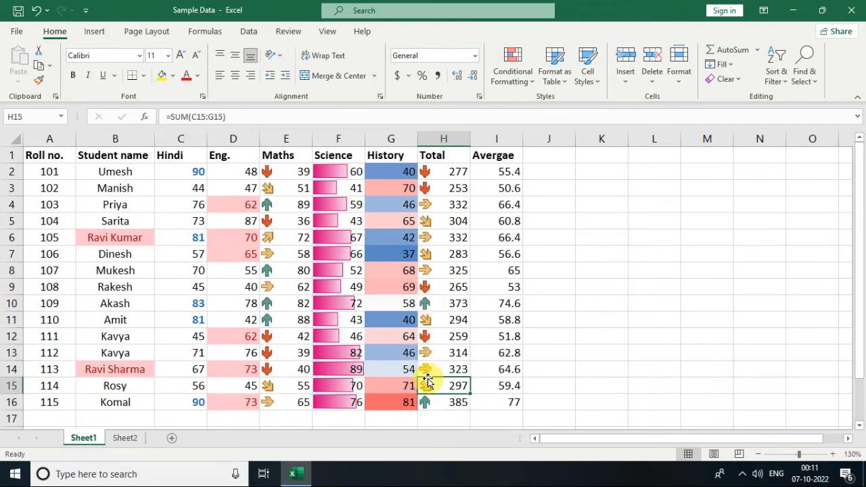
left_click(509, 71)
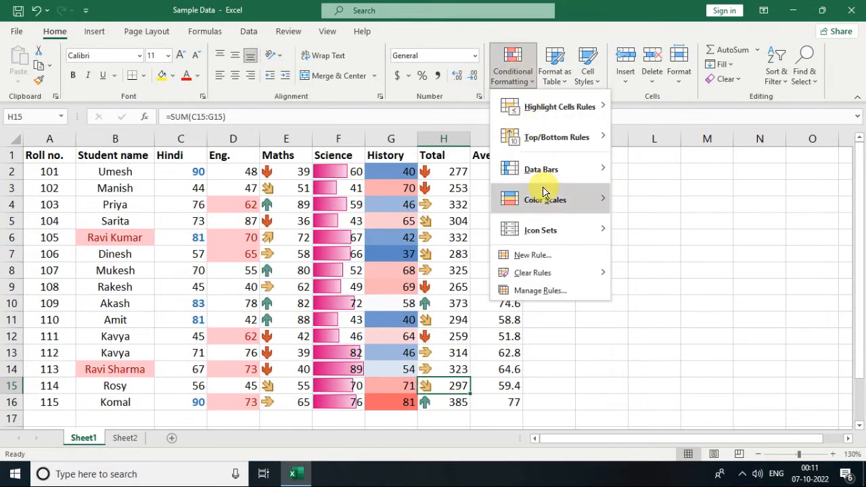
mouse_move(547, 197)
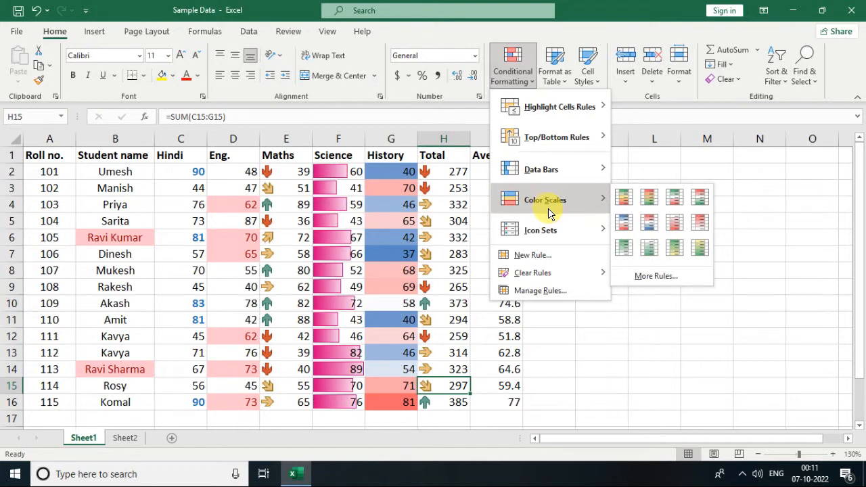
mouse_move(560, 232)
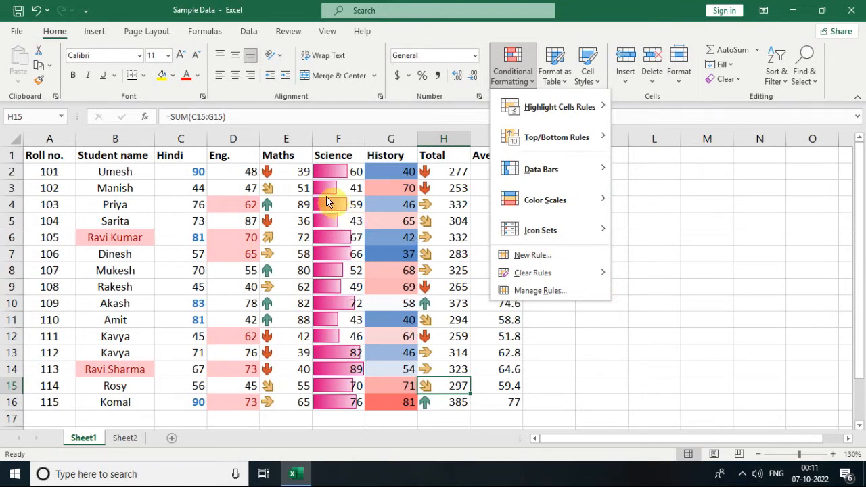
left_click(450, 199)
Create a 3-Color Scale rule for the averages in I2:I16, red for lowest, yellow for the 50th percentile and green for highest.
left_click_drag(494, 172, 504, 398)
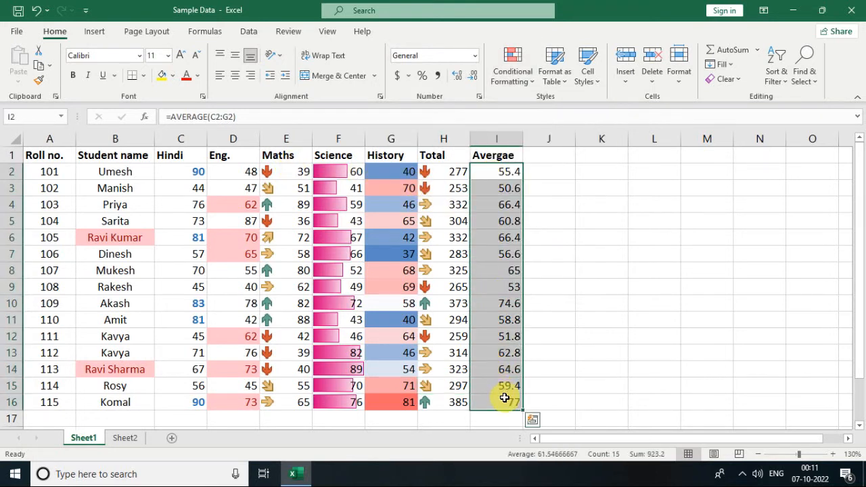
left_click(518, 81)
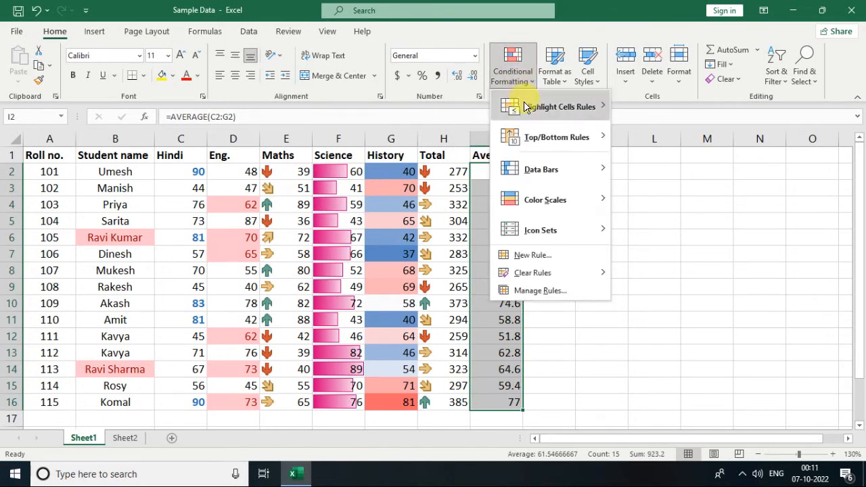
left_click(554, 254)
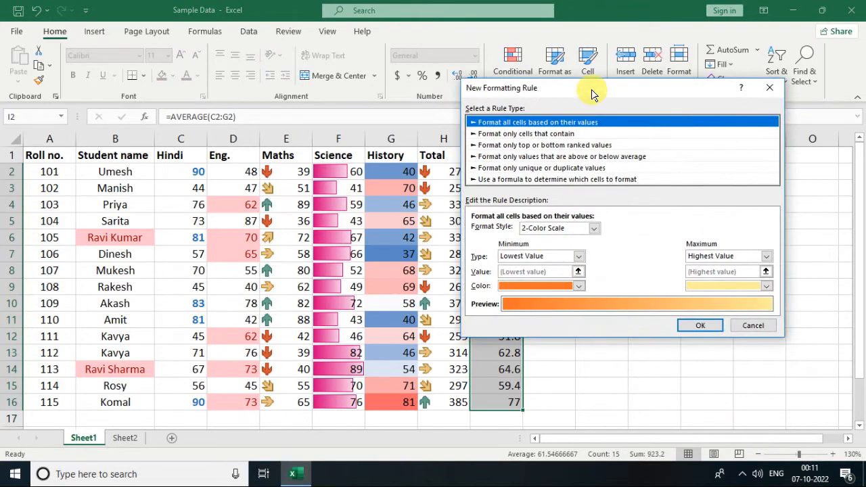
left_click_drag(591, 95, 244, 105)
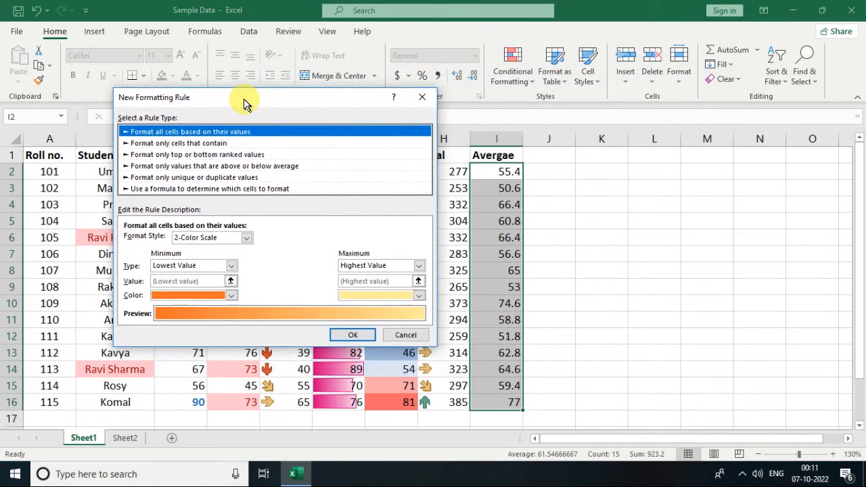
left_click(201, 239)
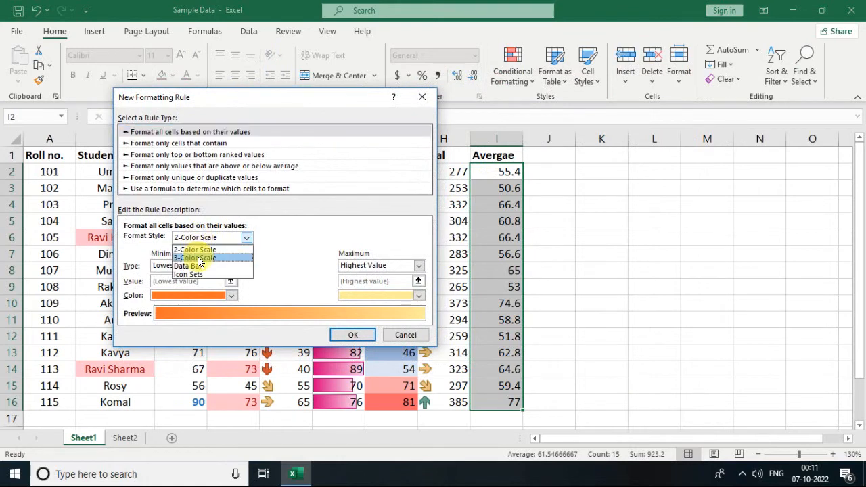
left_click(199, 258)
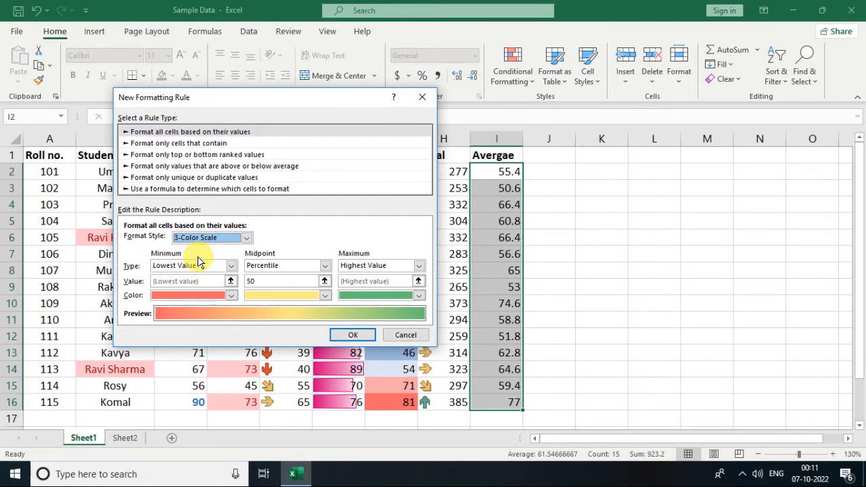
left_click(266, 283)
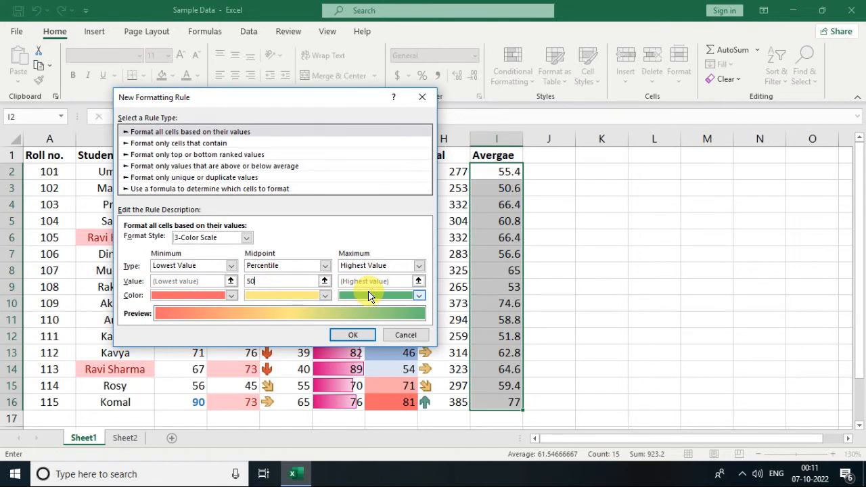
left_click(359, 335)
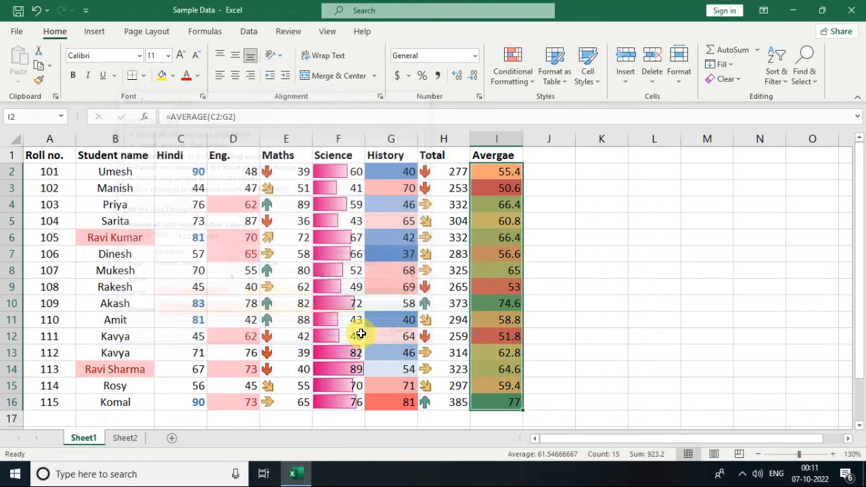
left_click(480, 242)
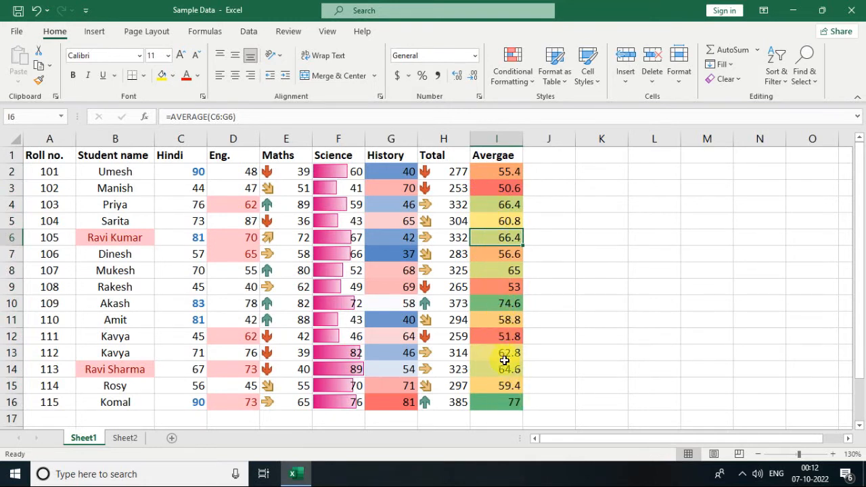
Add another 3-Color Scale rule to the averages in I2:I16, from red lowest through a yellow 50th-percentile midpoint to green highest.
left_click(499, 173)
left_click_drag(501, 208, 507, 401)
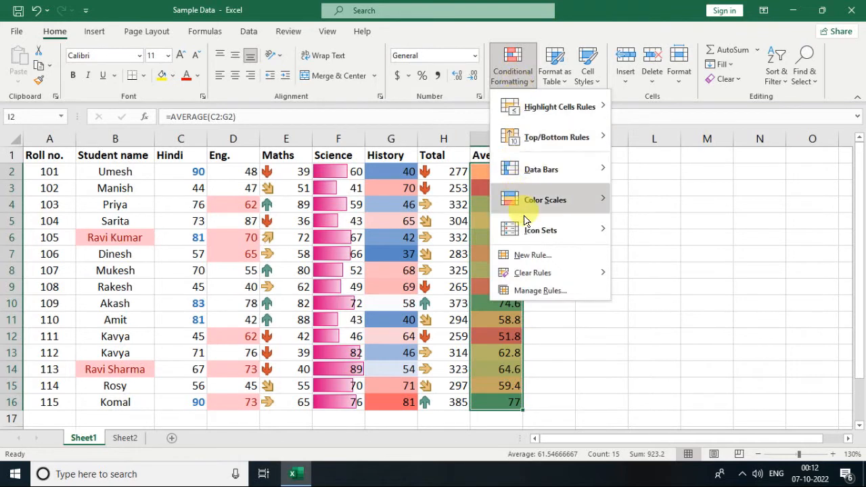
left_click(532, 255)
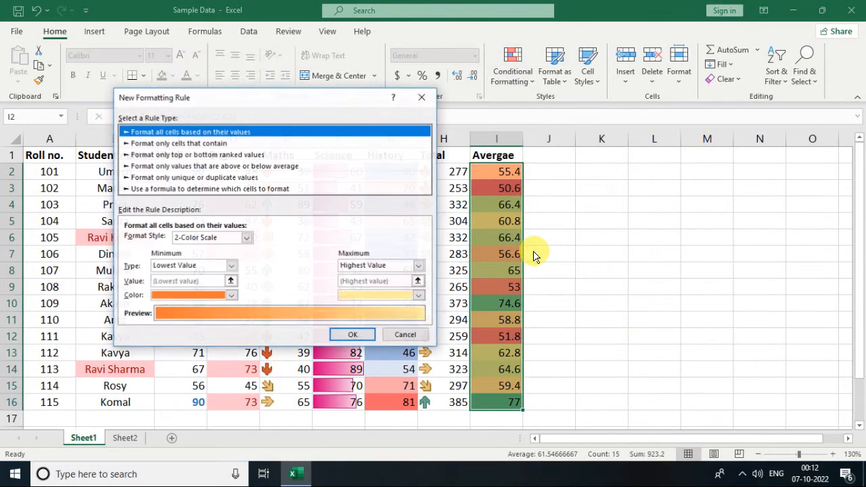
left_click(247, 238)
left_click(230, 261)
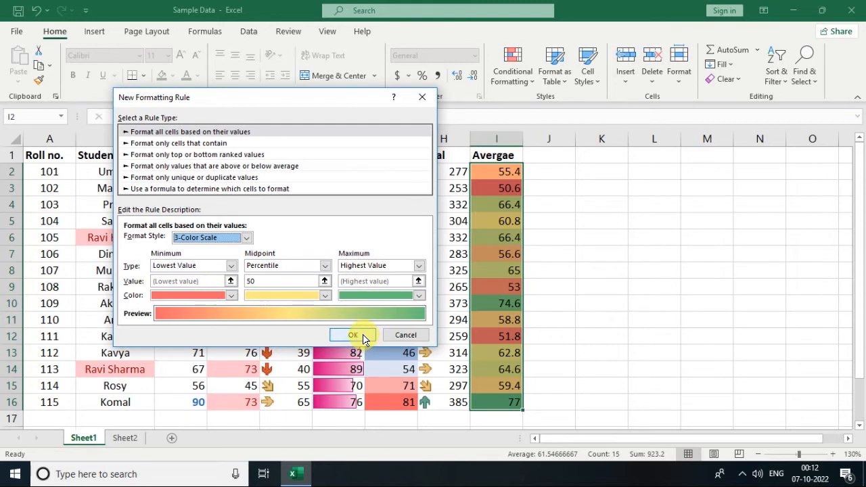
left_click(363, 338)
Check the color scale shading of the averages in I5, I9 and I3.
left_click(528, 224)
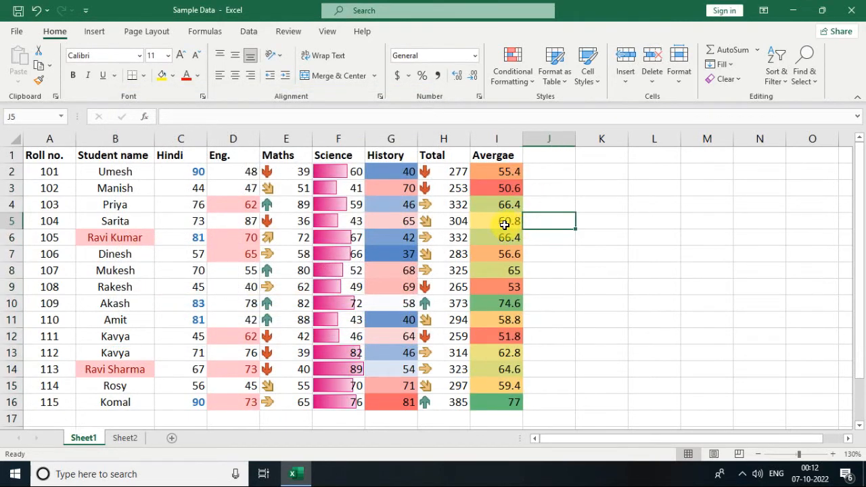
left_click(509, 223)
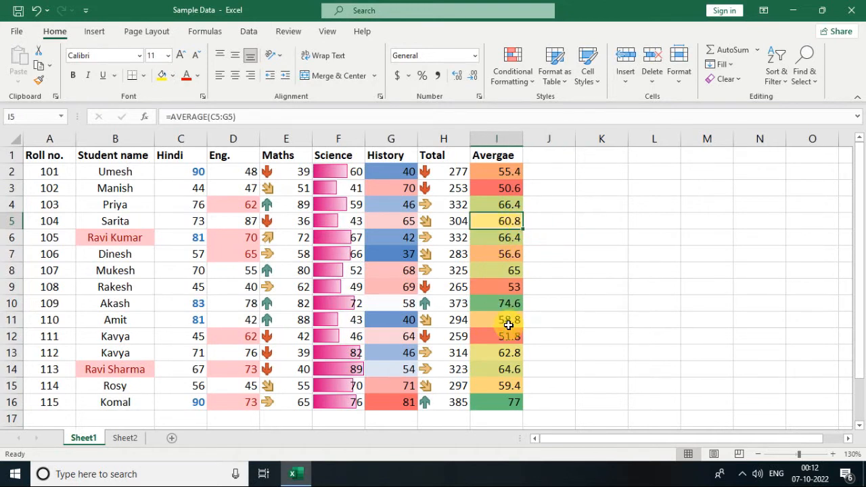
left_click(499, 287)
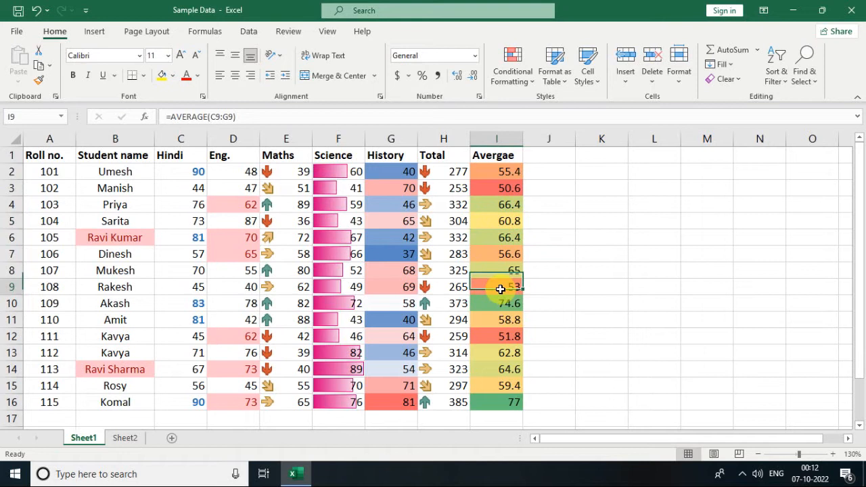
left_click(492, 183)
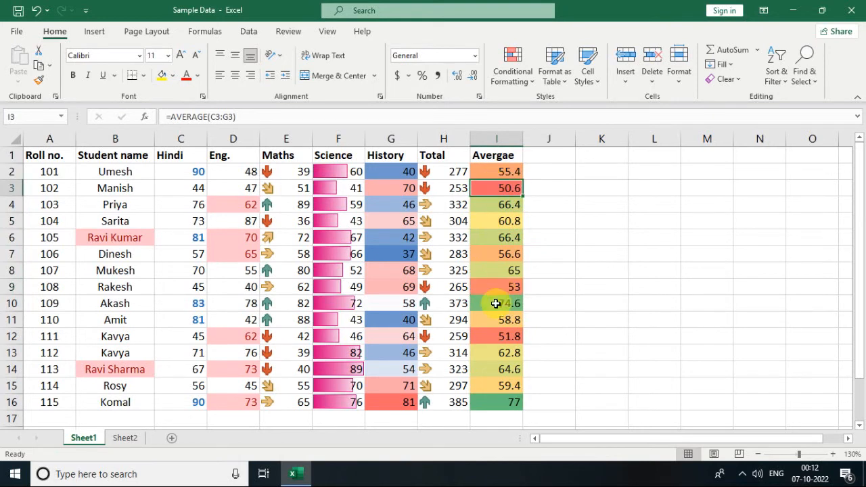
left_click(512, 62)
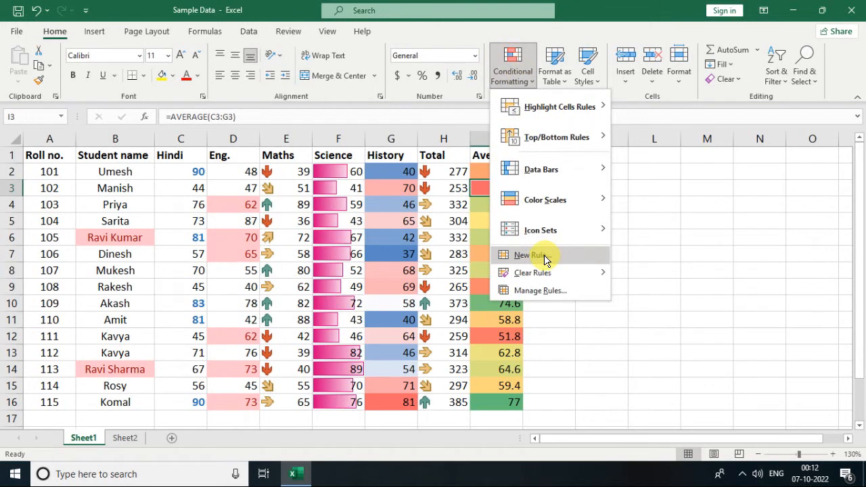
mouse_move(556, 278)
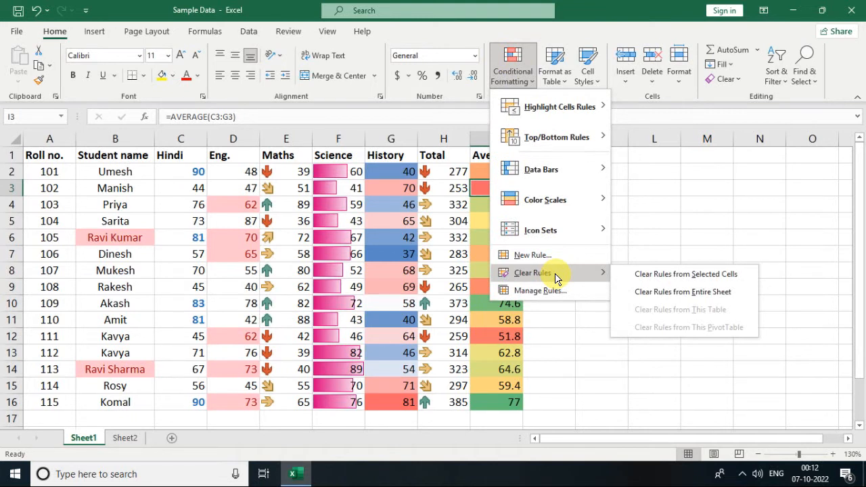
left_click(644, 226)
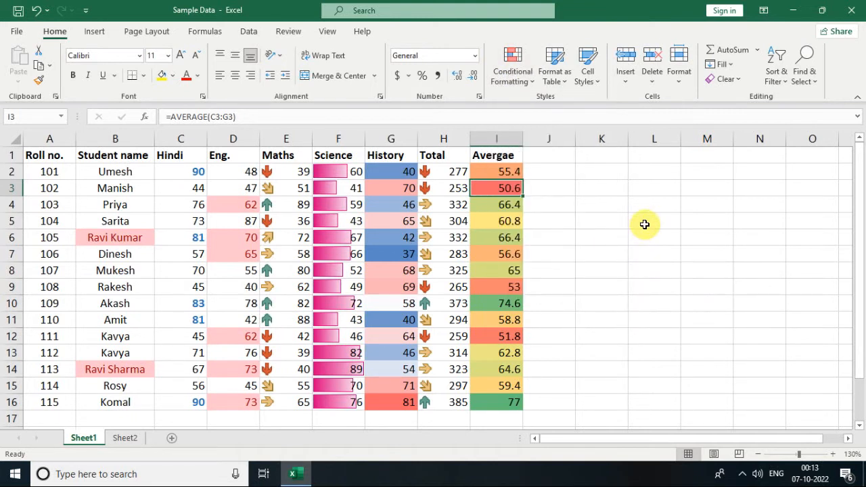
left_click(519, 83)
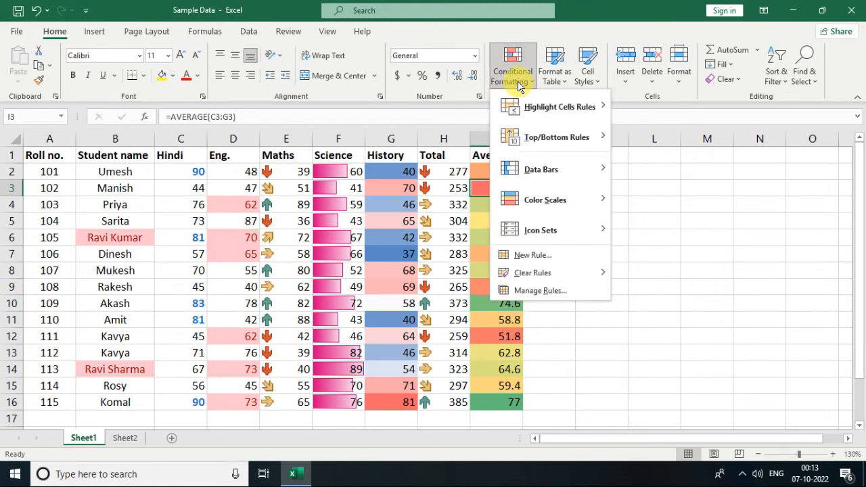
mouse_move(546, 111)
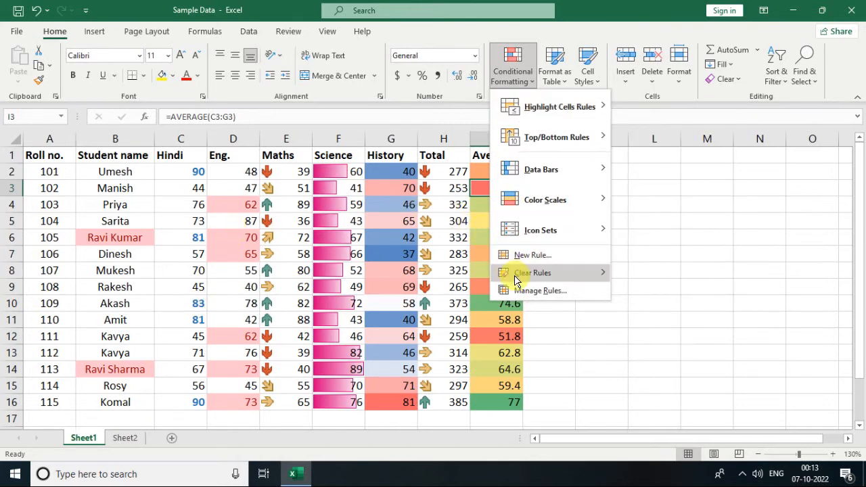
mouse_move(519, 273)
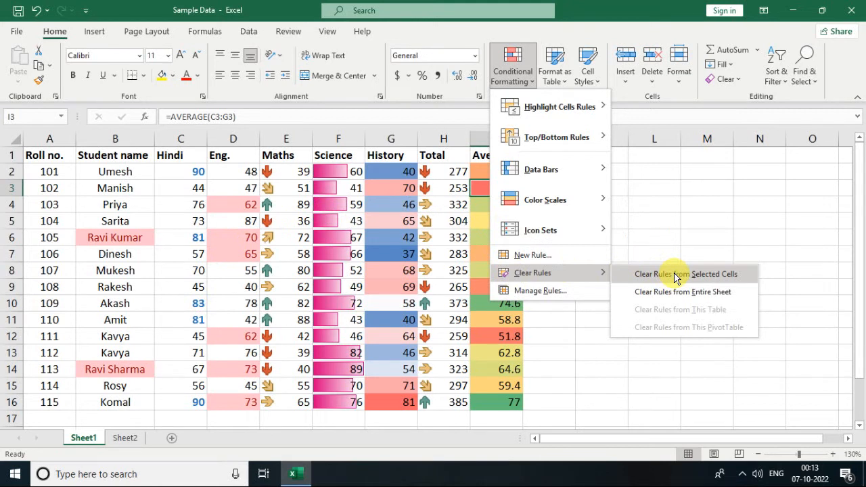
Clear the conditional formatting rules from the student names in B2:B16 only.
left_click(126, 173)
left_click_drag(123, 171, 122, 406)
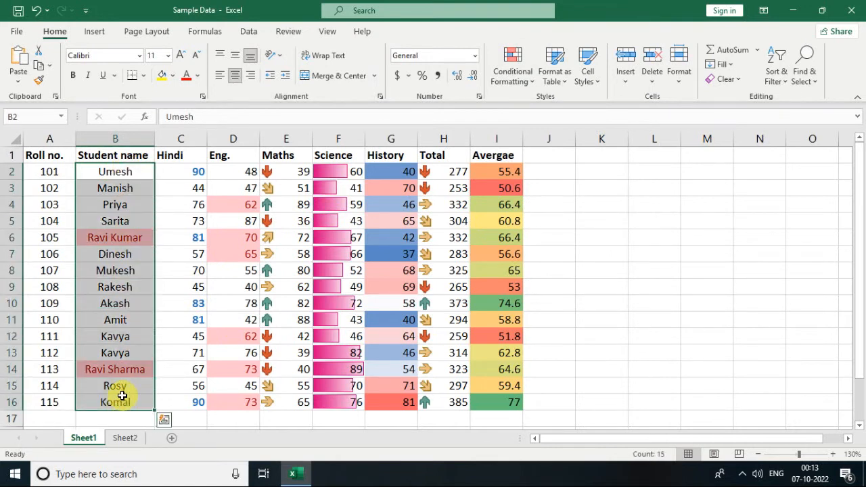
left_click(511, 81)
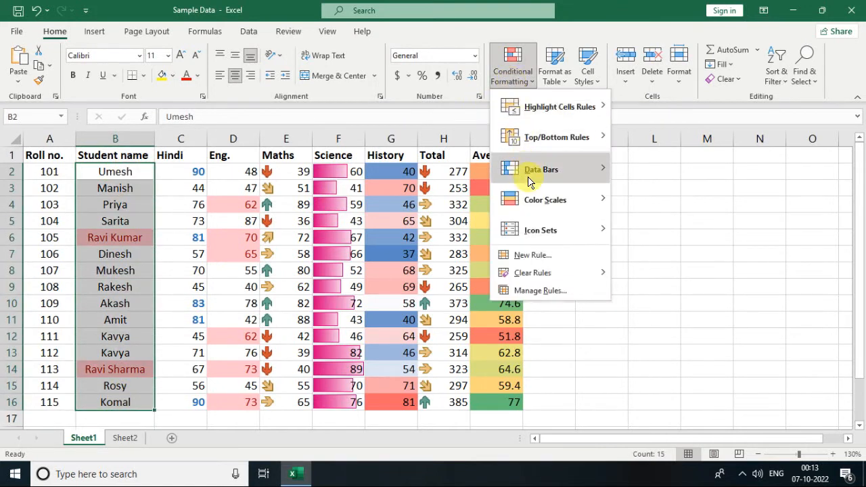
mouse_move(586, 273)
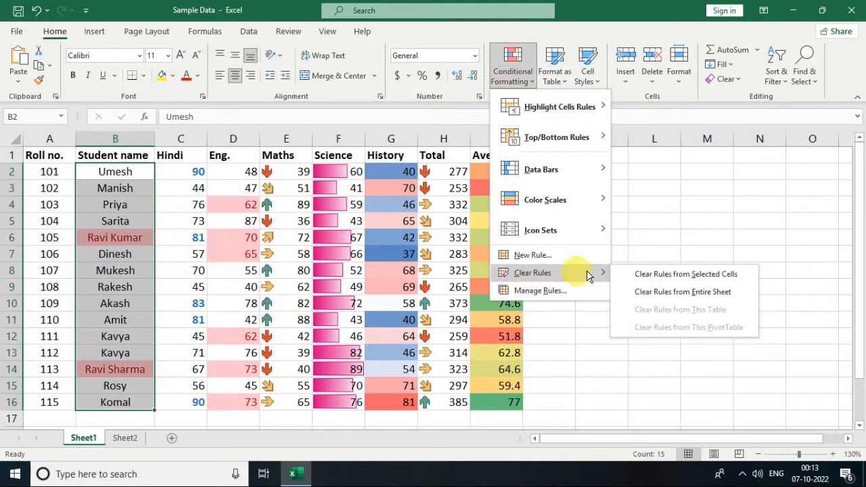
left_click(647, 275)
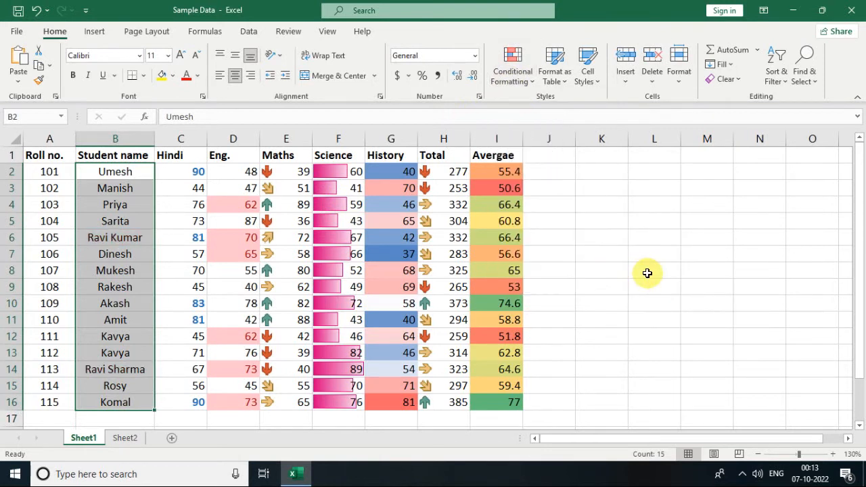
Clear all conditional formatting rules from the entire sheet.
left_click(125, 337)
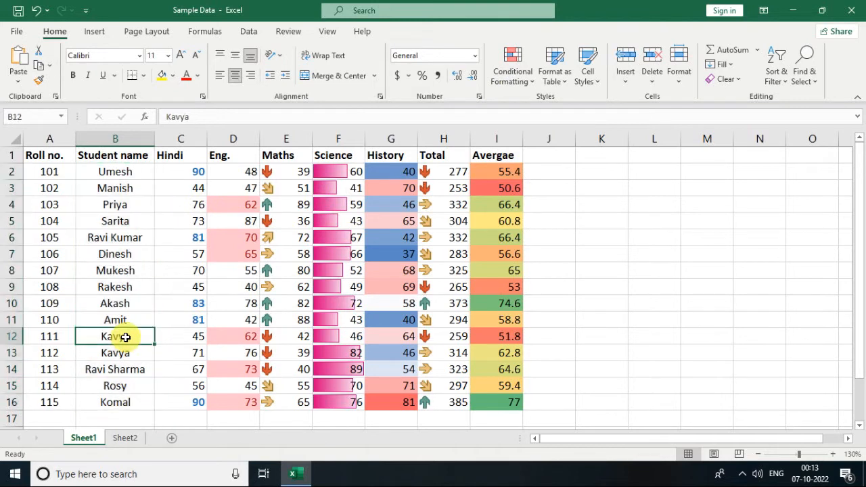
left_click(125, 270)
left_click(517, 75)
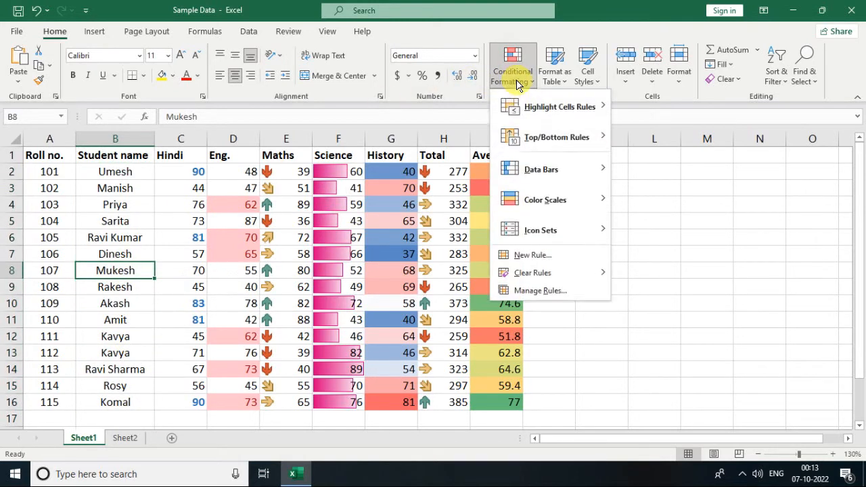
mouse_move(567, 233)
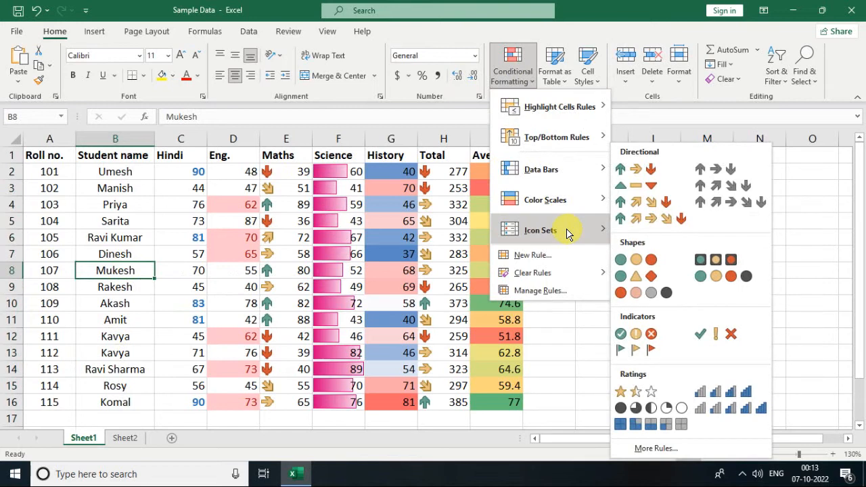
mouse_move(574, 275)
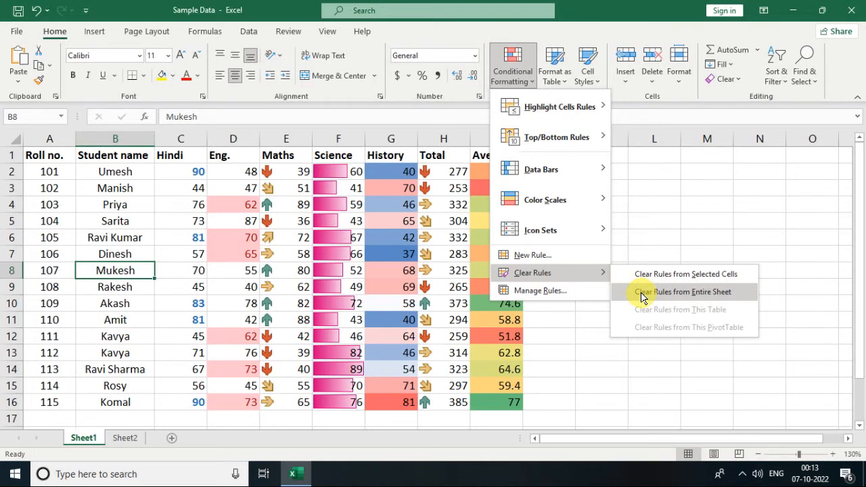
left_click(643, 296)
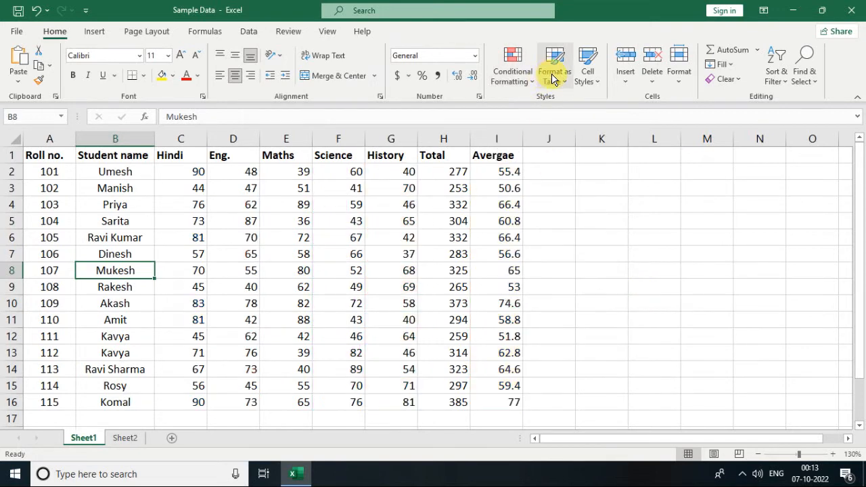
Create a 3-Color Scale rule for B8 through the Rules Manager, with a dark blue midpoint at the 66th percentile.
left_click(523, 81)
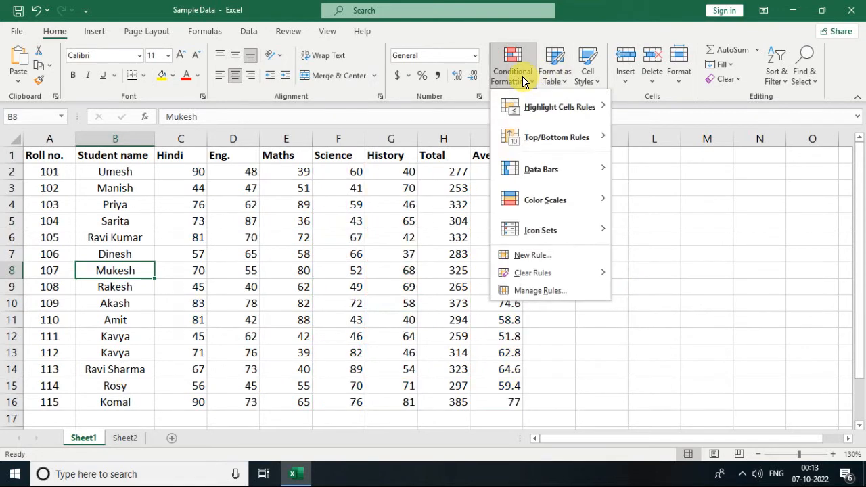
left_click(537, 292)
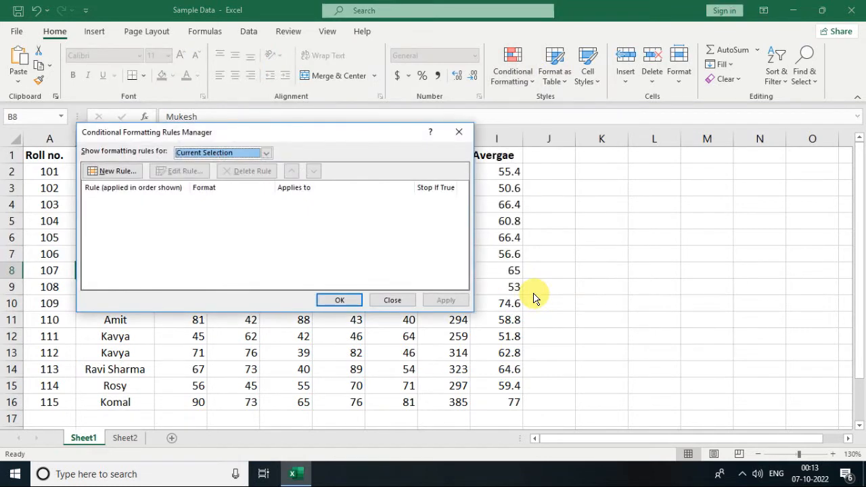
left_click_drag(363, 139, 515, 140)
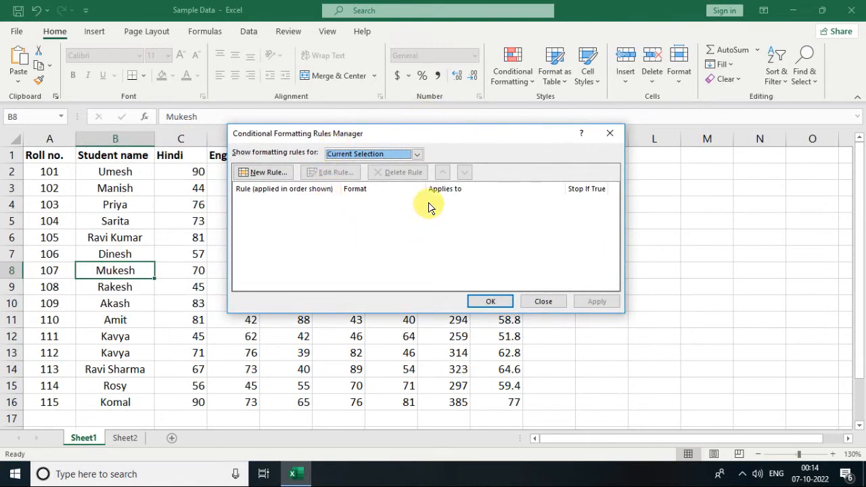
left_click(266, 172)
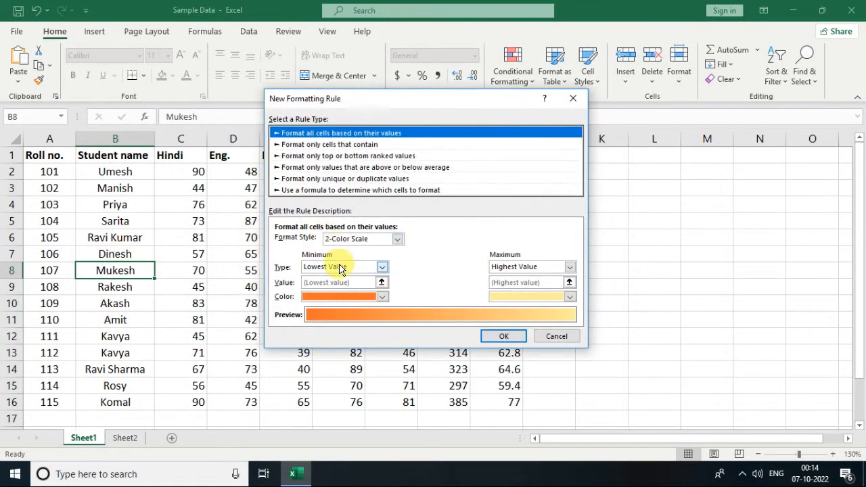
left_click(357, 241)
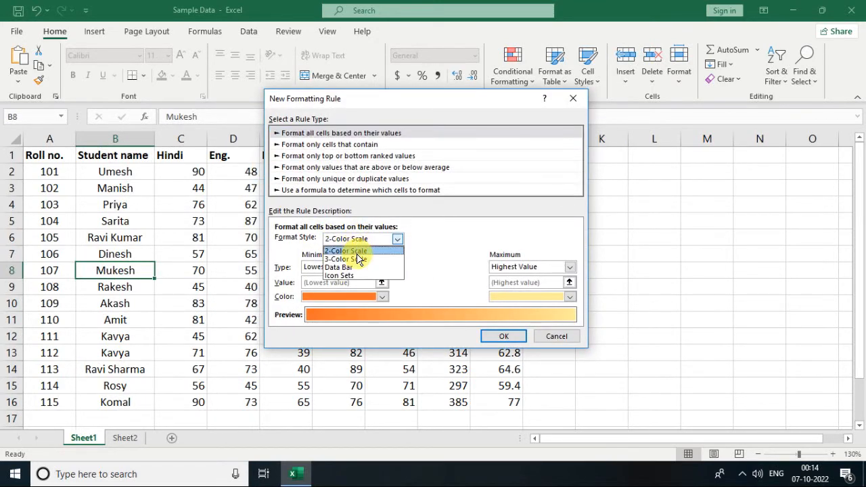
left_click(359, 260)
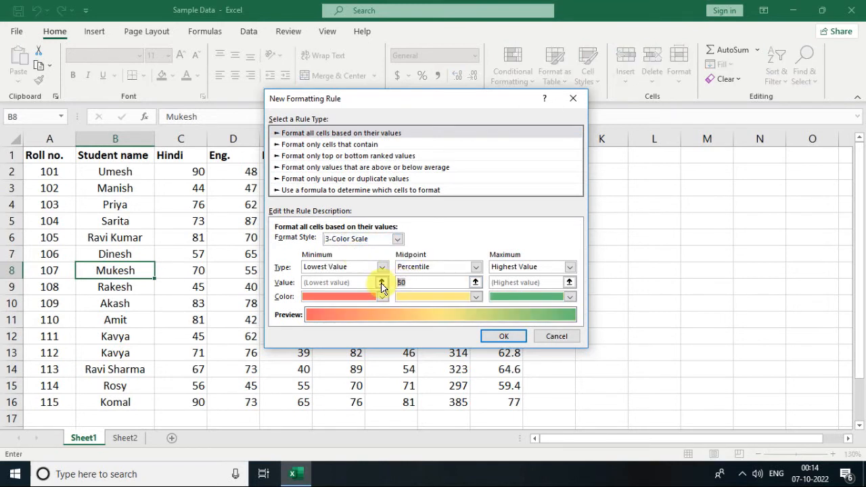
type("66")
left_click(473, 299)
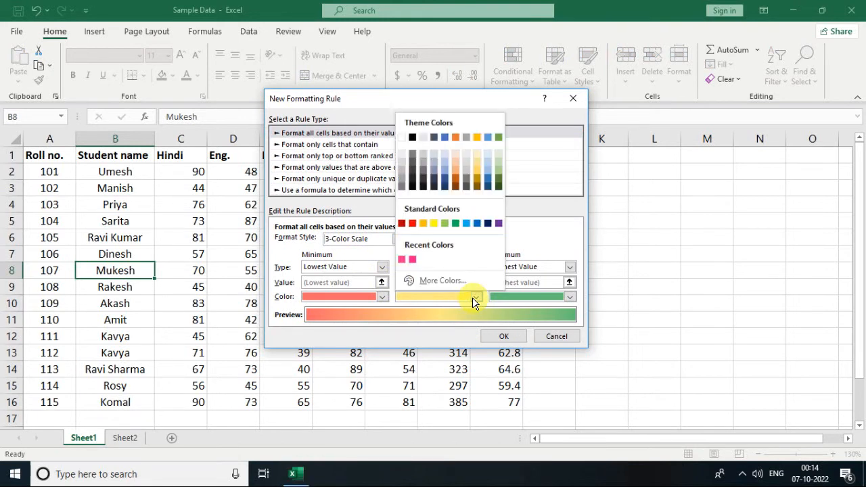
left_click(444, 181)
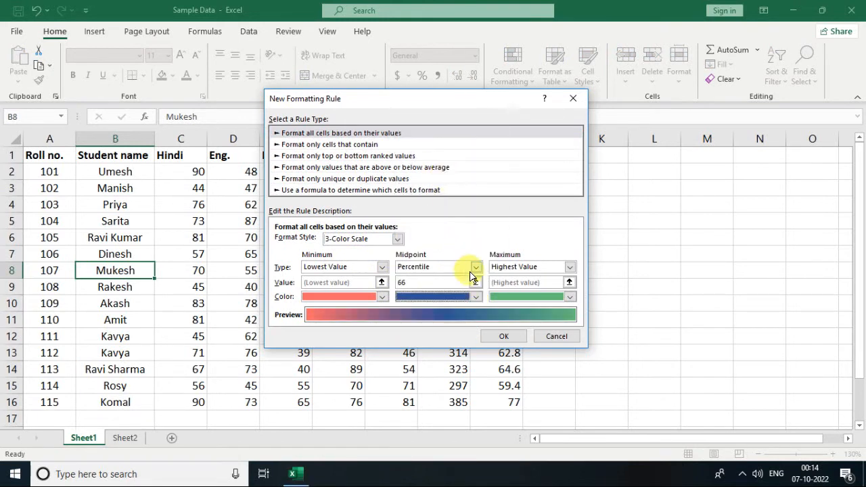
left_click(500, 337)
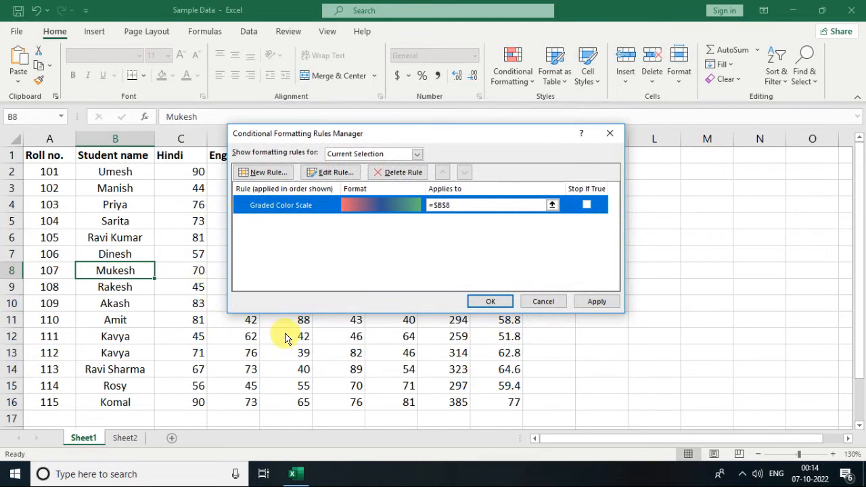
Review the edit options of B8's color scale rule without changes, delete the rule and close the Rules Manager.
left_click(318, 178)
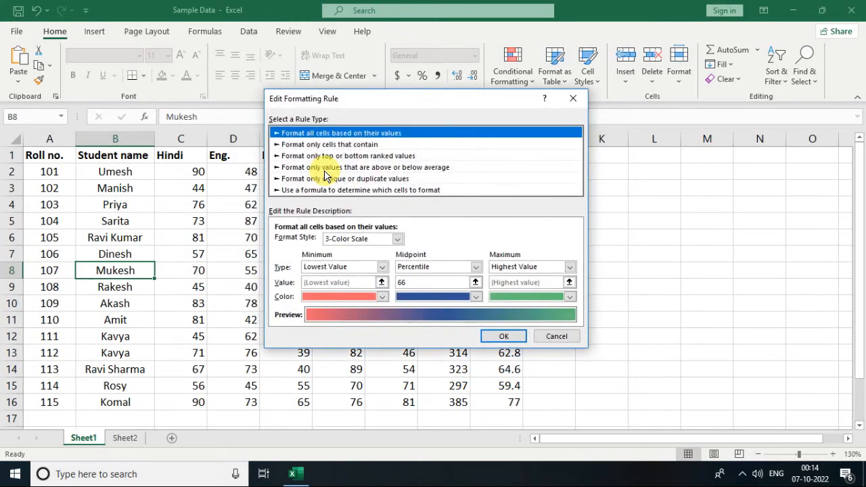
left_click(550, 339)
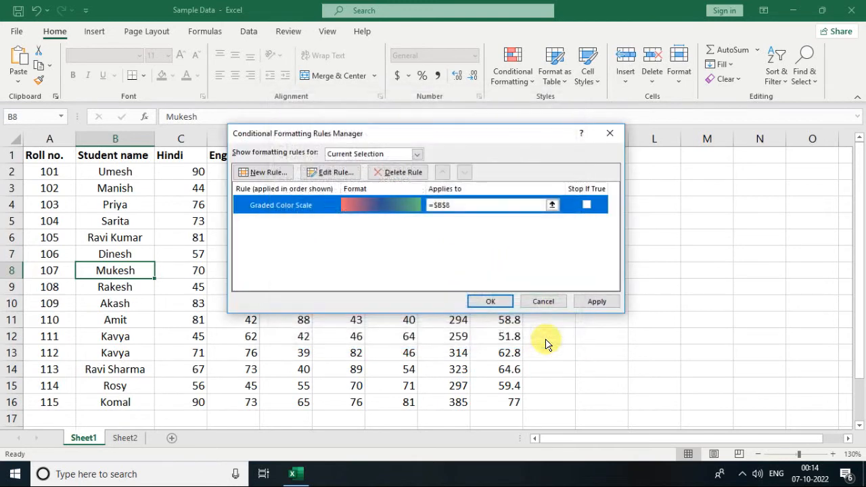
left_click(399, 172)
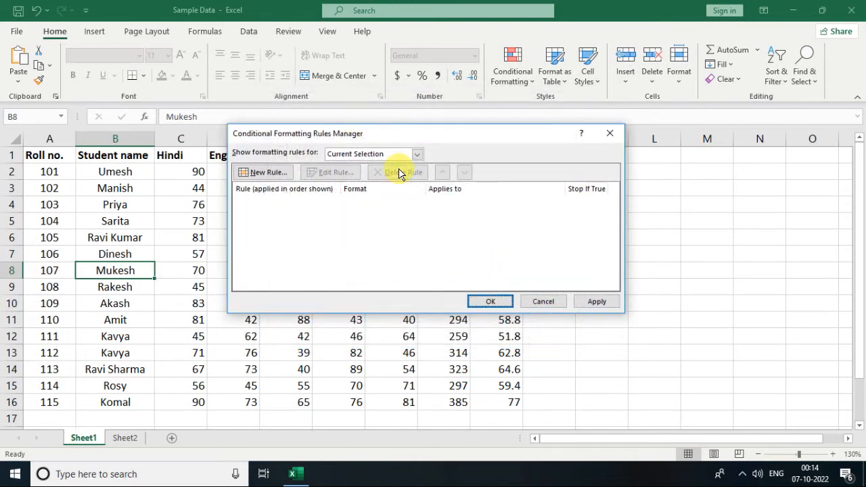
left_click(536, 301)
left_click(513, 67)
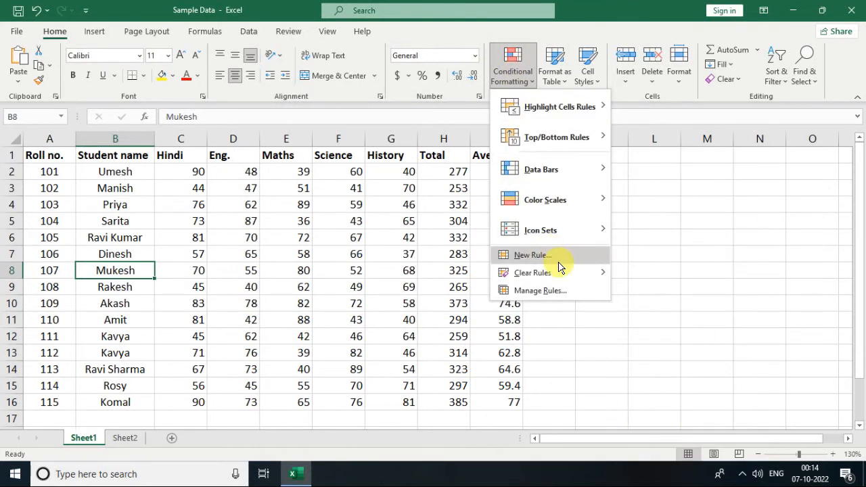
mouse_move(558, 205)
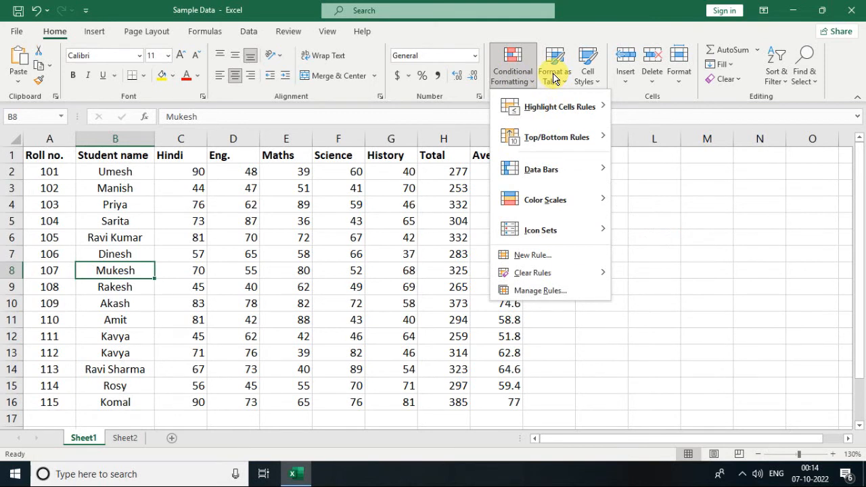
mouse_move(575, 277)
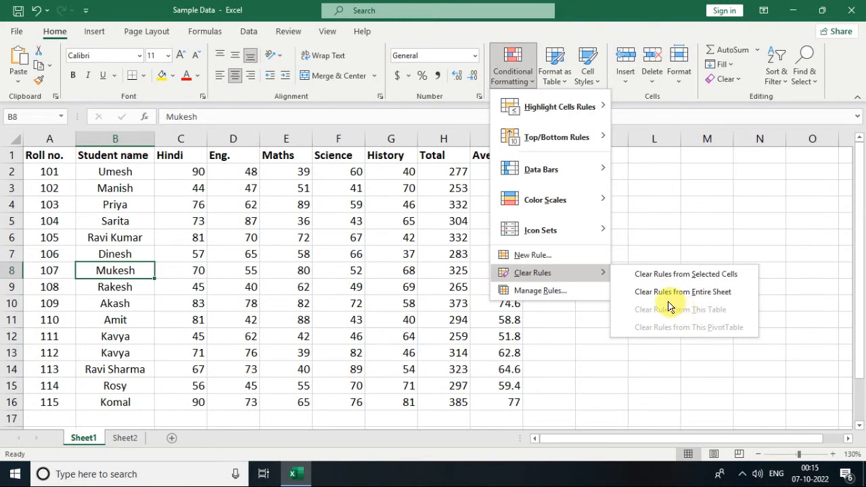
left_click(661, 221)
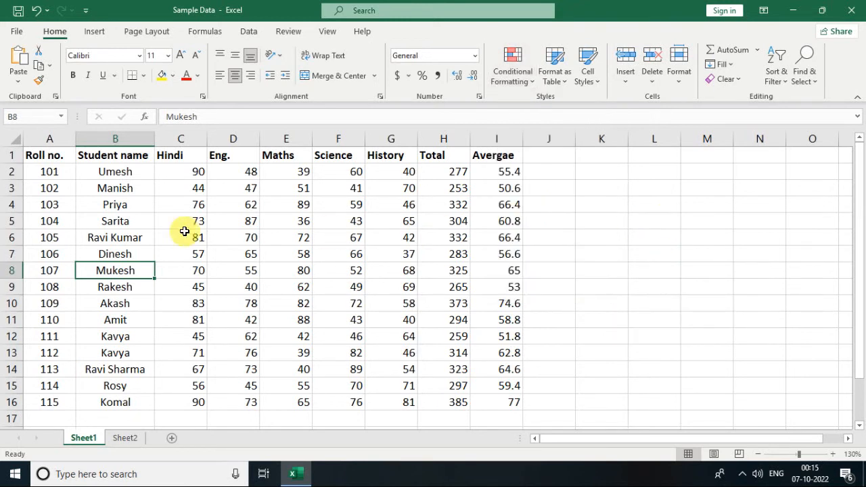
Format the student data in A1:I16 as a table with headers, using the light orange style with a solid header row.
left_click_drag(38, 155, 521, 382)
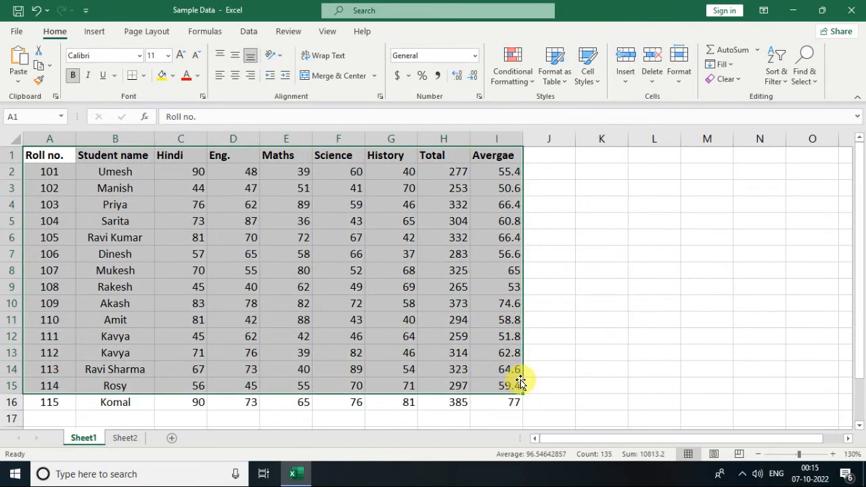
key("shift+Down")
left_click(562, 70)
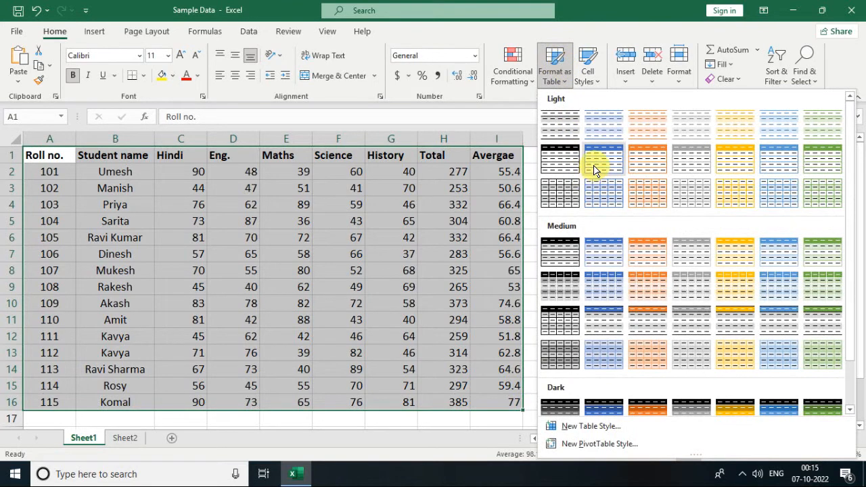
left_click(642, 169)
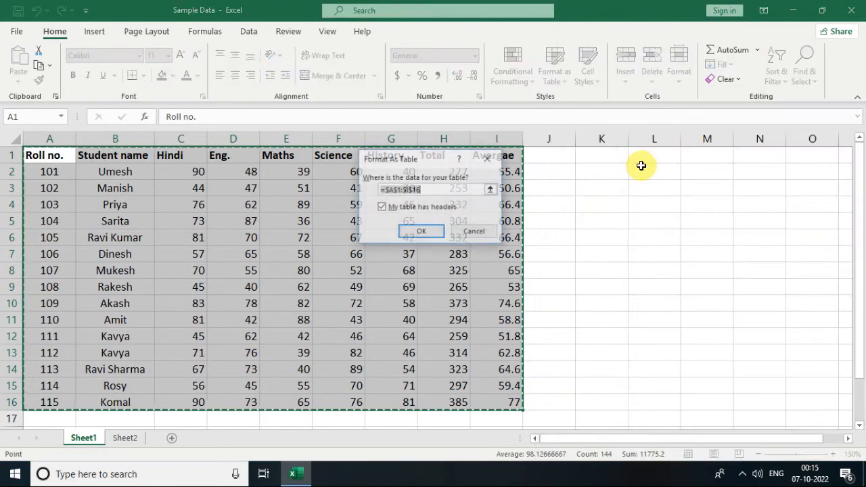
left_click(423, 232)
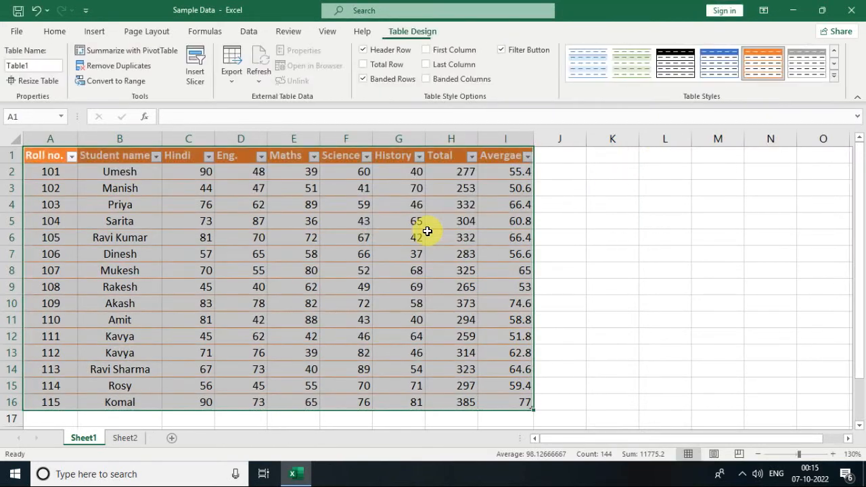
left_click(370, 239)
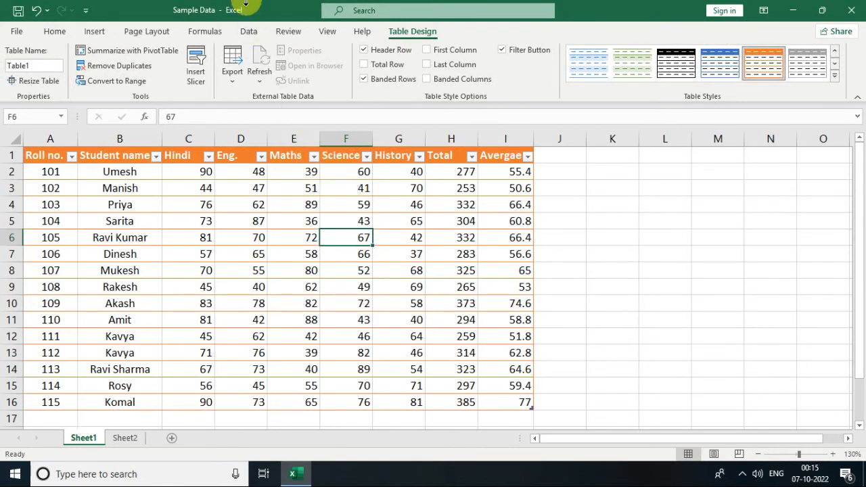
left_click(251, 31)
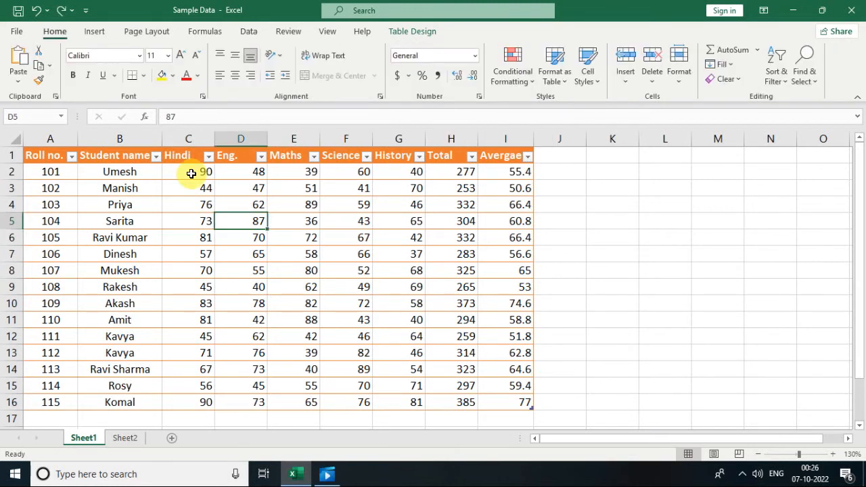
Highlight the Hindi marks in C2:C16 that are greater than 75 with Light Red Fill with Dark Red Text.
left_click_drag(192, 174, 208, 340)
key("shift+Down")
key("shift+Down")
key("shift+Down")
key("shift+Down")
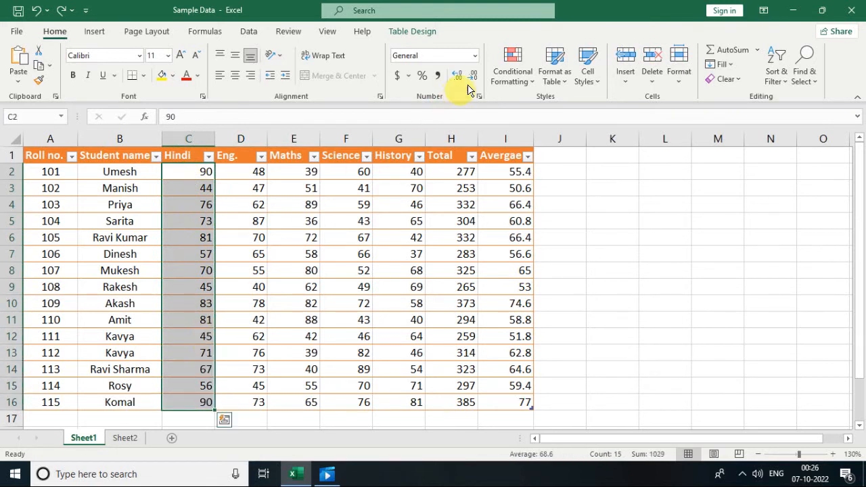
left_click(514, 73)
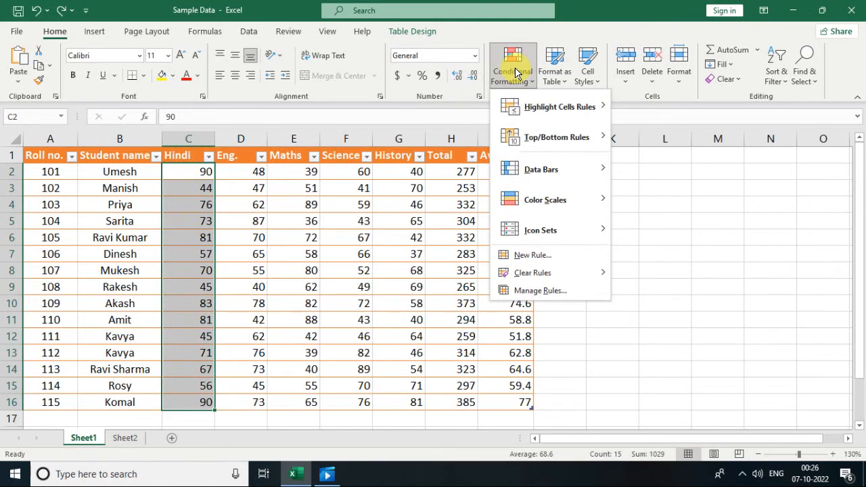
mouse_move(546, 108)
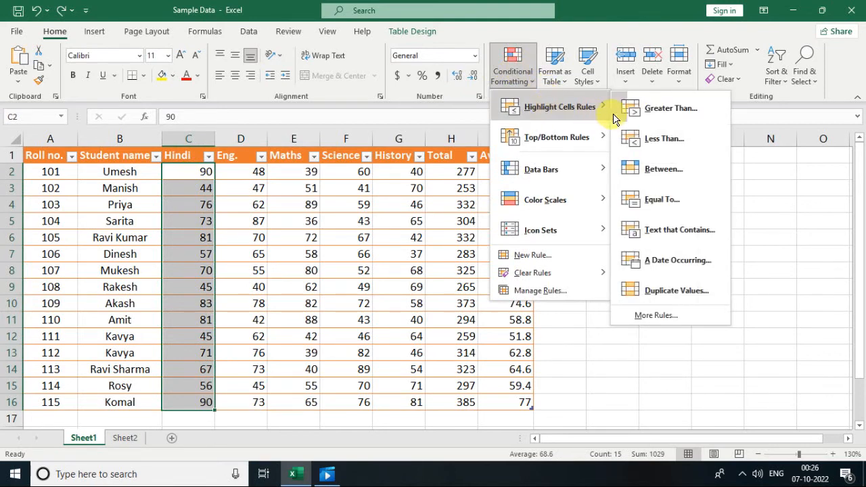
left_click(634, 116)
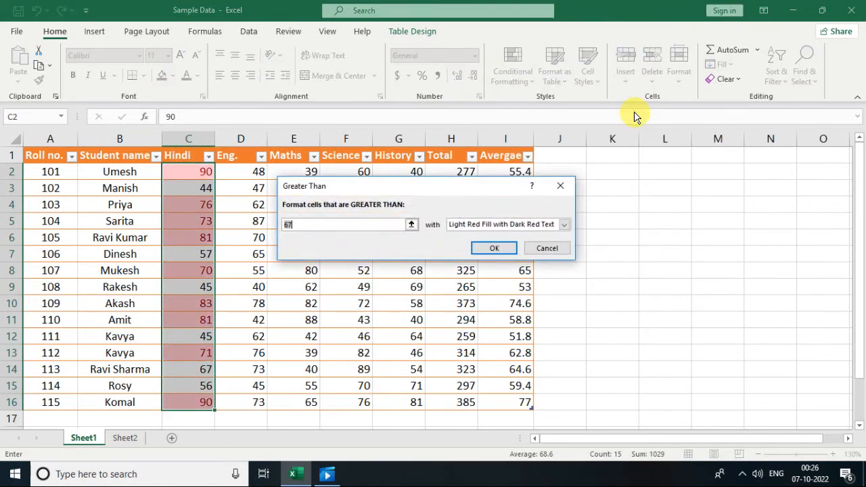
key("BackSpace")
type("75")
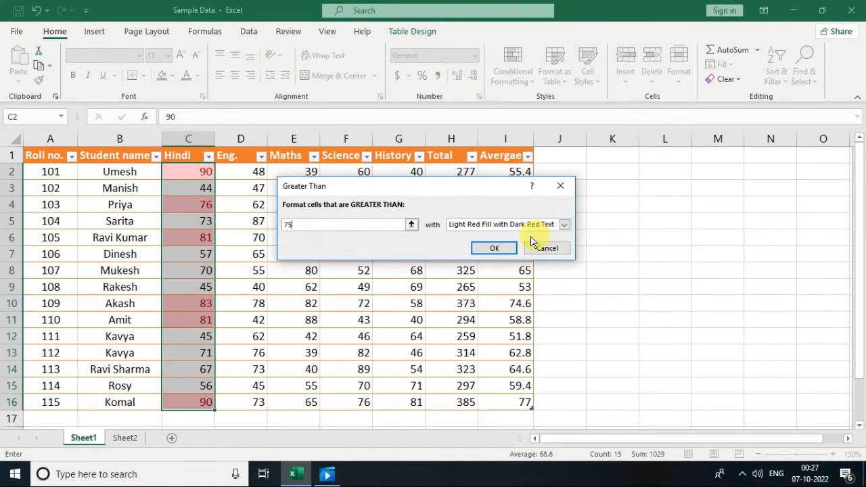
left_click(501, 246)
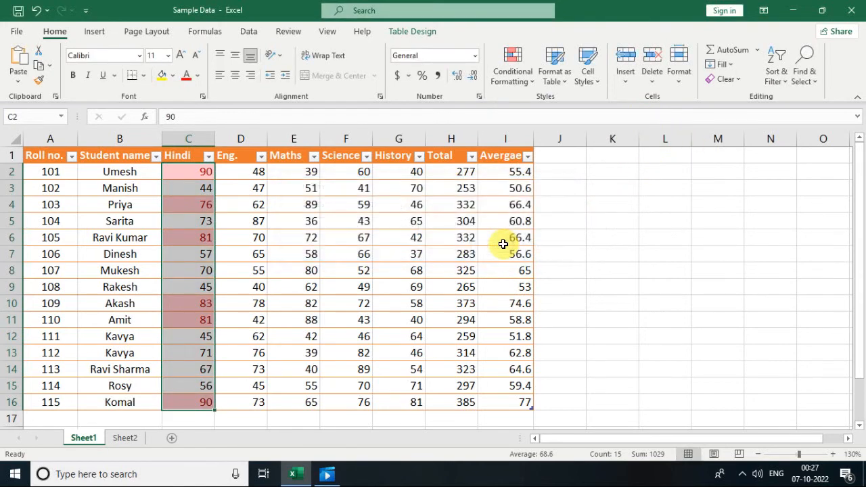
left_click(245, 270)
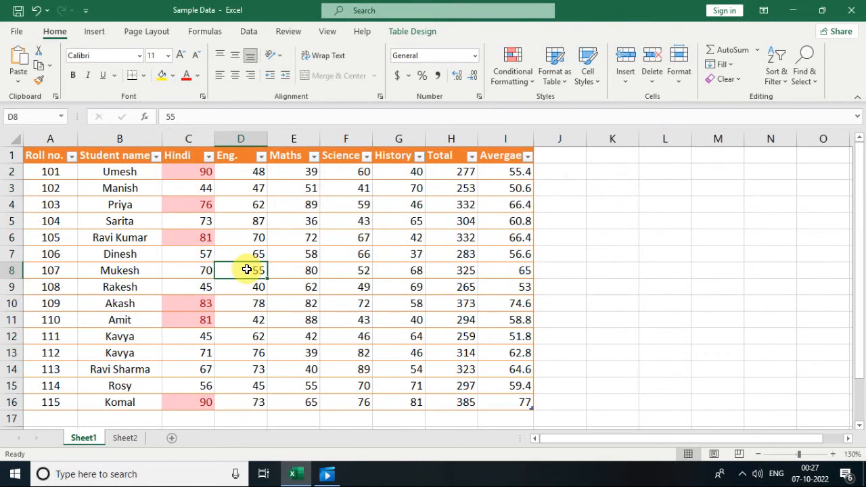
Highlight the top 3 Maths marks in E2:E16 with Light Red Fill with Dark Red Text.
left_click(293, 171)
left_click_drag(293, 171, 310, 394)
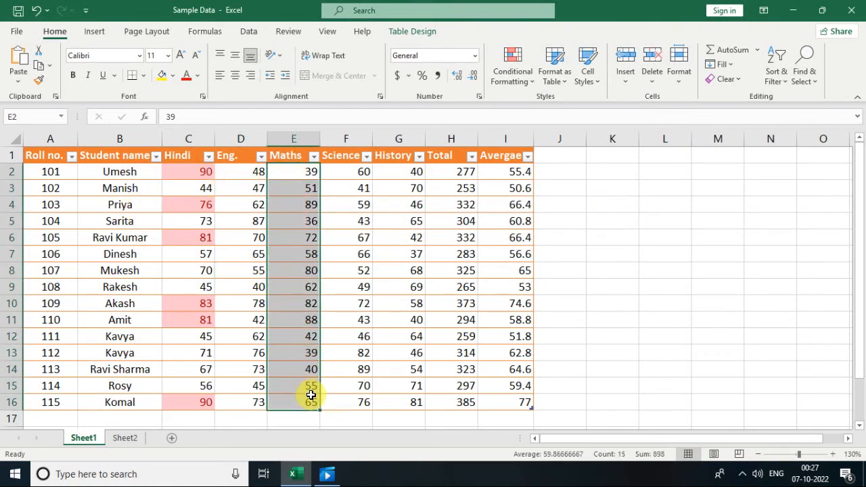
left_click(518, 76)
mouse_move(531, 139)
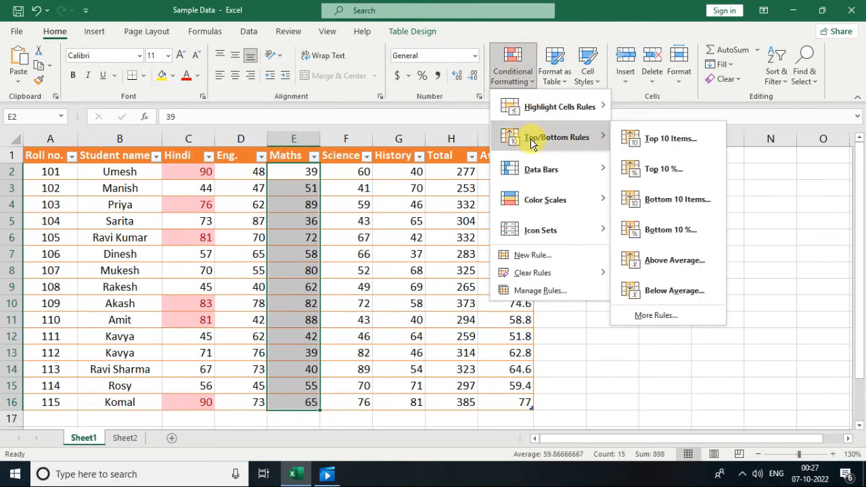
left_click(644, 136)
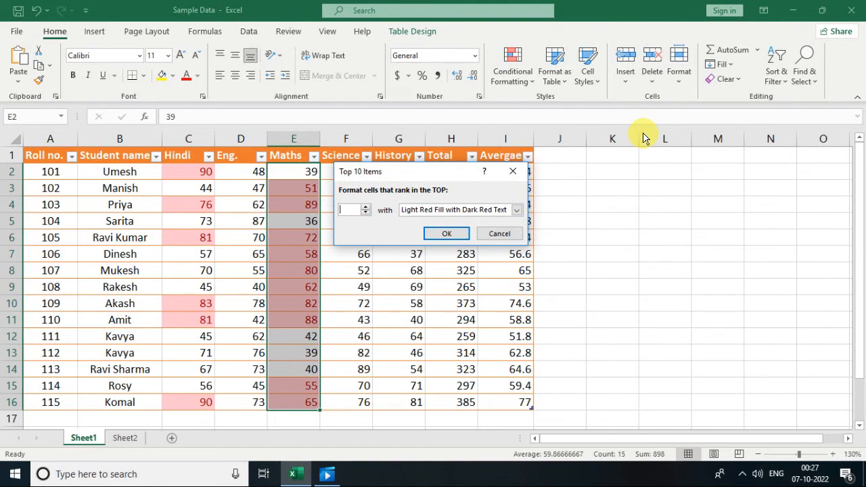
type("3")
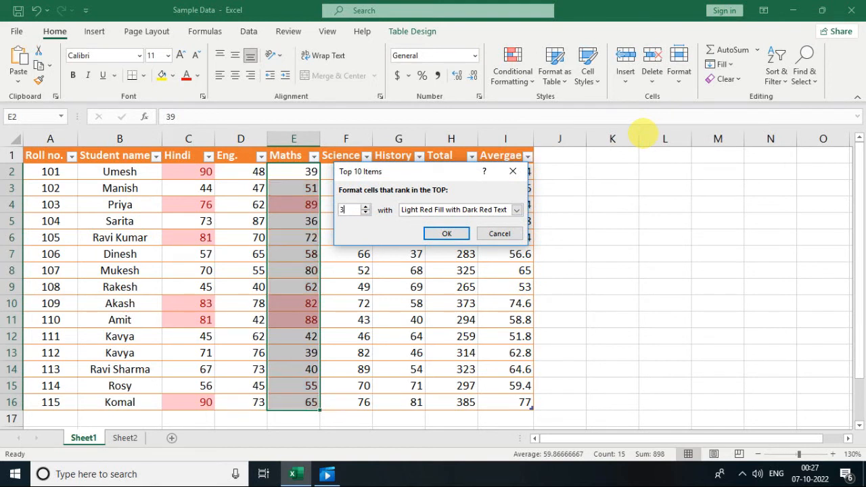
left_click(441, 233)
left_click(441, 236)
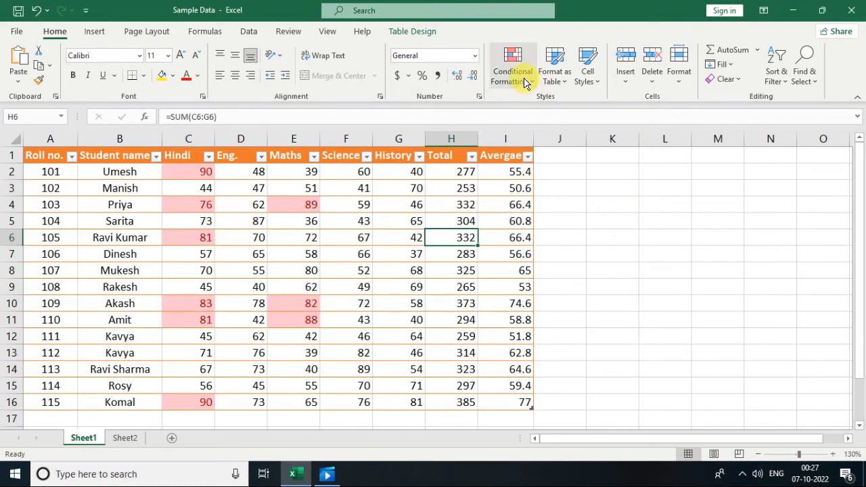
Clear the conditional formatting rules from the student table only.
left_click(526, 82)
mouse_move(544, 277)
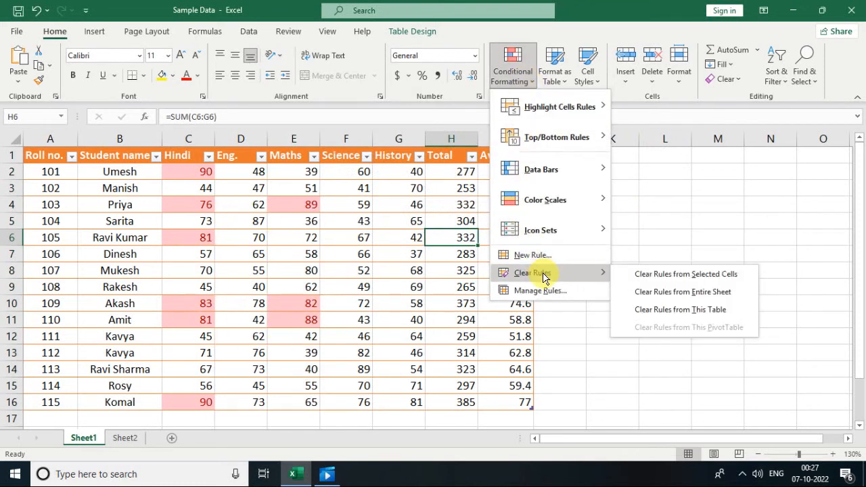
left_click(729, 313)
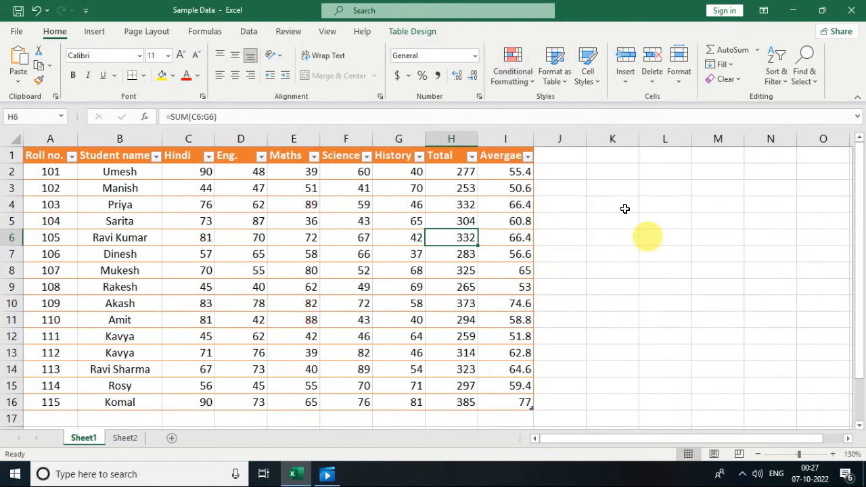
left_click(520, 88)
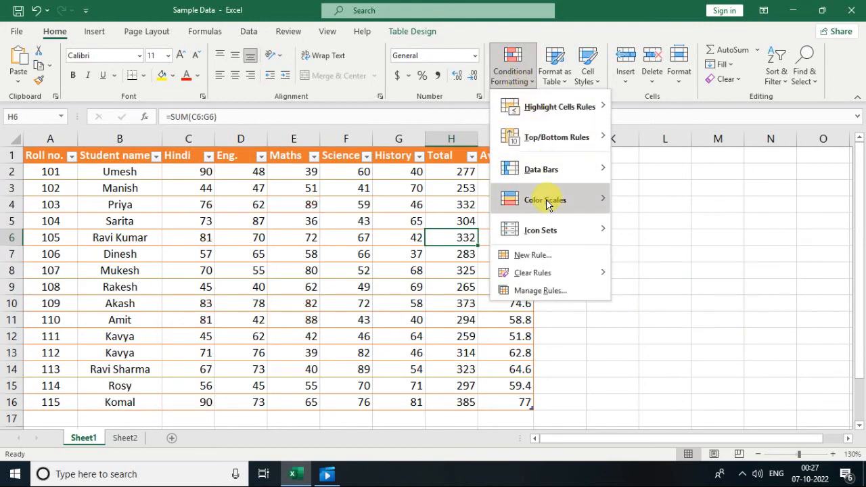
mouse_move(572, 273)
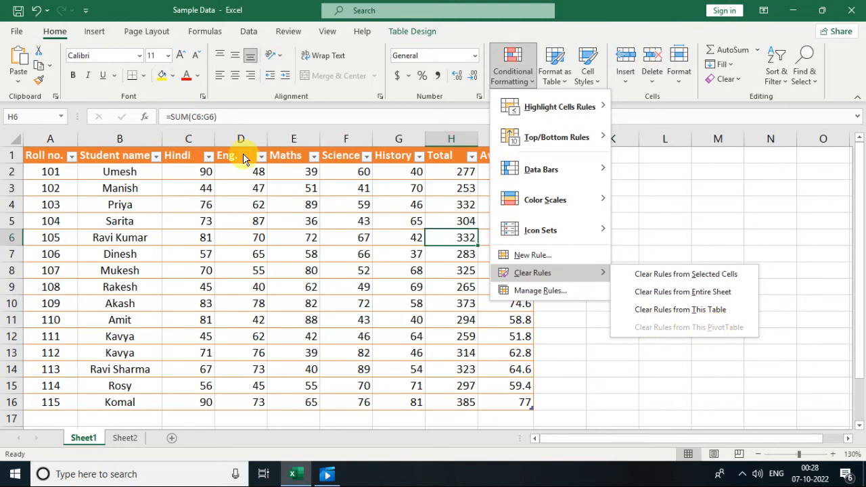
left_click(101, 34)
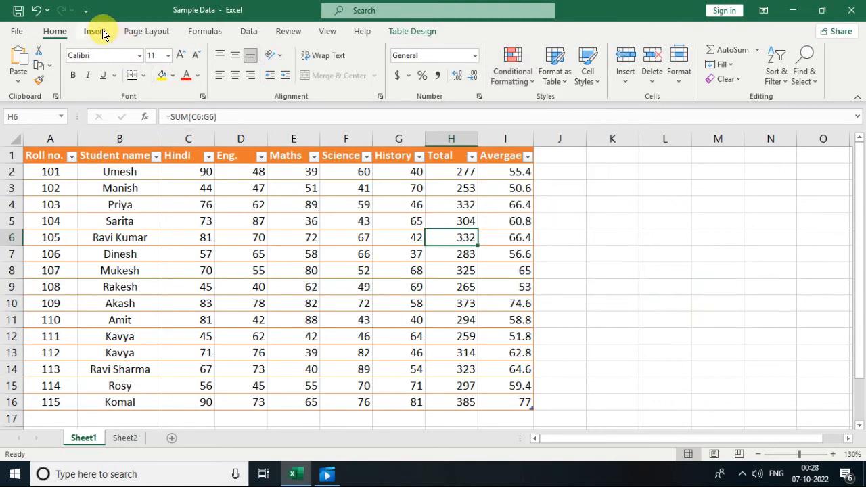
left_click(94, 31)
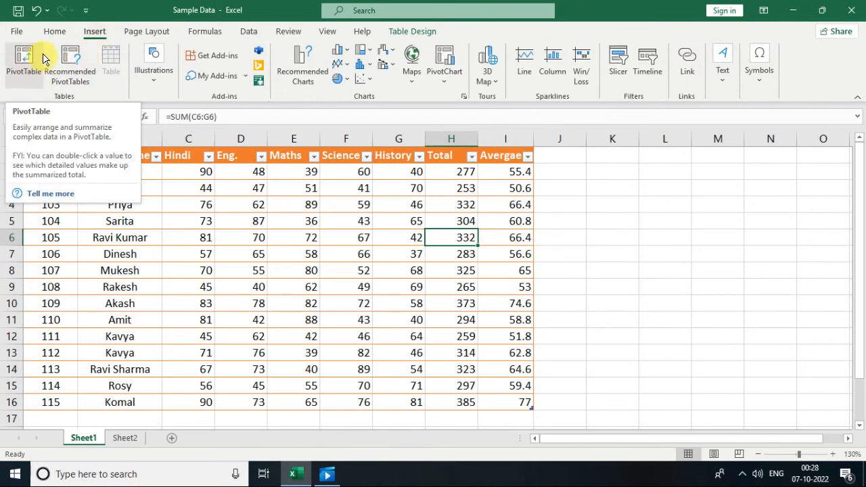
left_click(55, 32)
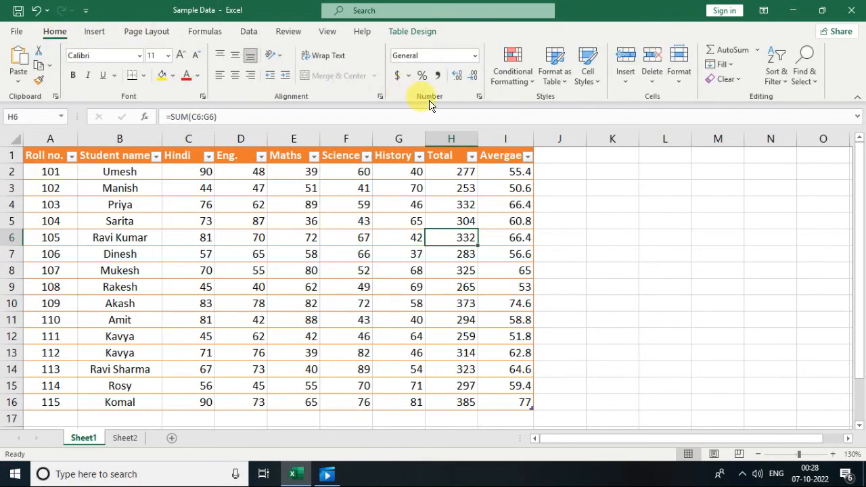
left_click(552, 81)
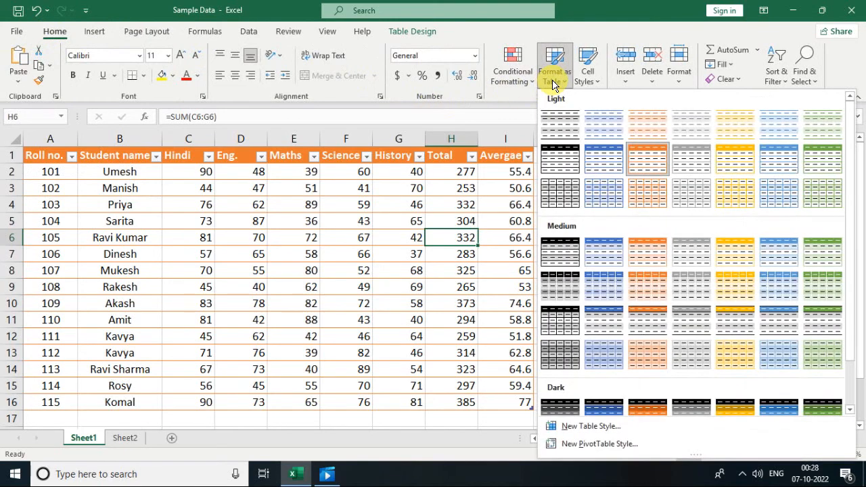
left_click(517, 84)
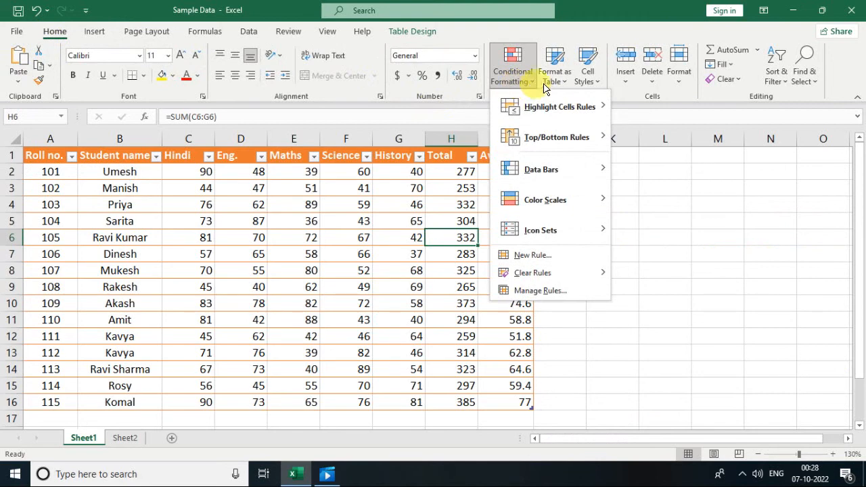
left_click(587, 81)
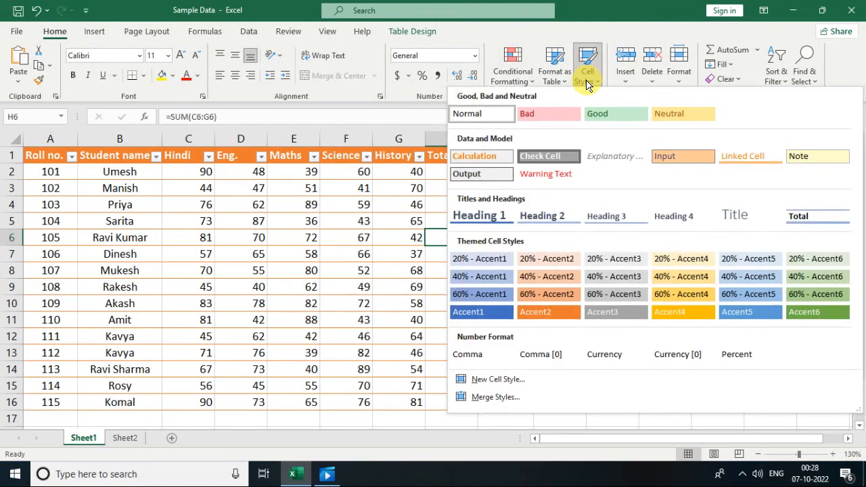
Apply the Check Cell style to the range D2:H2 on Sheet2.
left_click(125, 439)
left_click(125, 438)
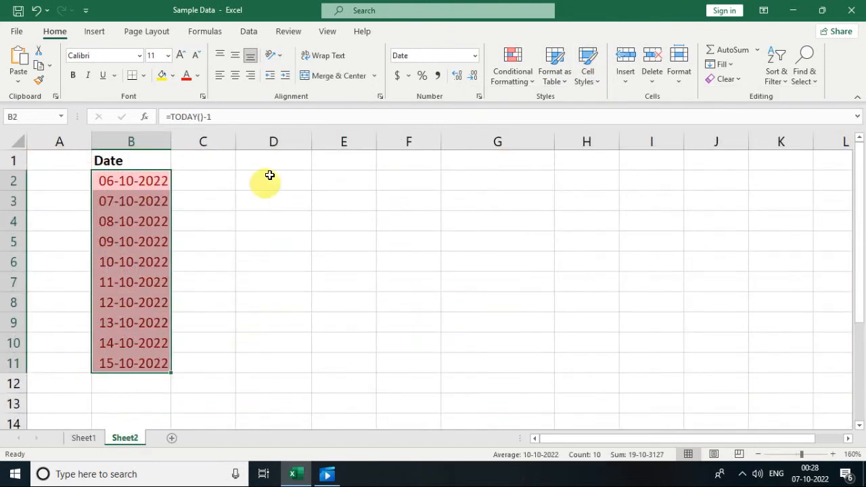
left_click_drag(271, 175, 566, 178)
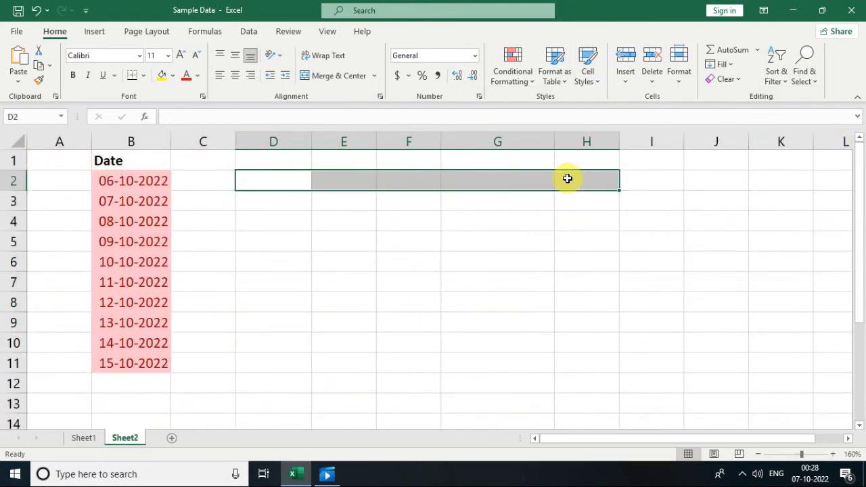
left_click(554, 82)
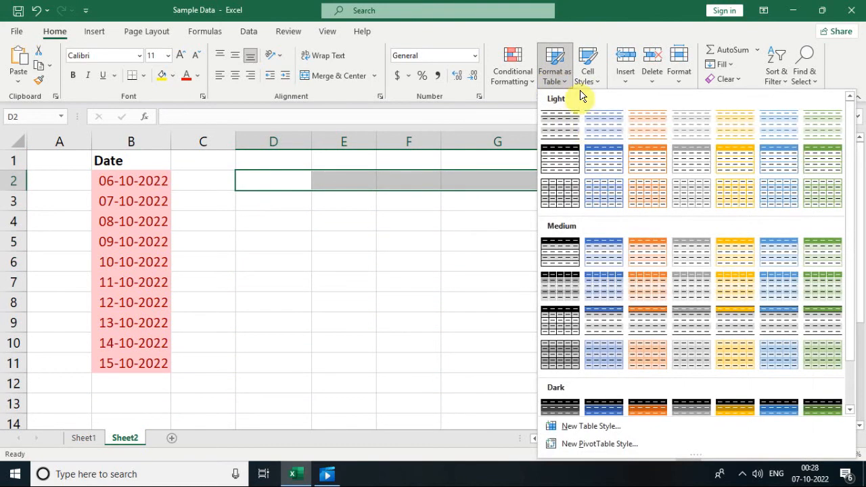
left_click(586, 78)
left_click(586, 79)
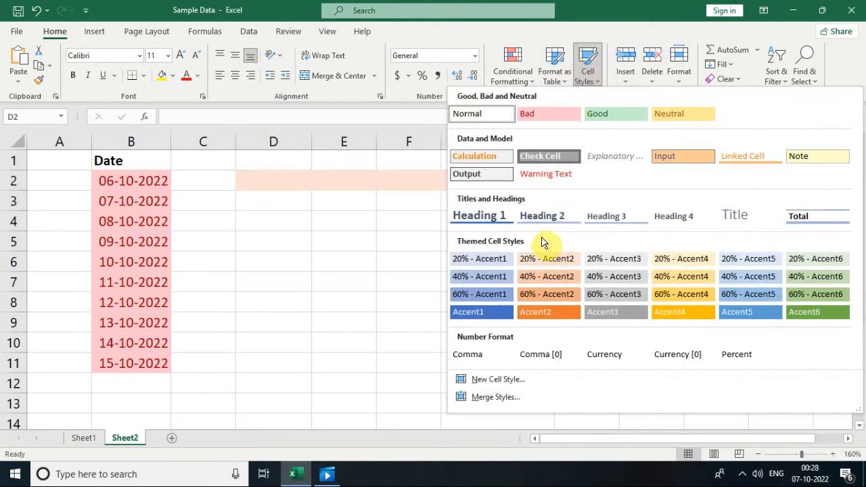
left_click(526, 159)
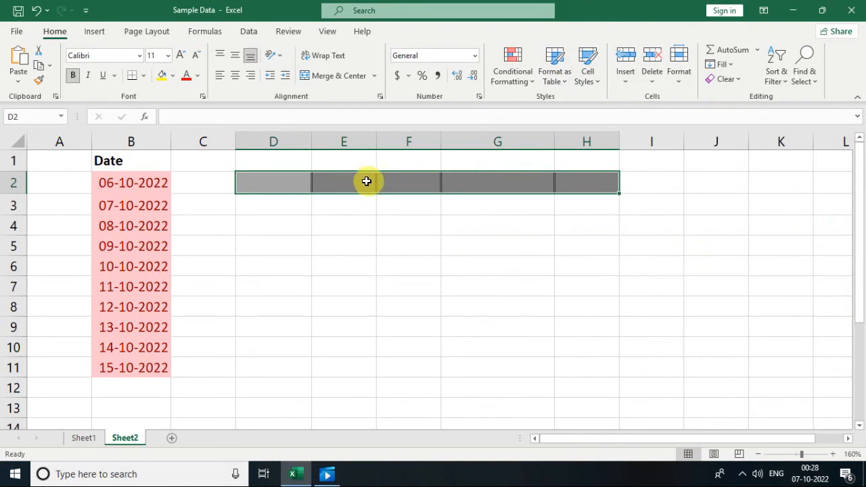
Enter the headings "Roll no." in D2 and "Name" in E2.
left_click(291, 180)
double_click(292, 181)
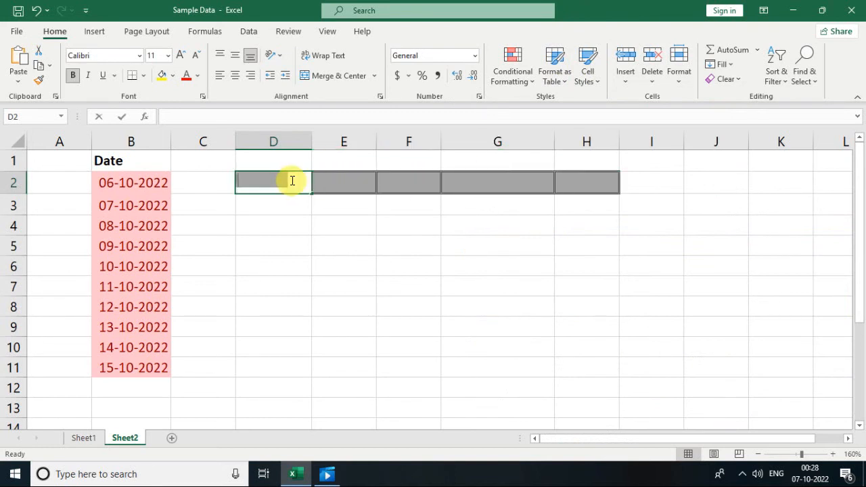
type("Roll no.")
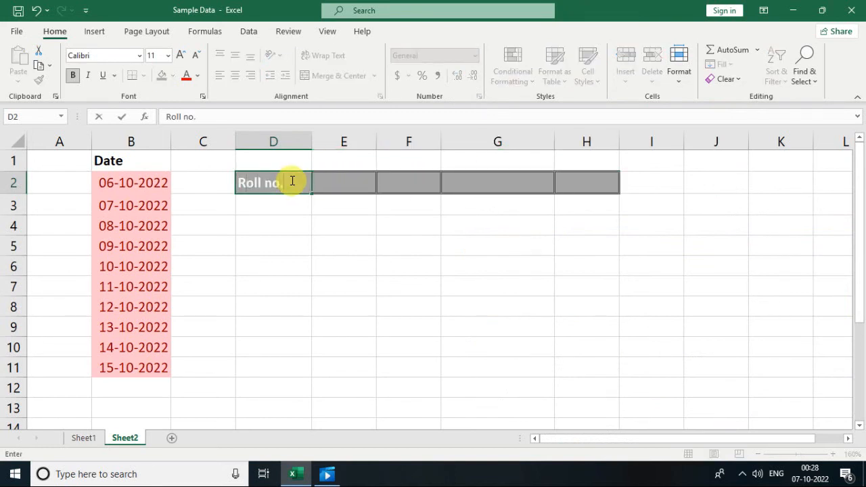
key("Tab")
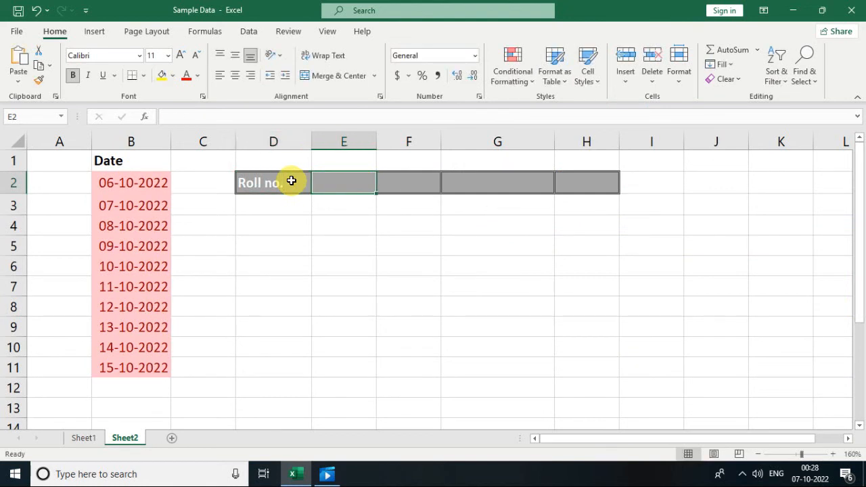
type("N")
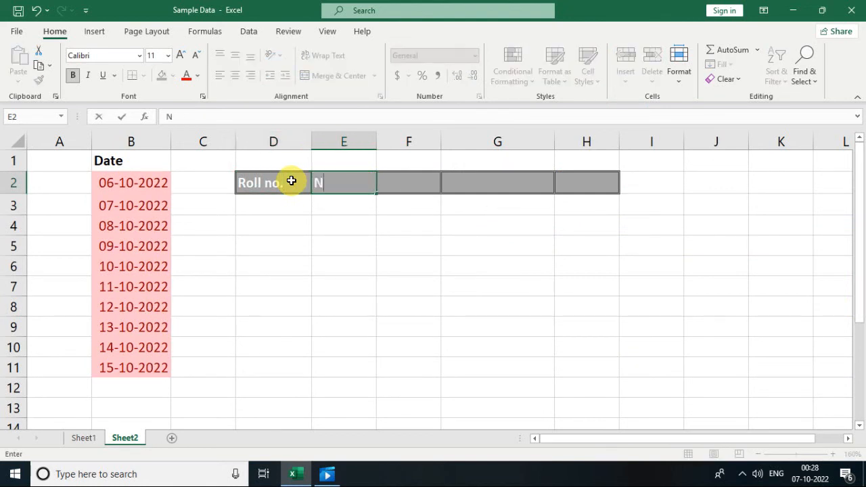
type("ame")
left_click(264, 207)
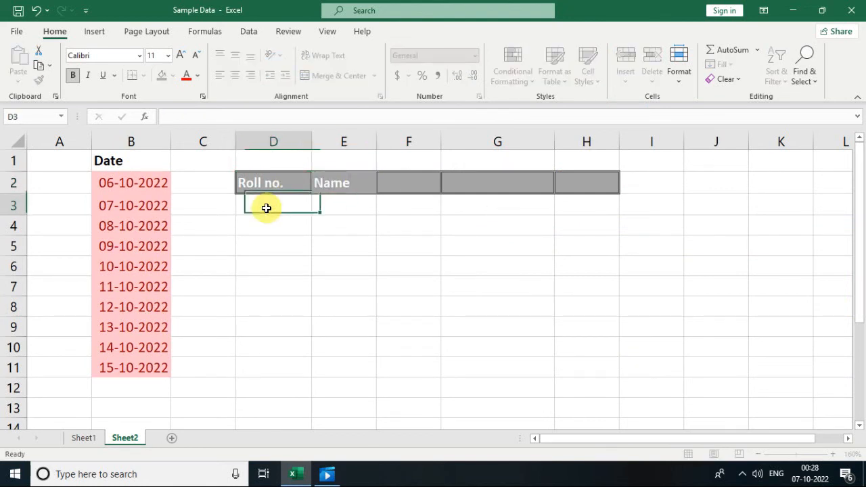
Apply the 60% - Accent4 cell style to the range D3:H9 below the headings.
left_click_drag(264, 208, 577, 329)
left_click(557, 81)
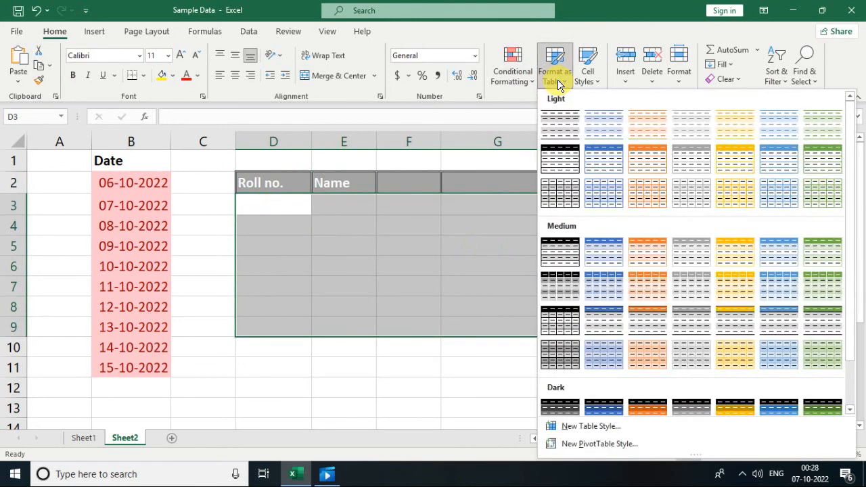
left_click(586, 79)
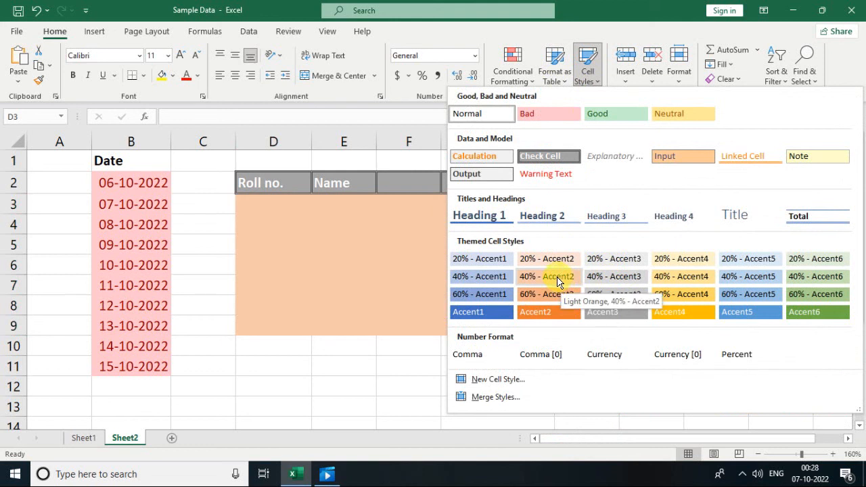
left_click(679, 292)
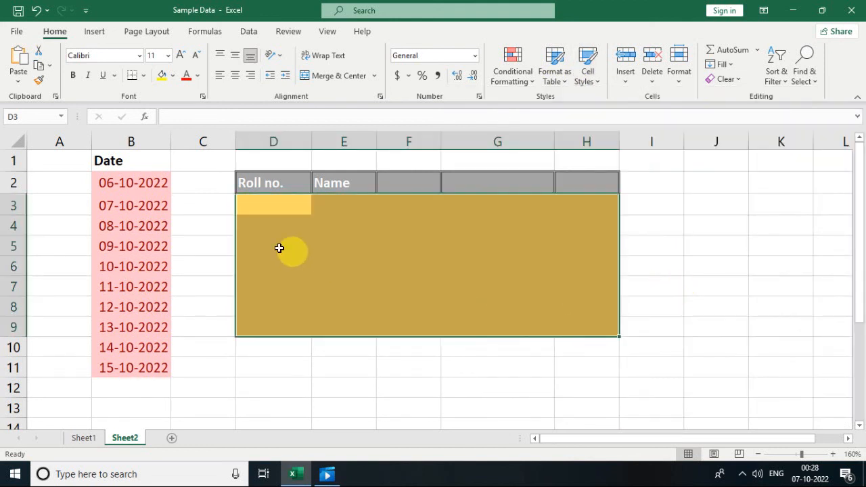
Enter 101 in cell D3 under the Roll no. heading.
left_click(244, 211)
type("101")
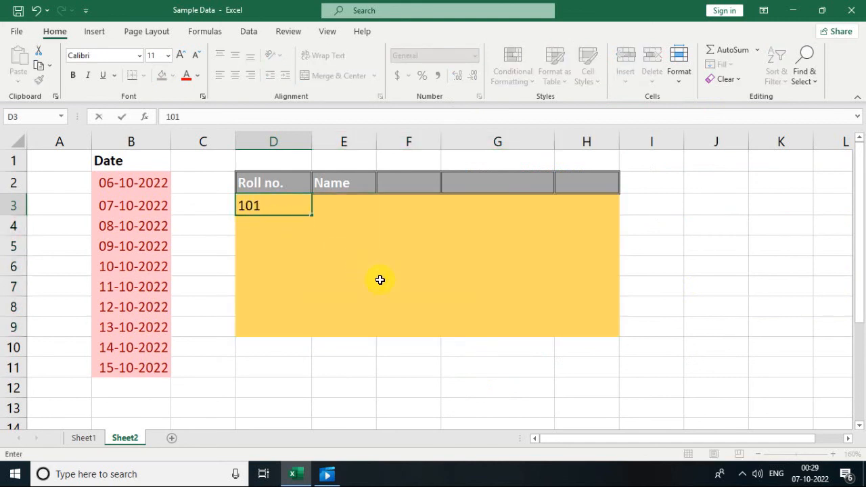
left_click(381, 280)
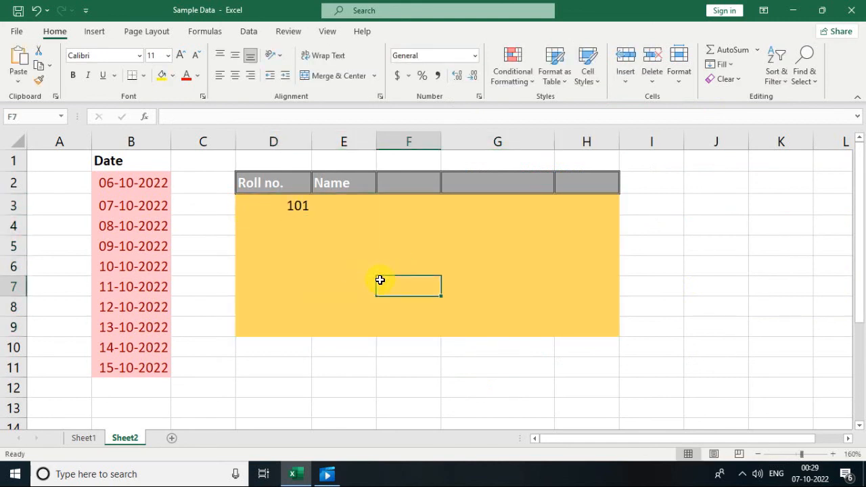
left_click(523, 81)
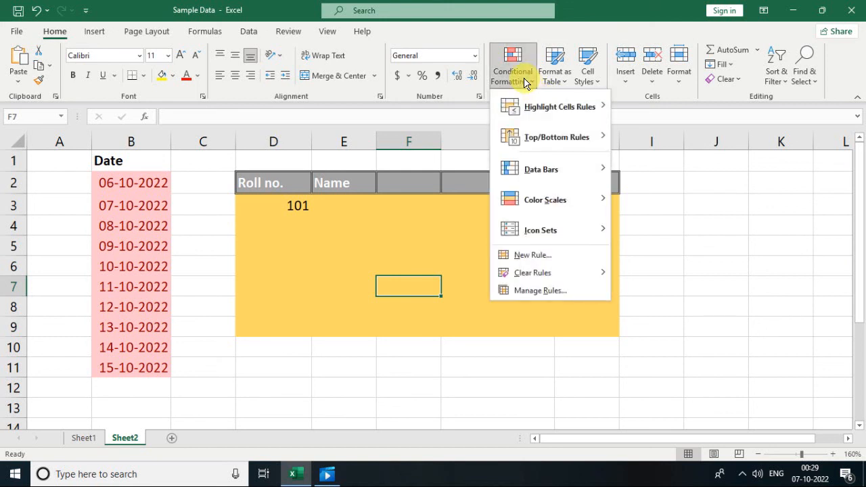
mouse_move(536, 105)
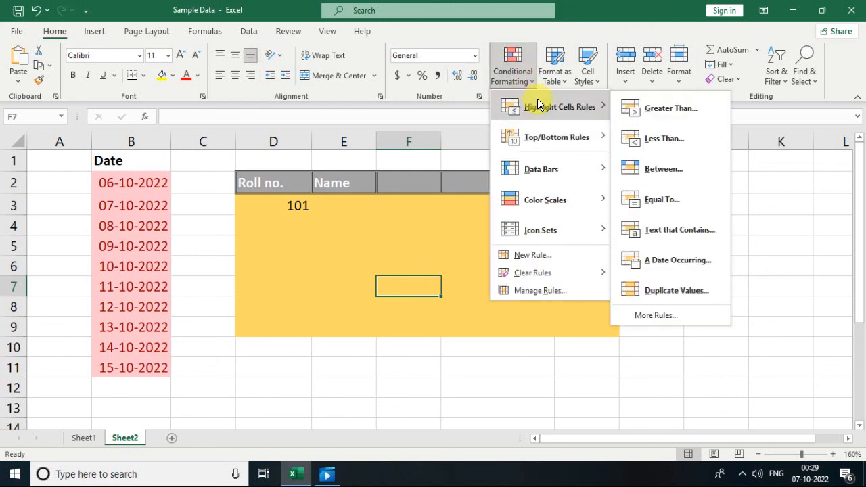
left_click(460, 157)
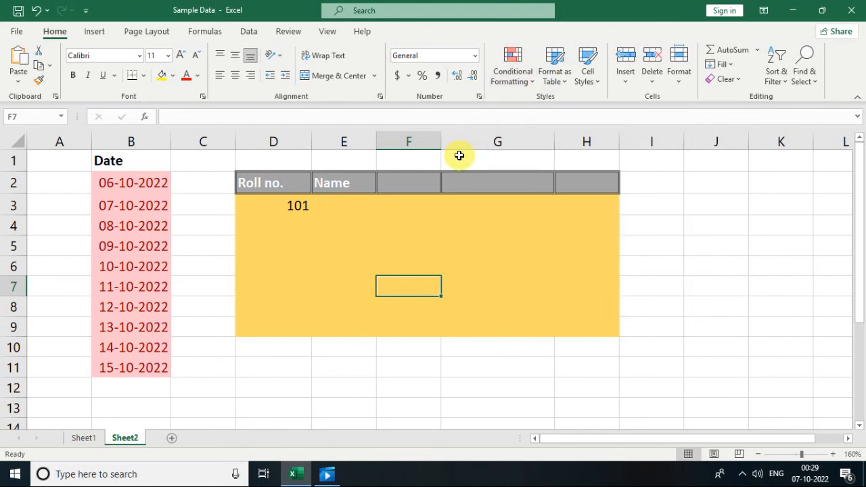